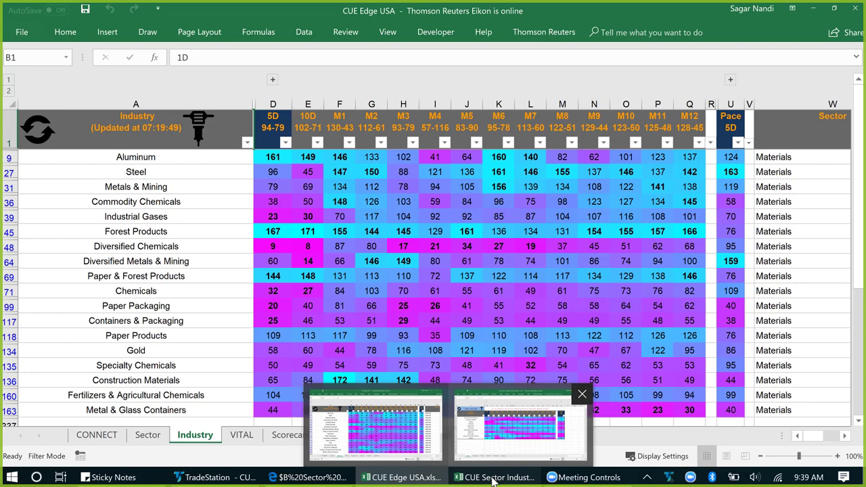
- Switch to the CUE Sector Industry Stock Scorecard - USA workbook and look over its sector and industry name lists
{"action": "left_click", "coordinate": [474, 423]}
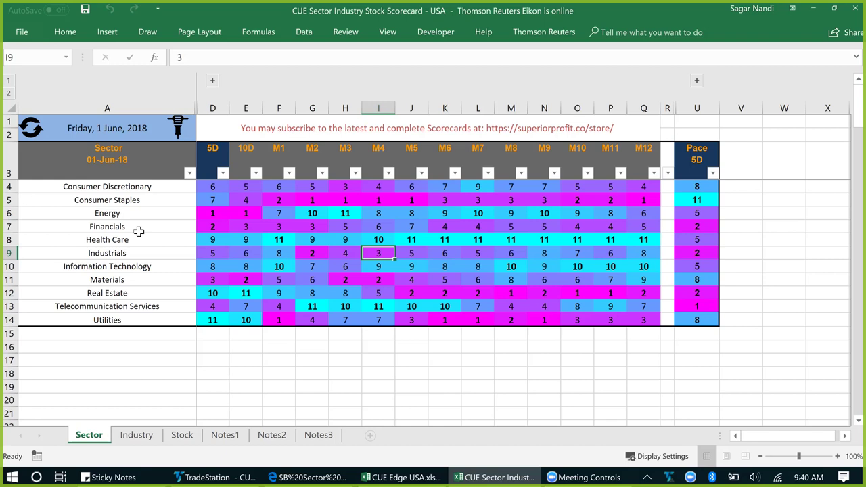
{"action": "left_click_drag", "start_coordinate": [133, 189], "coordinate": [137, 320]}
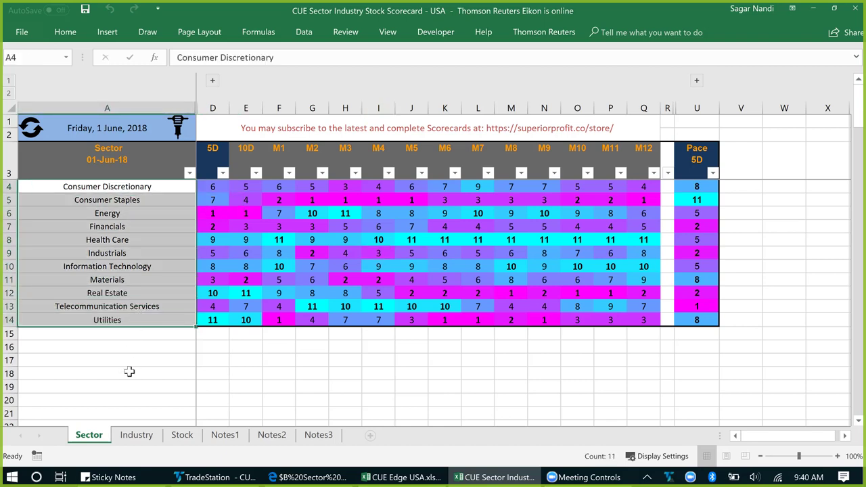
{"action": "left_click", "coordinate": [136, 435]}
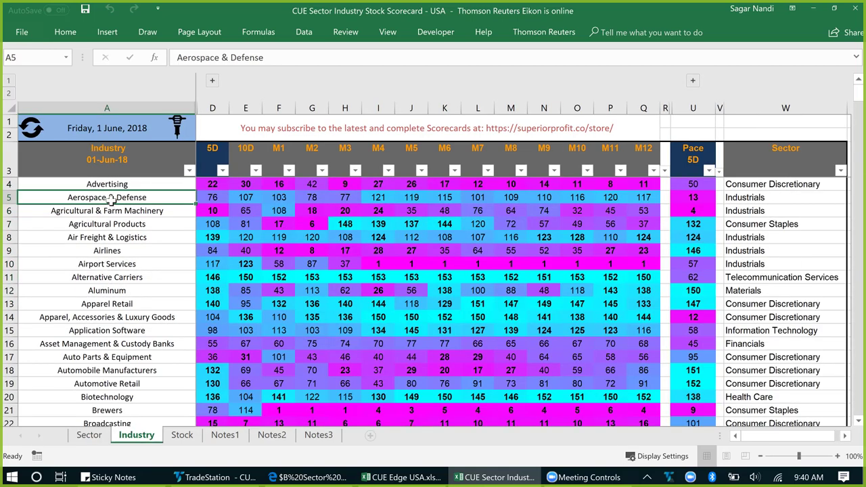
{"action": "left_click_drag", "start_coordinate": [115, 184], "coordinate": [123, 304]}
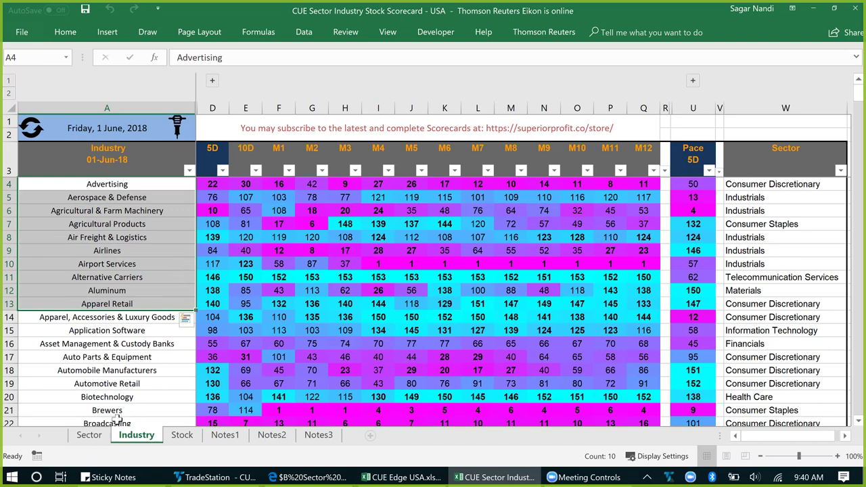
{"action": "left_click", "coordinate": [96, 437]}
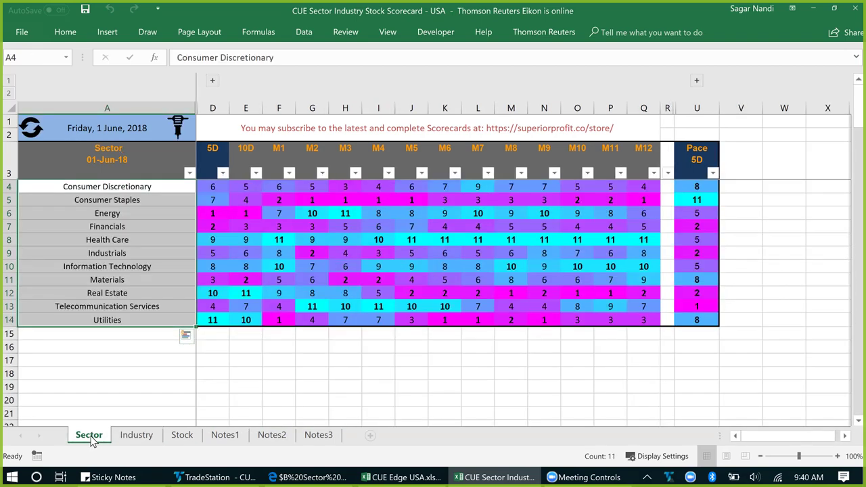
- Review the time-frame headings on the Sector sheet, expanding the hidden 1D and 2D columns and collapsing them again
{"action": "left_click", "coordinate": [233, 256]}
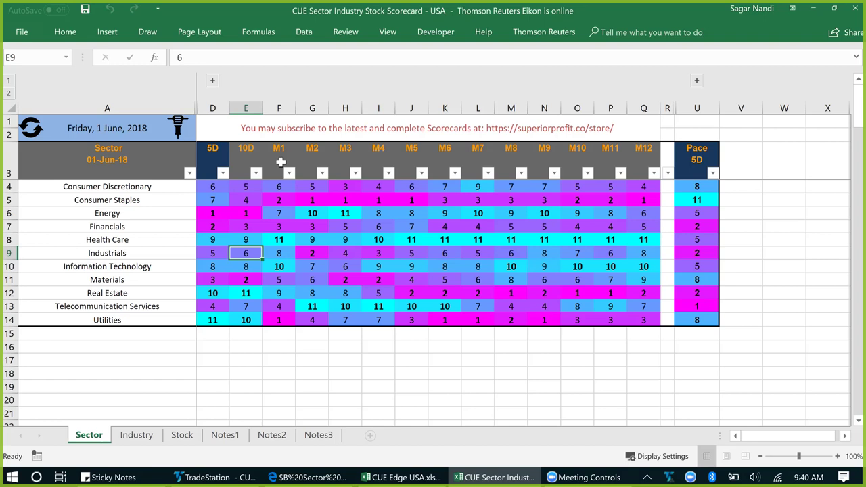
{"action": "left_click_drag", "start_coordinate": [279, 166], "coordinate": [634, 165]}
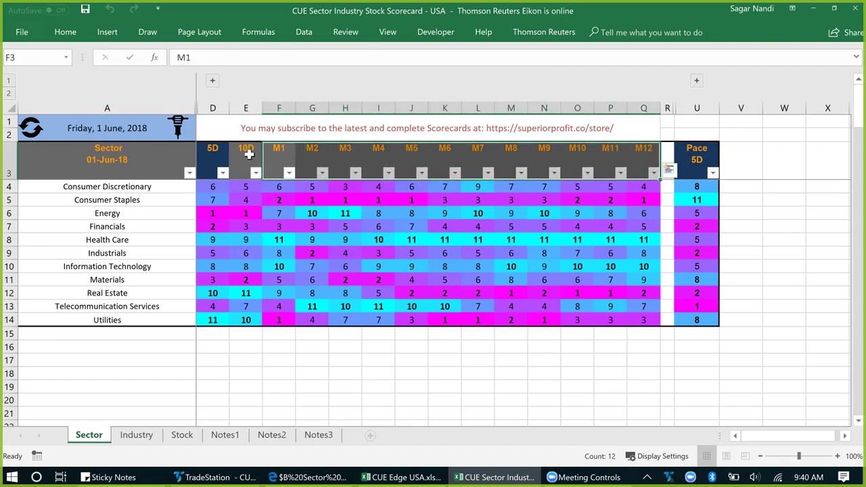
{"action": "left_click", "coordinate": [213, 81]}
{"action": "left_click_drag", "start_coordinate": [315, 166], "coordinate": [219, 163]}
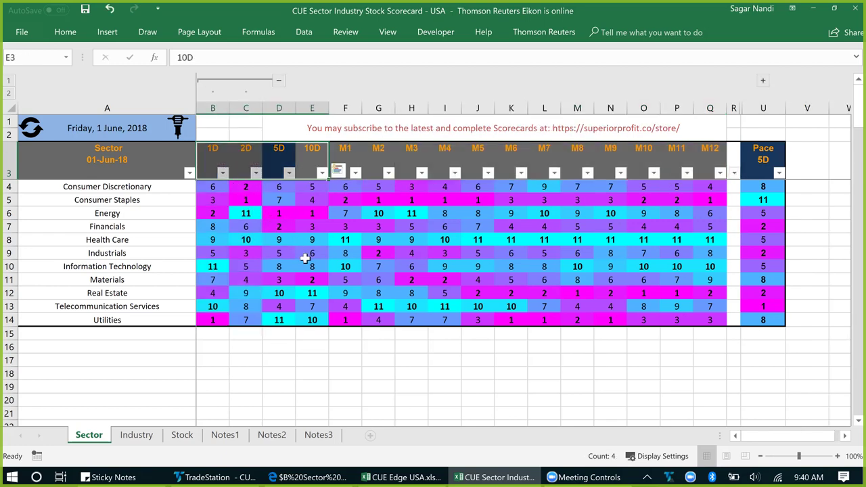
{"action": "left_click", "coordinate": [278, 237]}
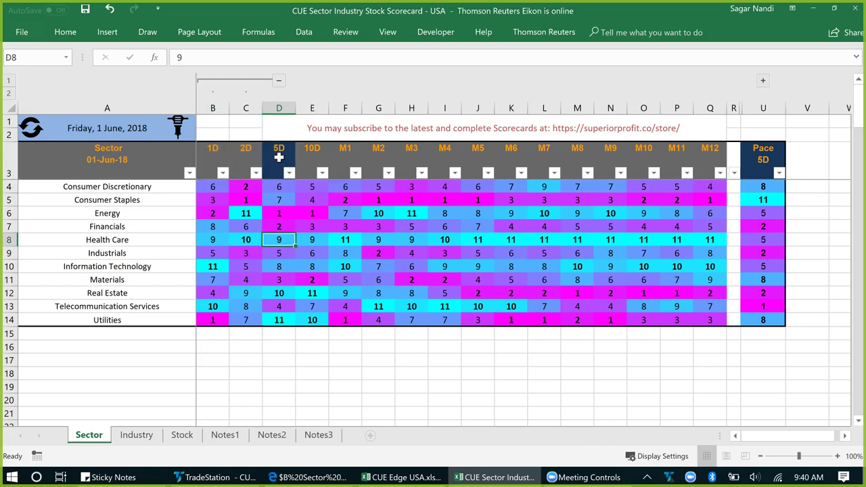
{"action": "left_click", "coordinate": [278, 82]}
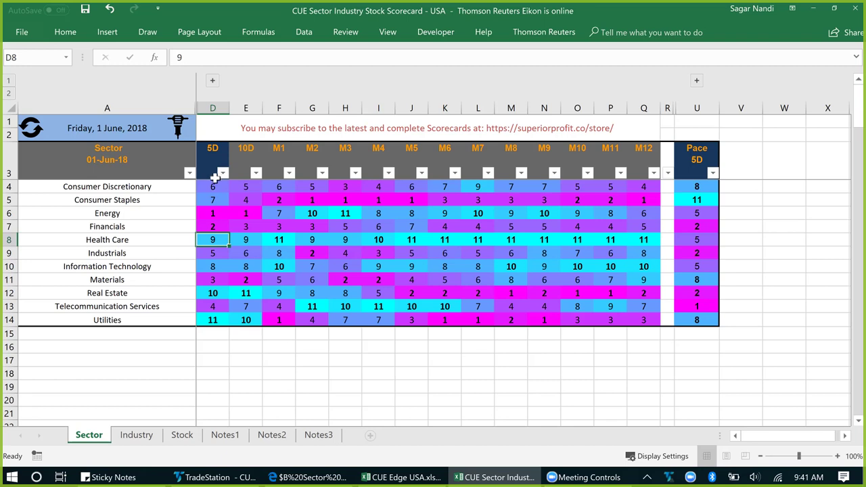
- Sort the sectors by 5D rank, highest first, and check the ranks from Energy up to Utilities
{"action": "left_click", "coordinate": [214, 159]}
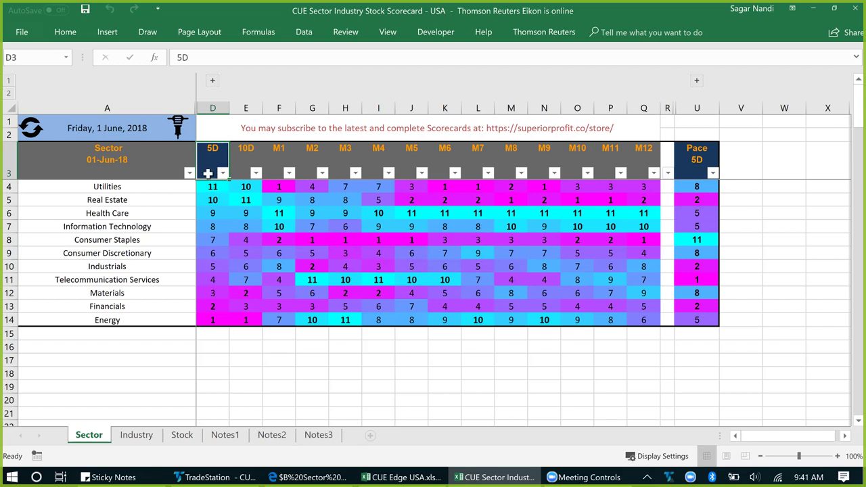
{"action": "left_click", "coordinate": [209, 321]}
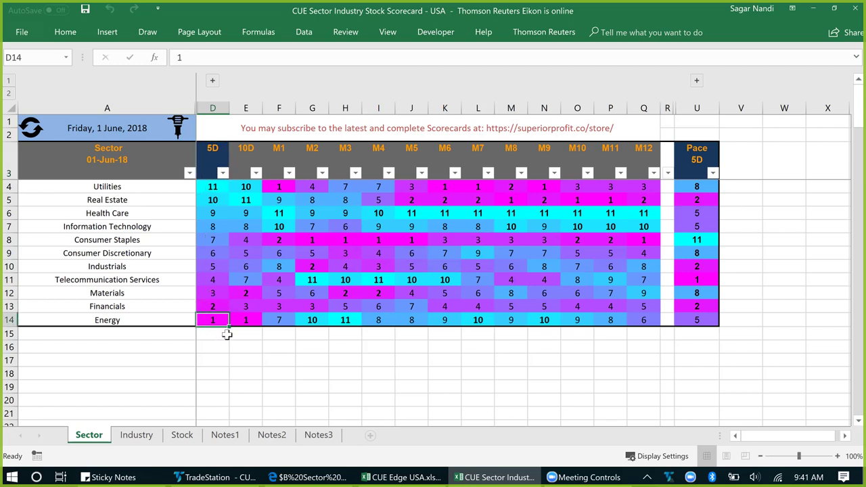
{"action": "left_click", "coordinate": [213, 186]}
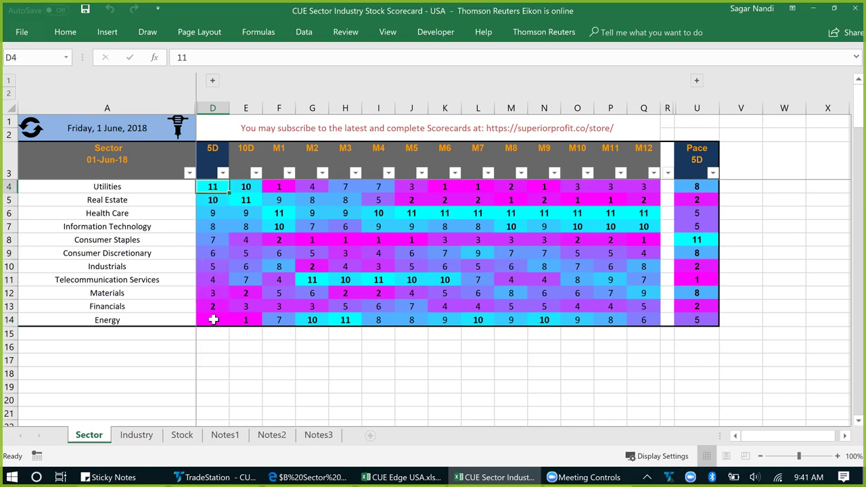
{"action": "left_click_drag", "start_coordinate": [213, 320], "coordinate": [214, 190]}
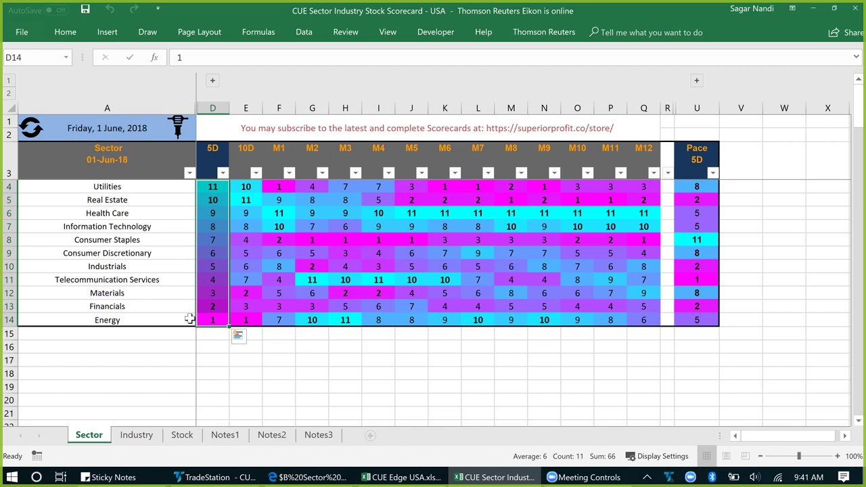
- Compare the strongest and weakest sectors in the 5D column, examining the ranks of the first and last few rows
{"action": "left_click", "coordinate": [215, 360]}
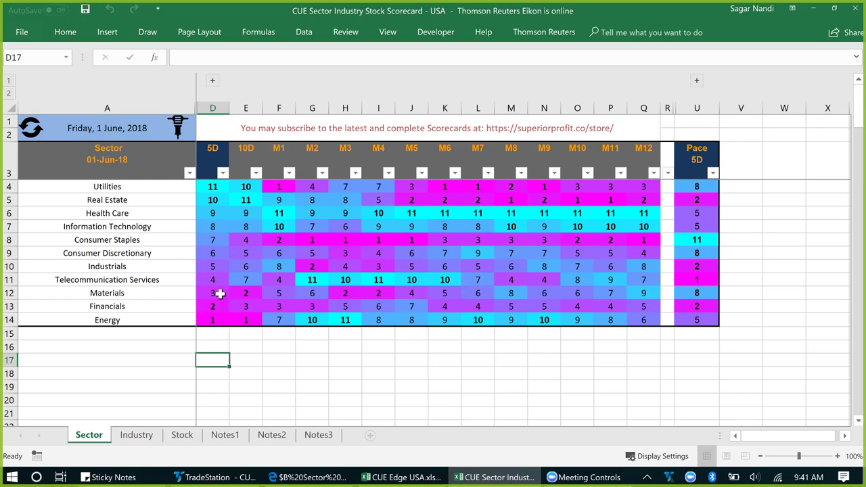
{"action": "left_click_drag", "start_coordinate": [214, 293], "coordinate": [213, 320]}
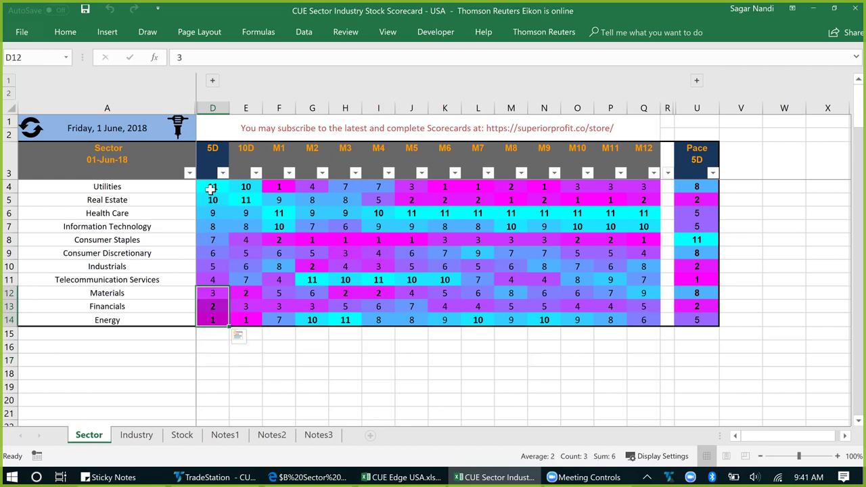
{"action": "left_click_drag", "start_coordinate": [212, 188], "coordinate": [213, 213]}
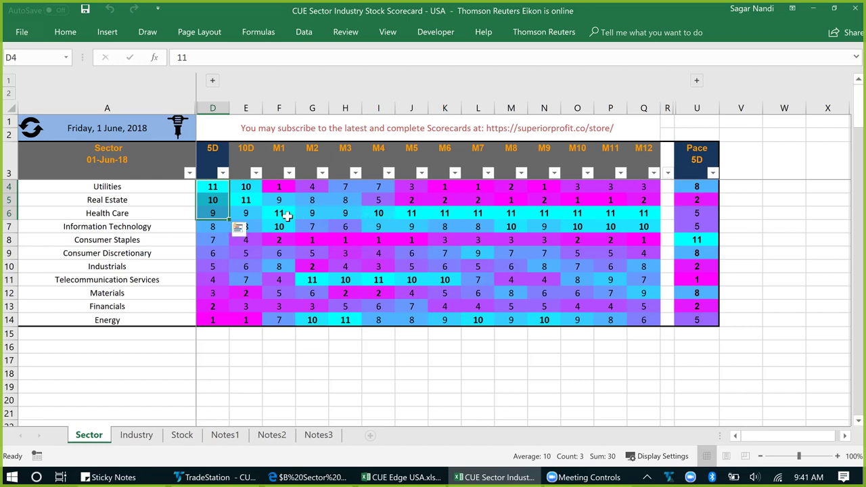
{"action": "left_click", "coordinate": [215, 214]}
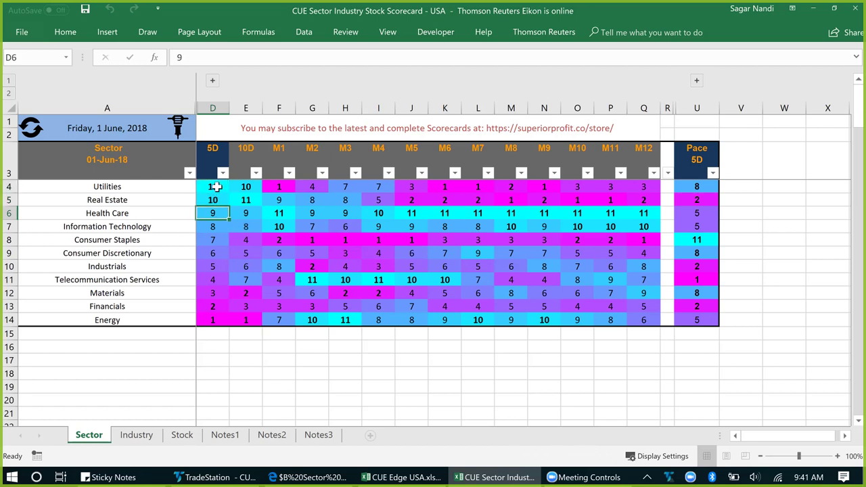
{"action": "left_click_drag", "start_coordinate": [216, 187], "coordinate": [212, 200]}
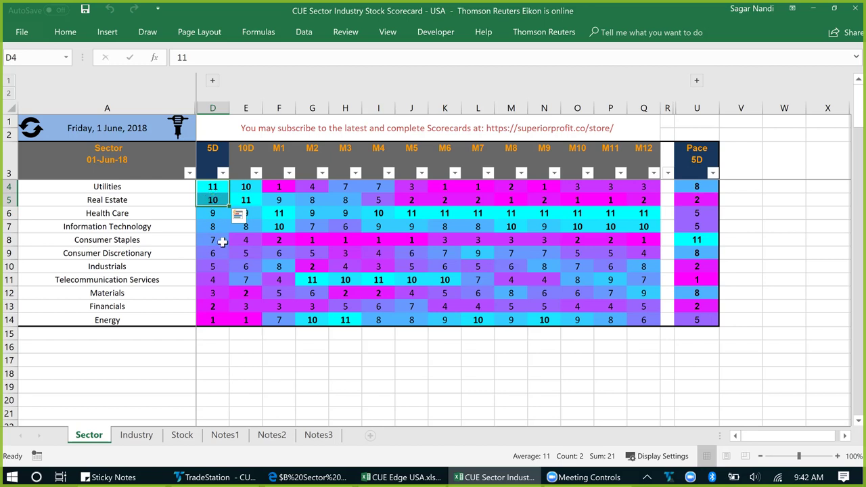
{"action": "left_click", "coordinate": [241, 369]}
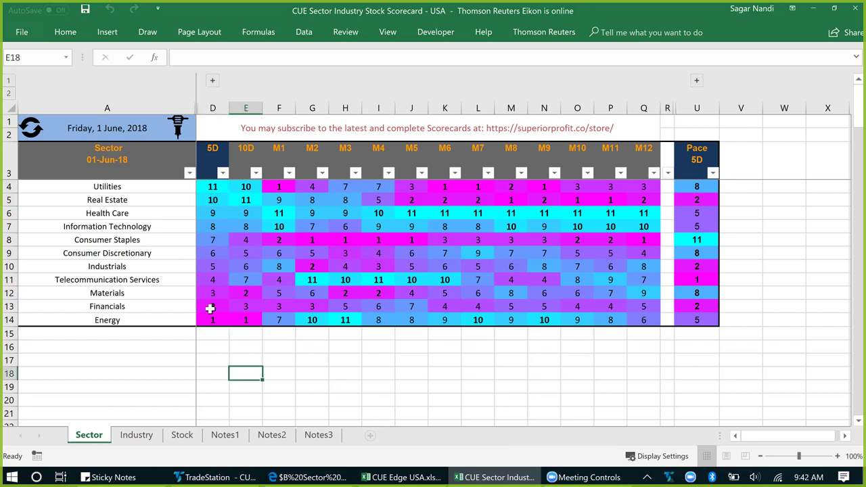
{"action": "left_click_drag", "start_coordinate": [211, 308], "coordinate": [209, 317]}
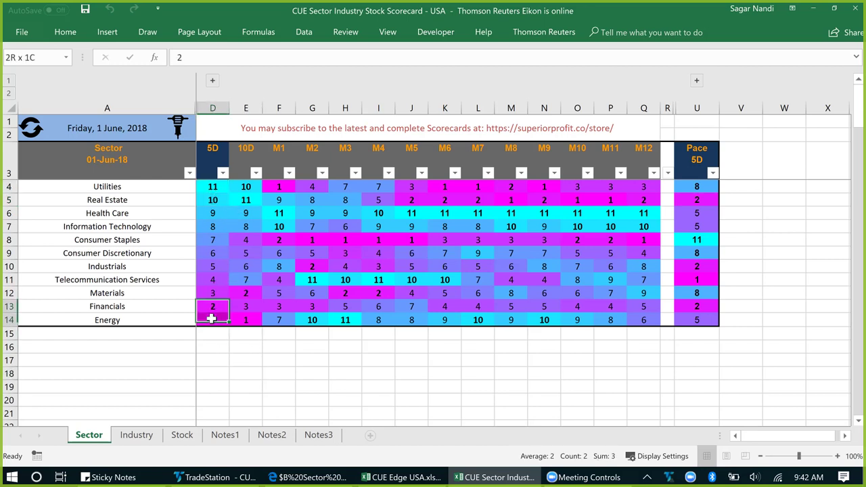
{"action": "left_click", "coordinate": [211, 188]}
{"action": "left_click_drag", "start_coordinate": [213, 196], "coordinate": [212, 201]}
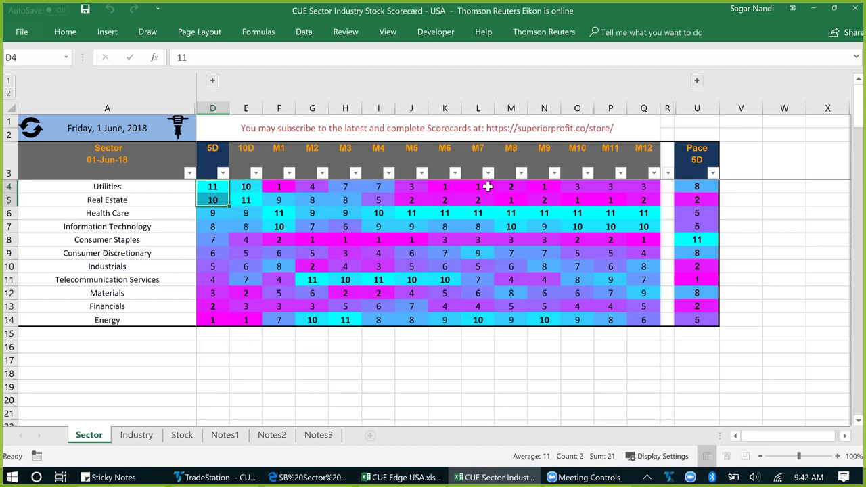
{"action": "left_click_drag", "start_coordinate": [482, 187], "coordinate": [213, 201]}
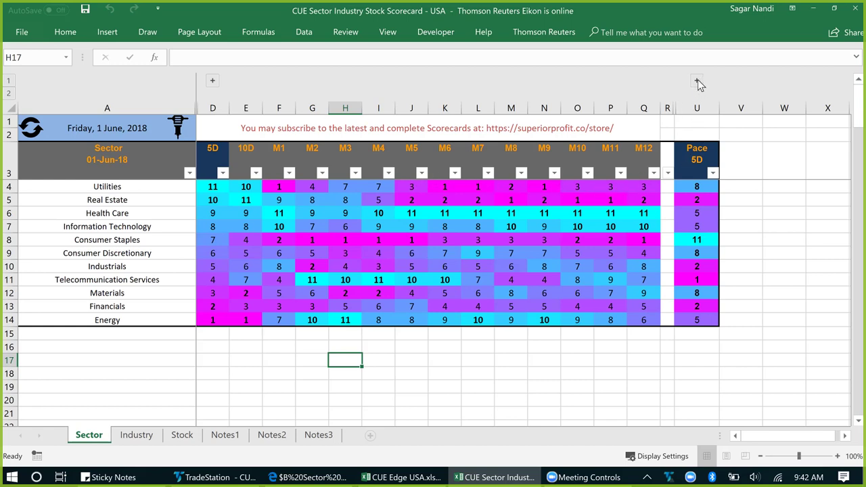
- Sort the sectors by Pace 5D, highest first, and briefly expand the hidden Pace 1D and Pace 2D columns
{"action": "left_click", "coordinate": [695, 155]}
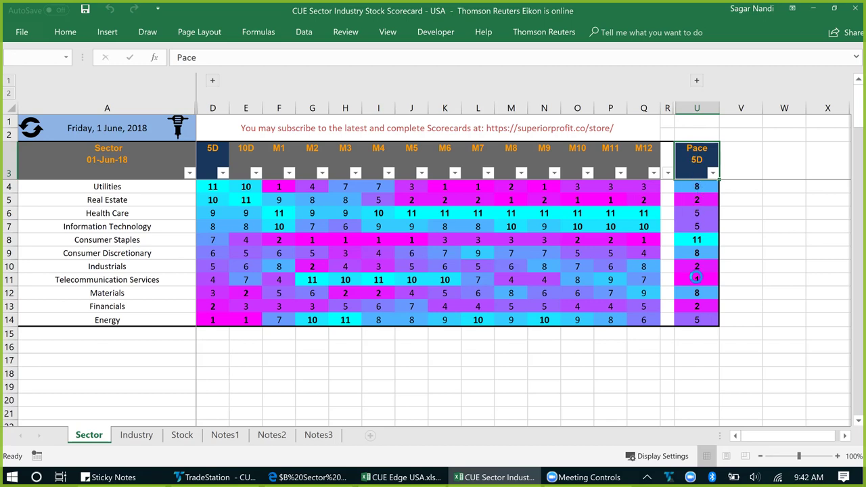
{"action": "left_click", "coordinate": [695, 189]}
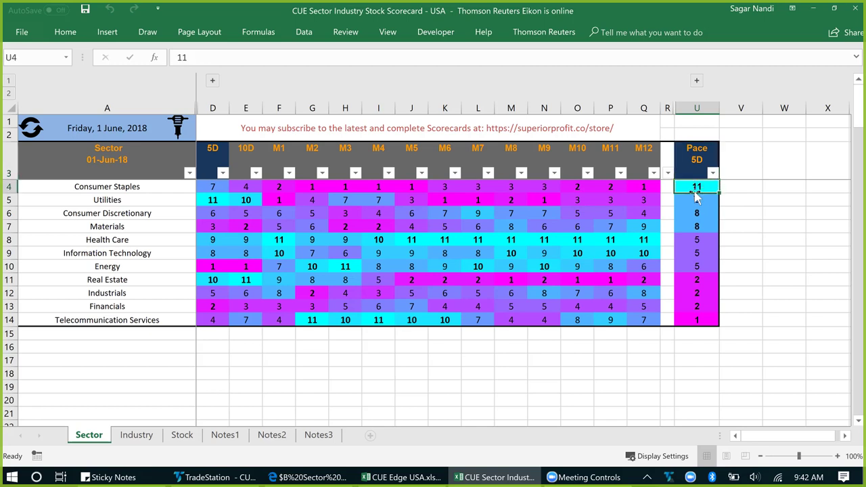
{"action": "left_click", "coordinate": [695, 322]}
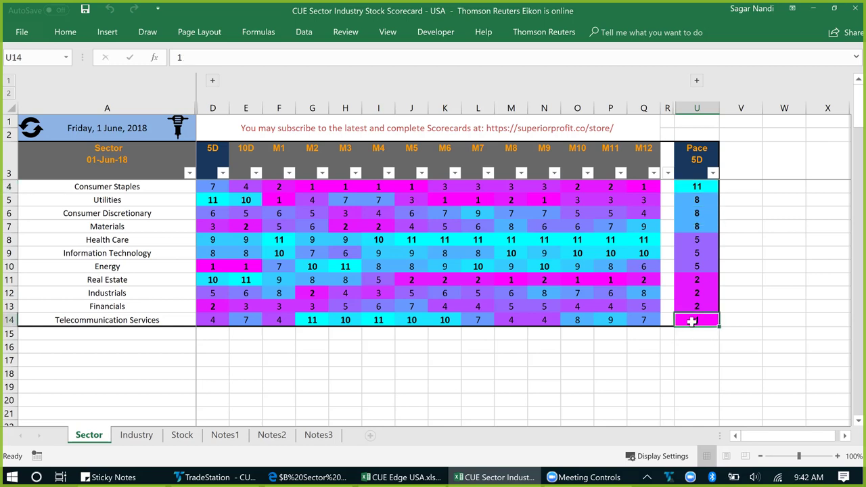
{"action": "left_click", "coordinate": [696, 81]}
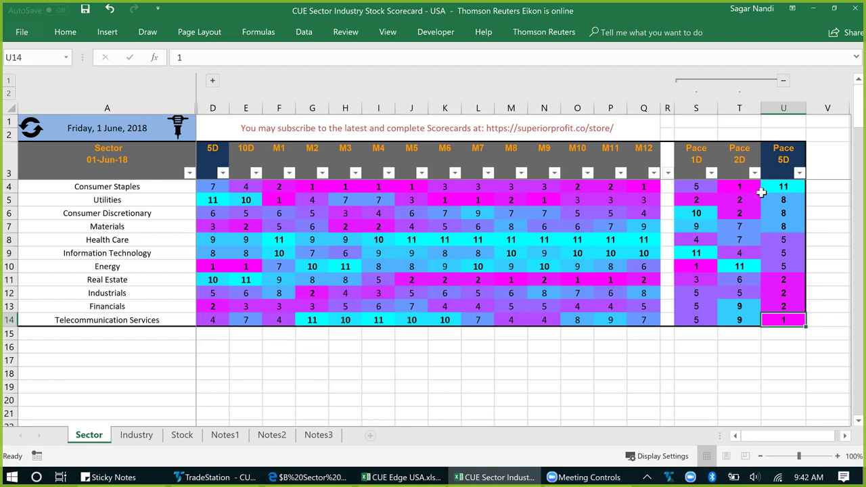
{"action": "left_click", "coordinate": [783, 82]}
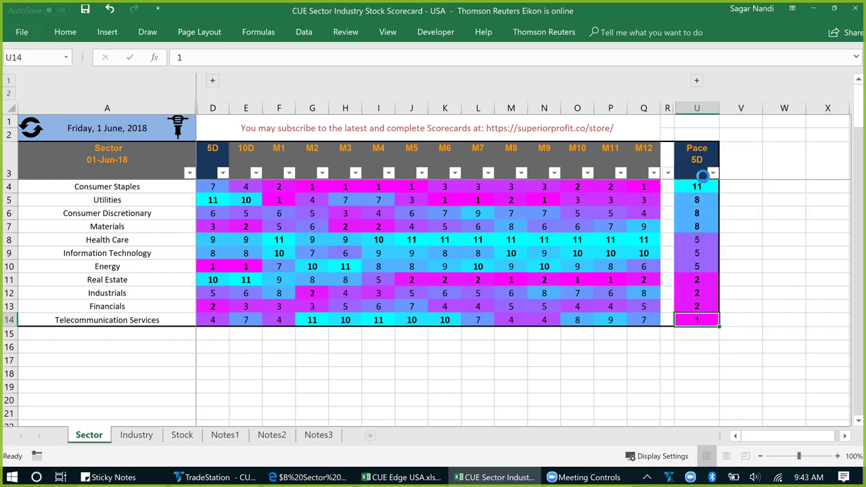
- Sort the Sector sheet by the 5D rank again, highest first
{"action": "left_click", "coordinate": [325, 360]}
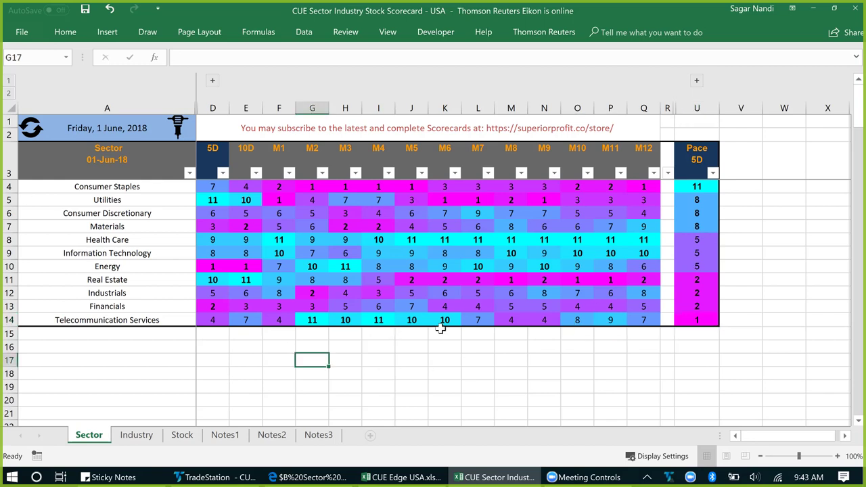
{"action": "left_click", "coordinate": [142, 200]}
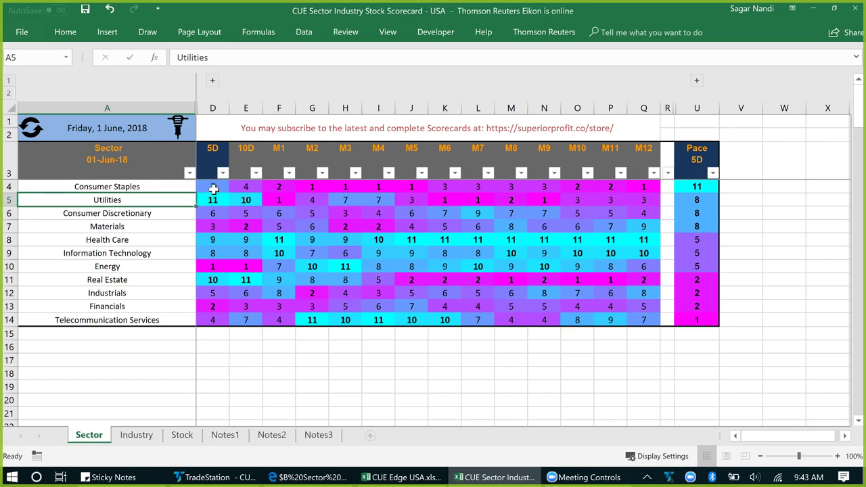
{"action": "left_click", "coordinate": [216, 164]}
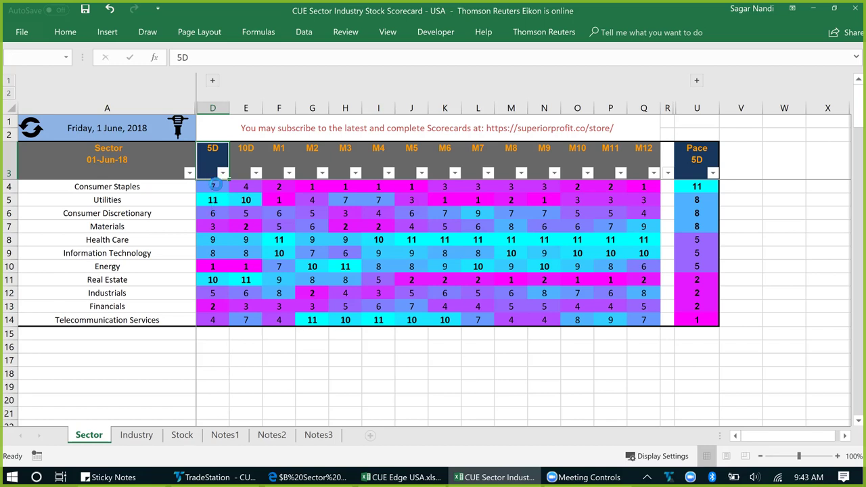
- Drill down from the Utilities sector to show only its industries on the Industry sheet
{"action": "left_click", "coordinate": [156, 187]}
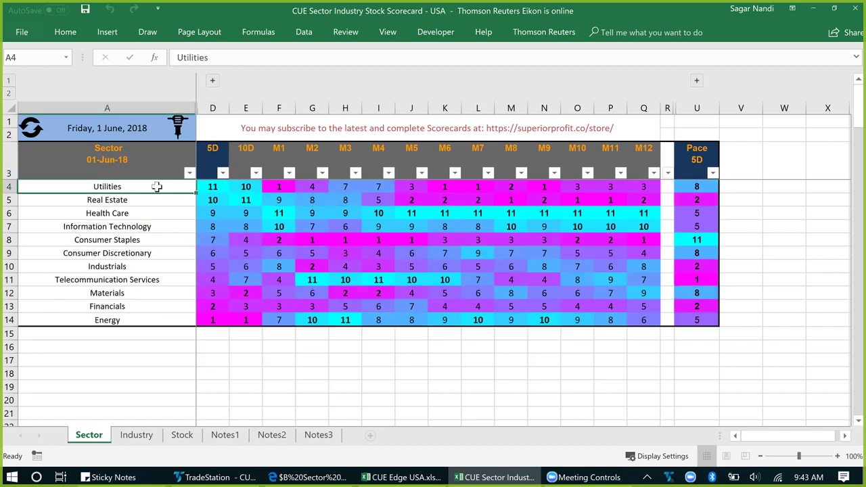
{"action": "left_click", "coordinate": [175, 127]}
{"action": "left_click", "coordinate": [134, 436]}
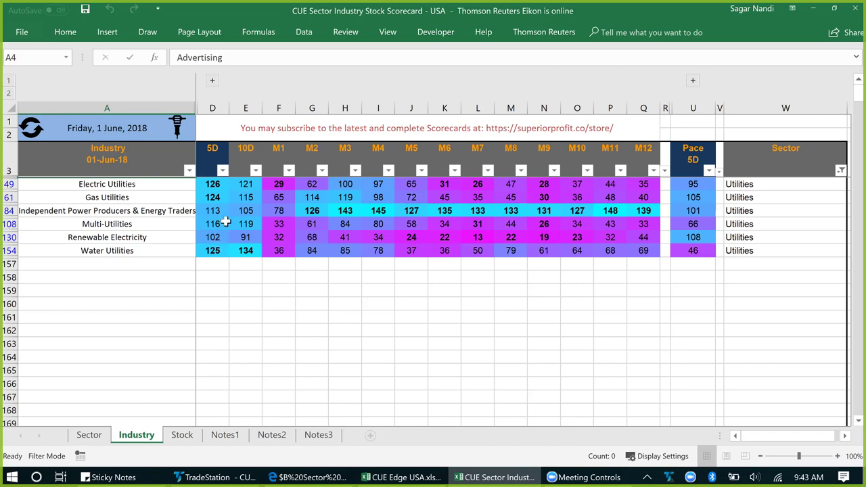
- Sort the Utilities industries by 5D rank, highest first, and select Electric Utilities
{"action": "left_click_drag", "start_coordinate": [746, 262], "coordinate": [748, 278]}
{"action": "left_click", "coordinate": [208, 154]}
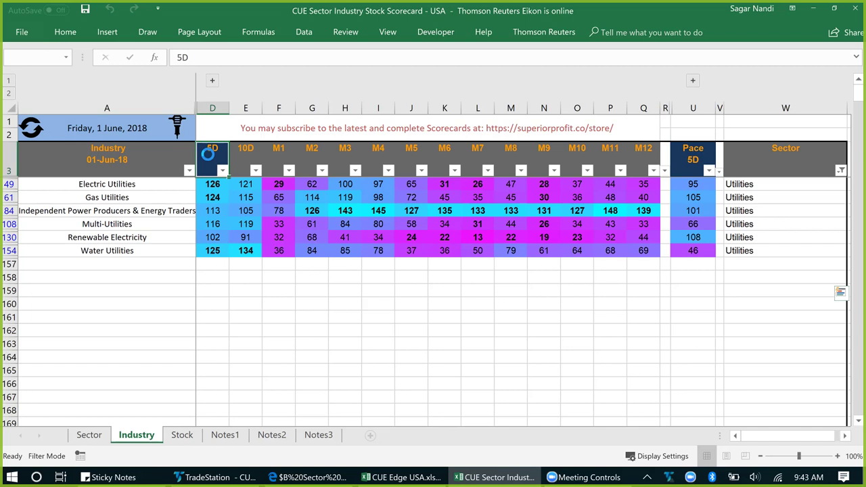
{"action": "left_click", "coordinate": [146, 184]}
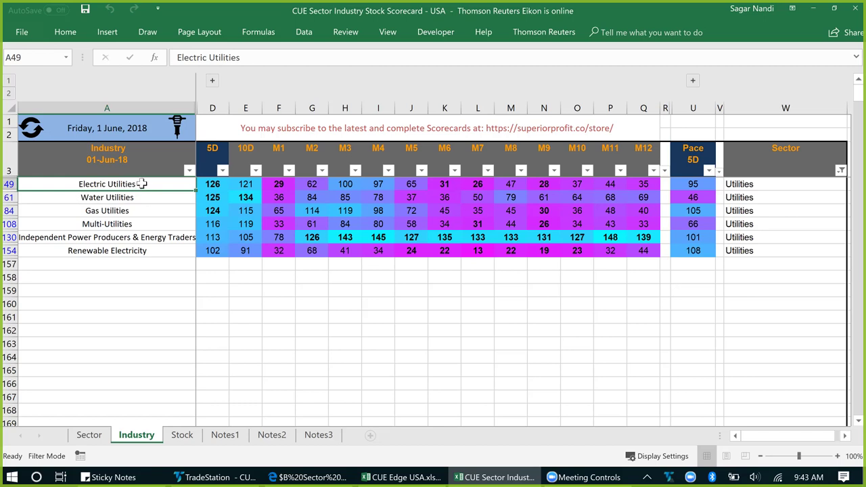
- Drill down to the Stock sheet showing only the Electric Utilities stocks and highlight their industry entries
{"action": "left_click", "coordinate": [175, 433]}
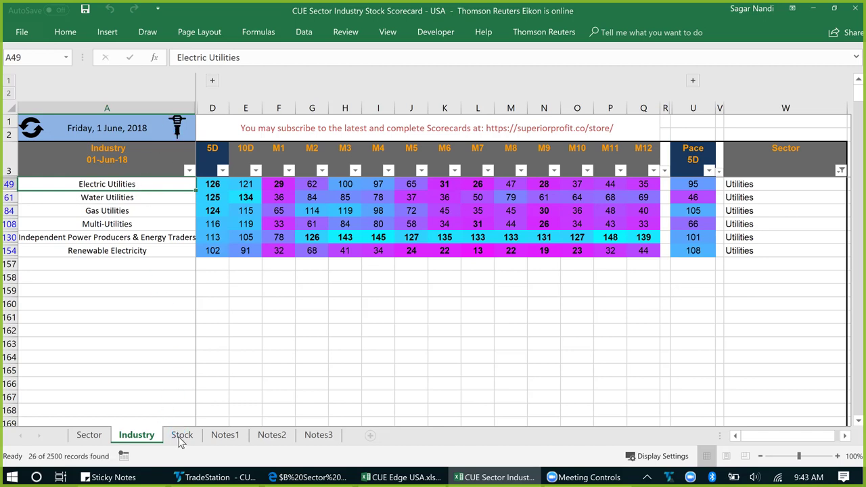
{"action": "left_click", "coordinate": [181, 436]}
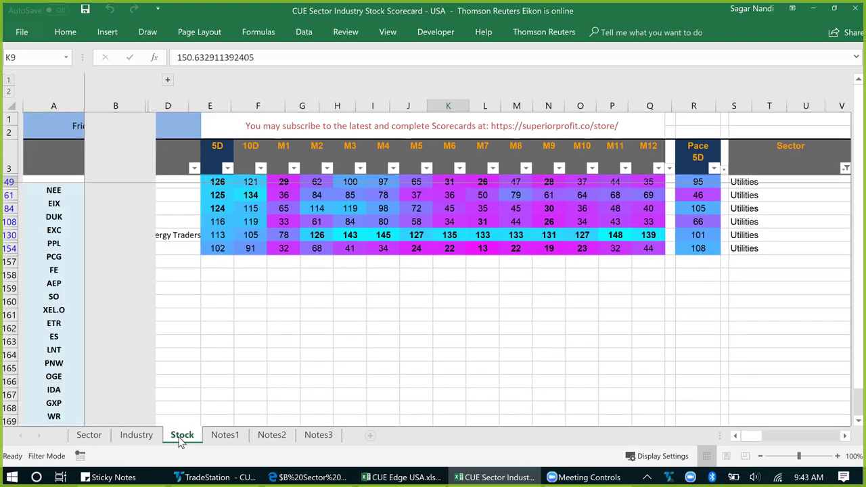
{"action": "left_click_drag", "start_coordinate": [102, 193], "coordinate": [104, 331]}
{"action": "left_click", "coordinate": [115, 256]}
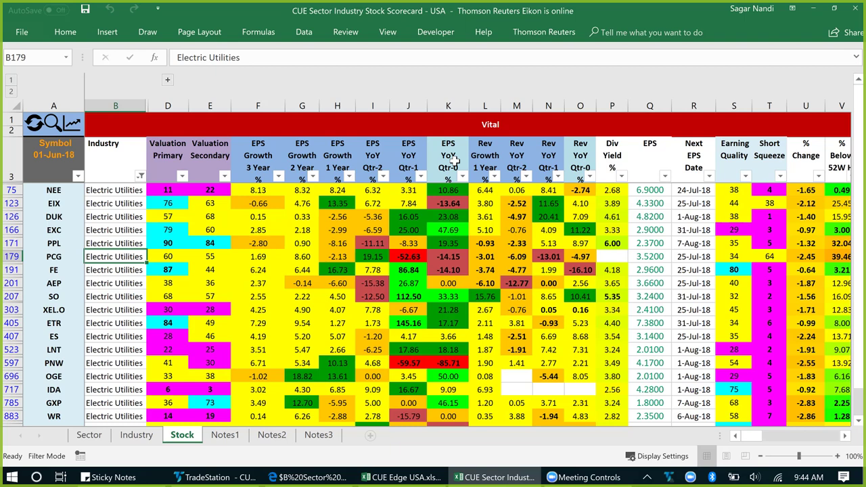
- Examine the Stock sheet's Vital, Information, Performance, Fundamental and Growth column groups, and return to the Vital group
{"action": "left_click", "coordinate": [431, 124]}
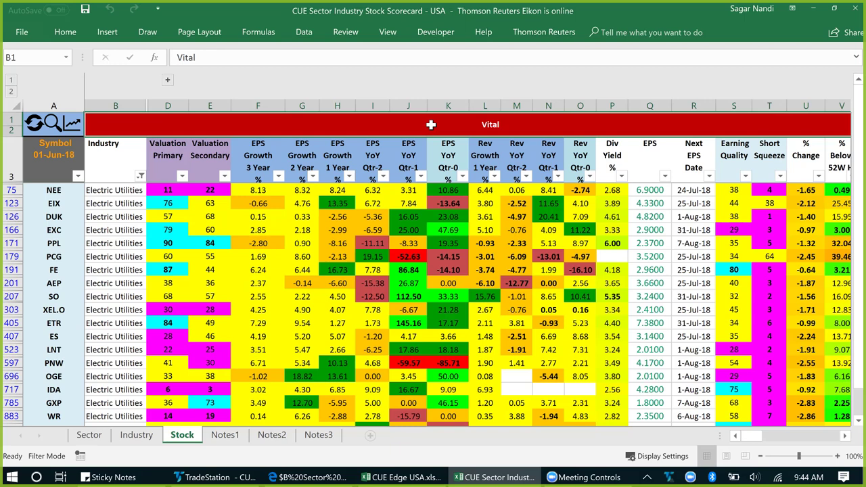
{"action": "key", "text": "Right"}
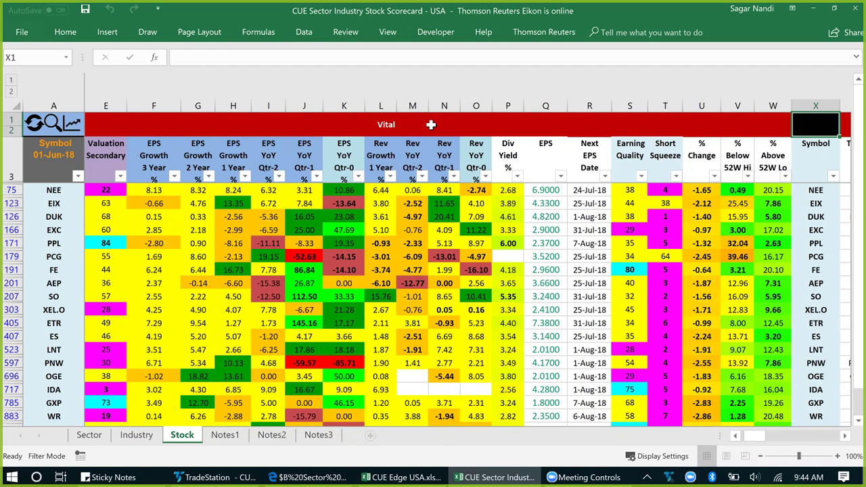
{"action": "key", "text": "Right"}
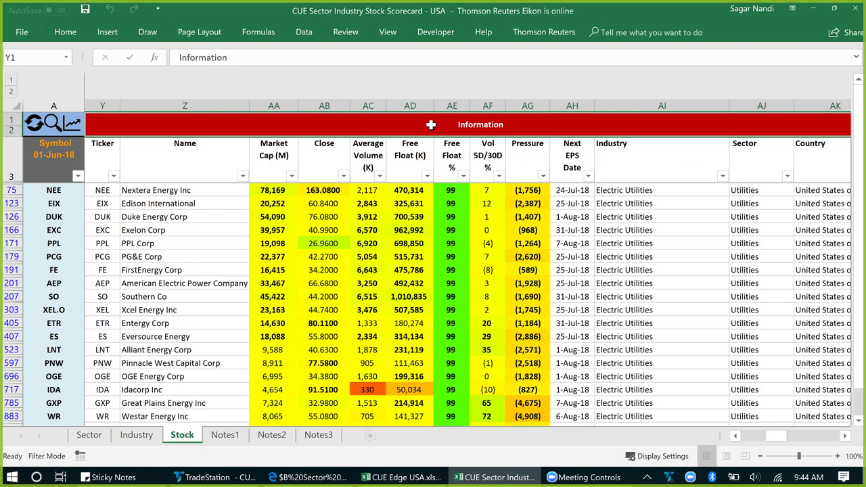
{"action": "key", "text": "Right"}
{"action": "key", "text": "Right"}
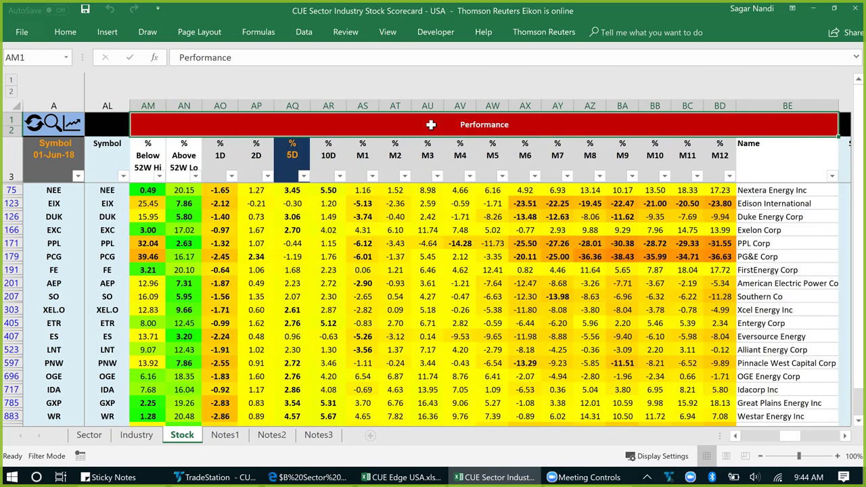
{"action": "key", "text": "Right"}
{"action": "key", "text": "Right"}
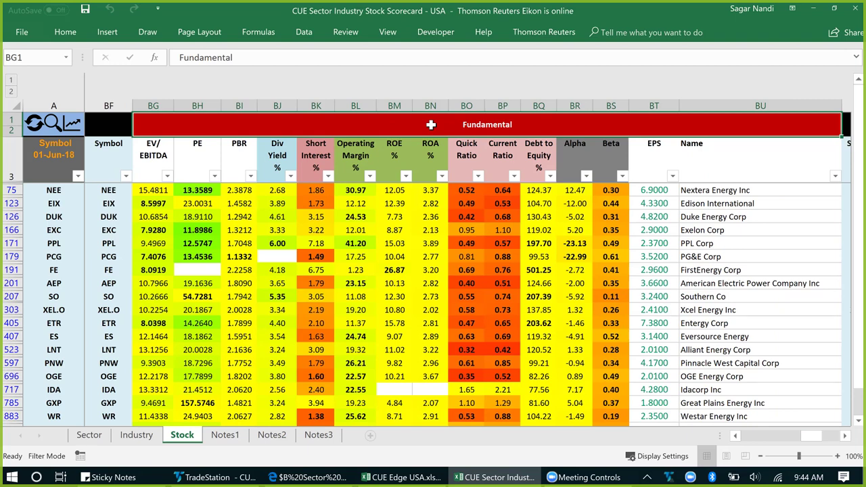
{"action": "key", "text": "Right"}
{"action": "key", "text": "Right"}
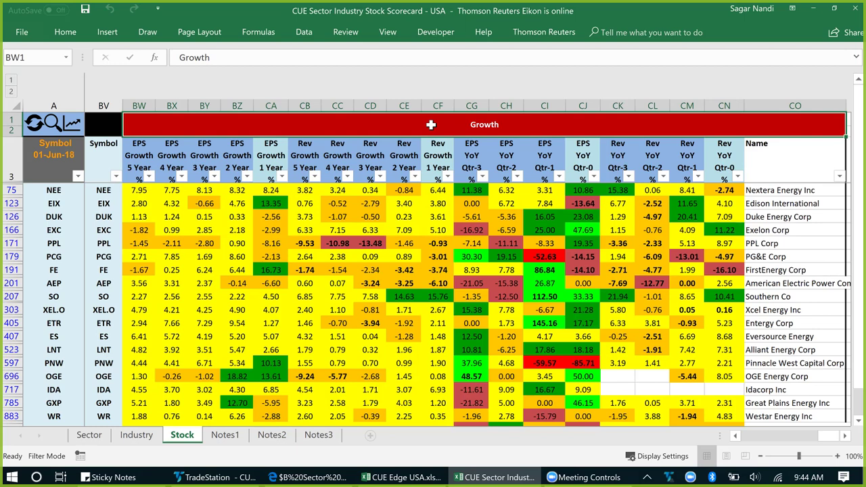
{"action": "key", "text": "Home"}
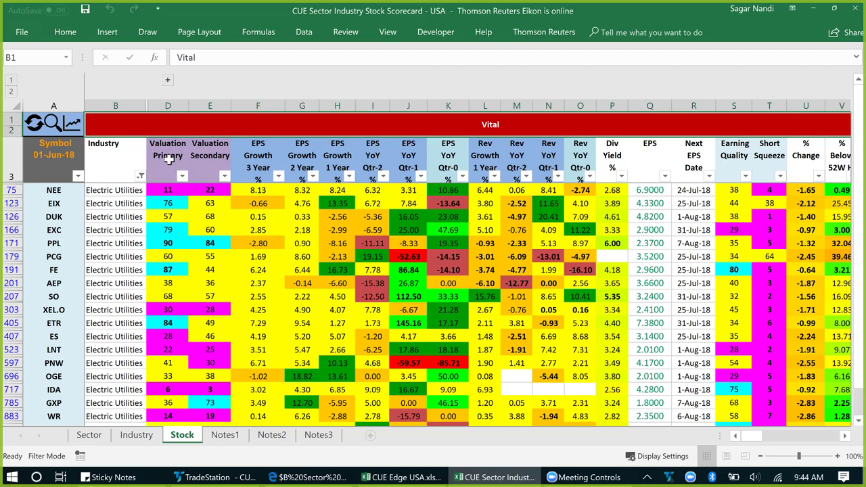
- Sort the Electric Utilities stocks by Valuation Primary, highest first, and highlight the high, low and middle valuation bands
{"action": "left_click", "coordinate": [167, 162]}
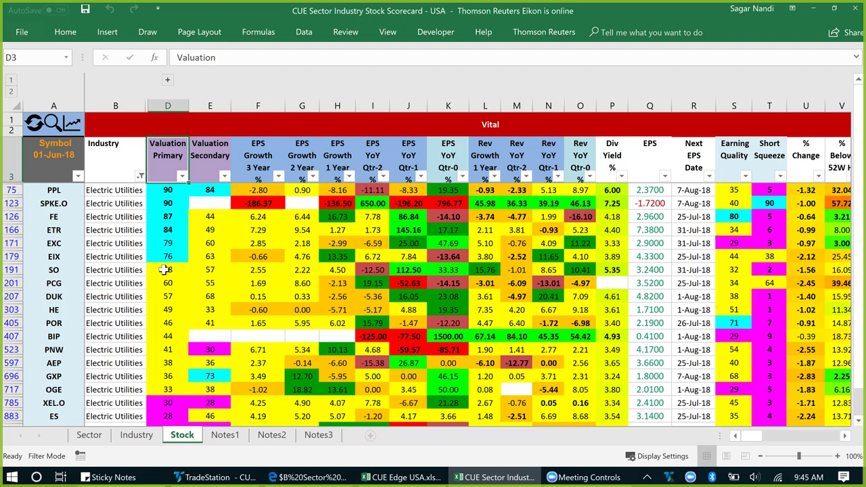
{"action": "left_click", "coordinate": [167, 192]}
{"action": "left_click_drag", "start_coordinate": [167, 192], "coordinate": [162, 260]}
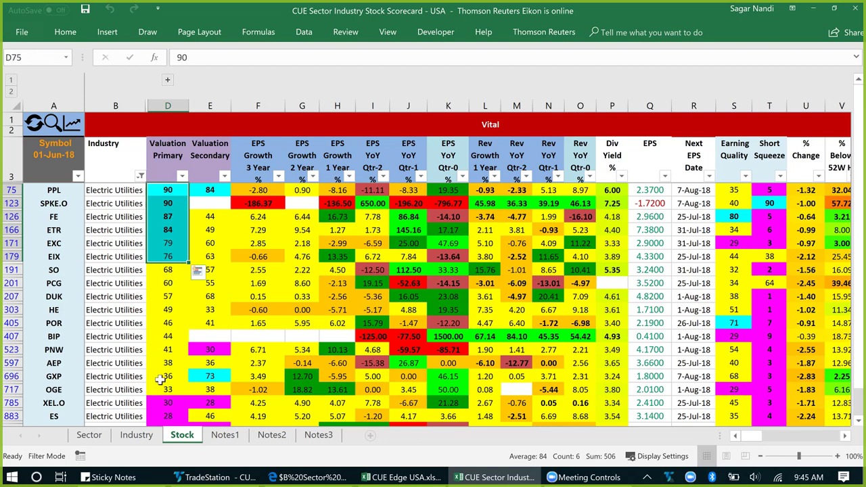
{"action": "left_click_drag", "start_coordinate": [169, 405], "coordinate": [167, 421]}
{"action": "left_click_drag", "start_coordinate": [166, 271], "coordinate": [166, 388]}
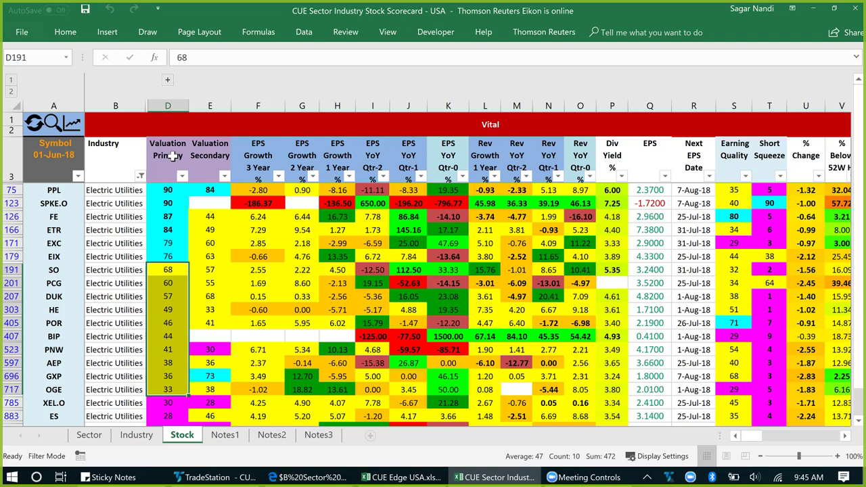
- Highlight the EPS growth column headings and sort the Electric Utilities stocks by EPS YoY Qtr-0, highest first
{"action": "left_click", "coordinate": [174, 159]}
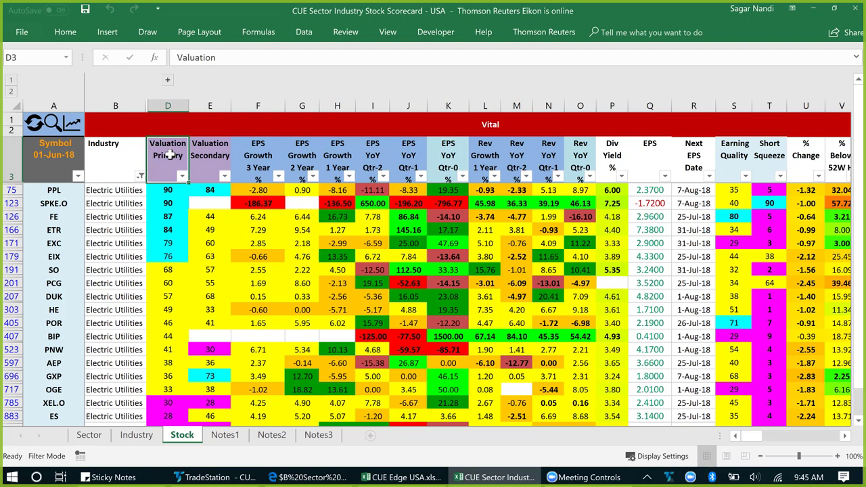
{"action": "left_click", "coordinate": [450, 163]}
{"action": "key", "text": "shift+Left"}
{"action": "key", "text": "shift+Left"}
{"action": "key", "text": "shift+Left"}
{"action": "key", "text": "shift+Left"}
{"action": "key", "text": "shift+Left"}
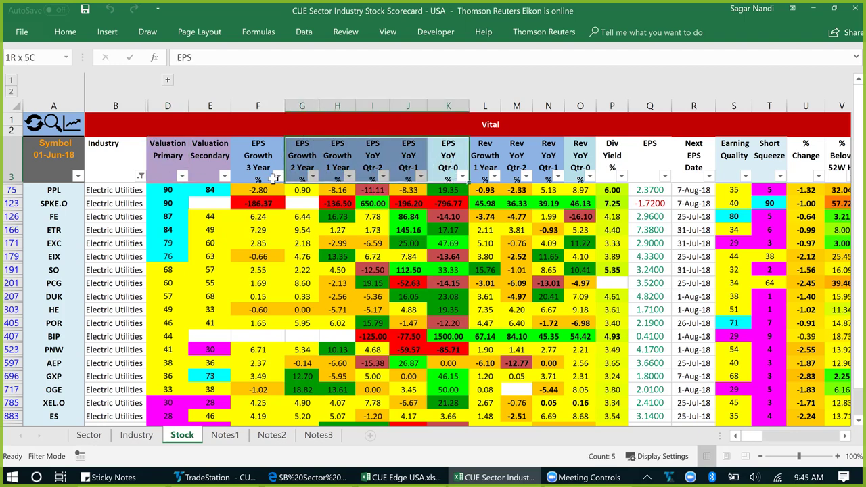
{"action": "left_click", "coordinate": [447, 152]}
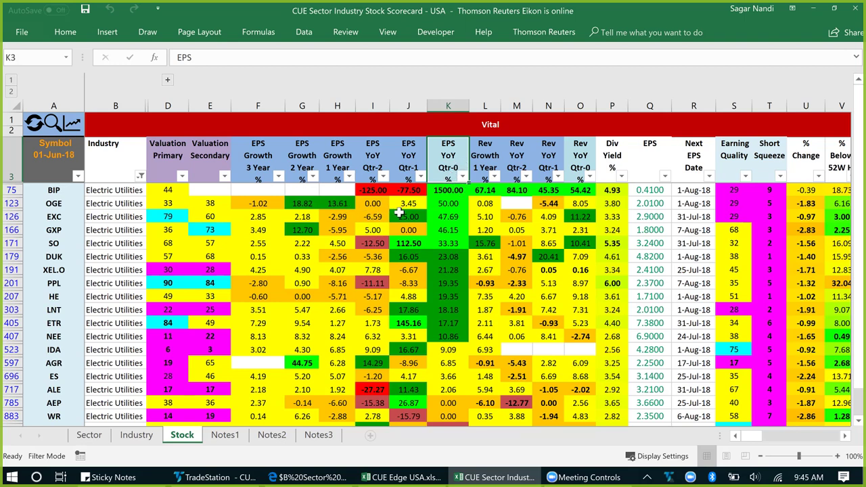
- Highlight the OGE stock's row, select its symbol, and switch to TradeStation to view the OGE chart
{"action": "left_click", "coordinate": [13, 203]}
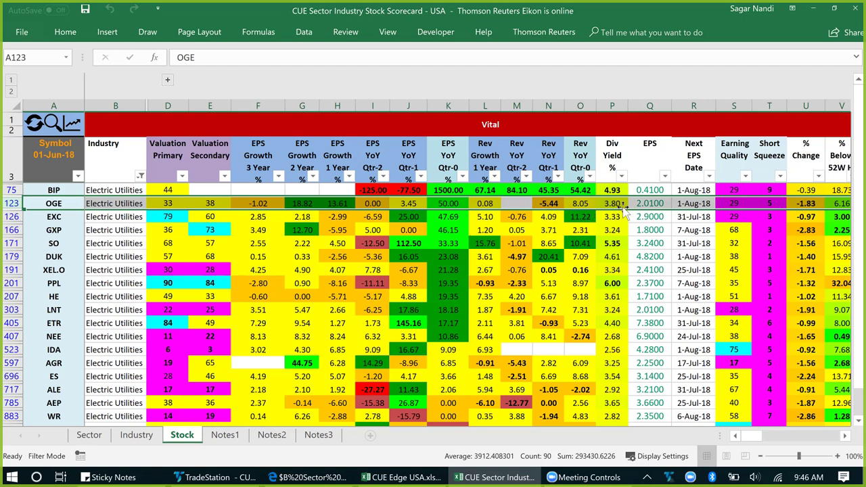
{"action": "left_click", "coordinate": [59, 204]}
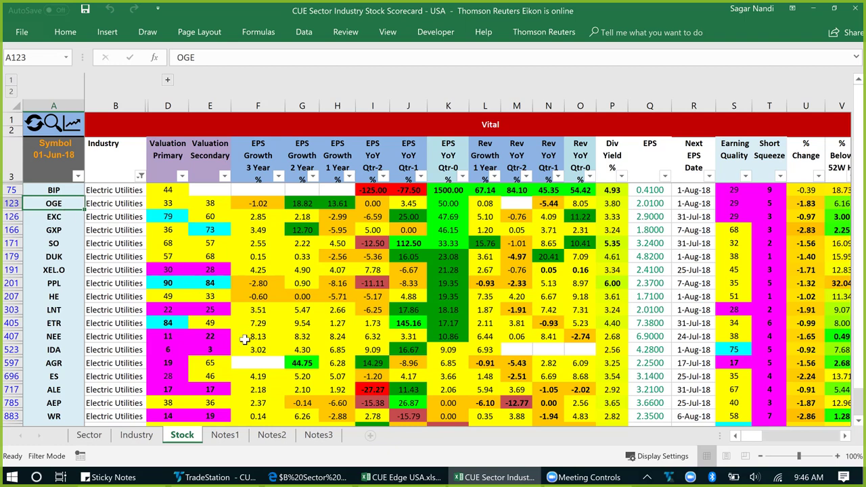
{"action": "left_click", "coordinate": [203, 478]}
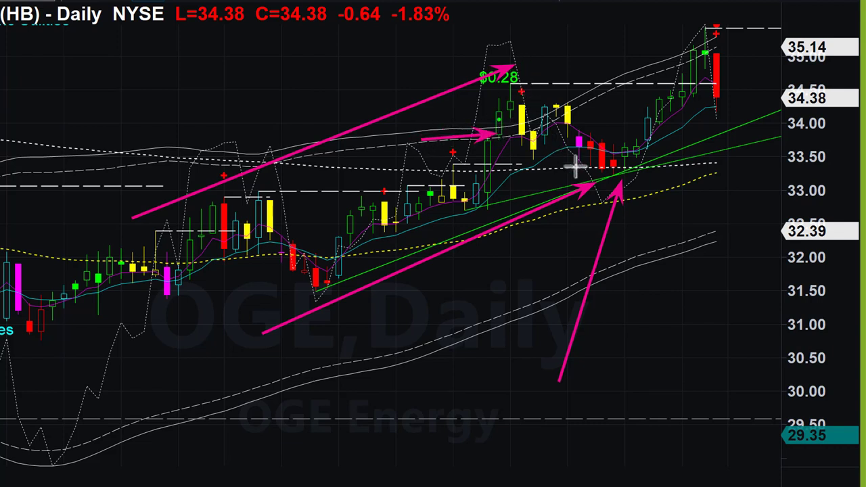
- Annotate the OGE daily chart with arrows marking the May pullback to the rising trend line and the price levels around it
{"action": "left_click_drag", "start_coordinate": [554, 146], "coordinate": [613, 187]}
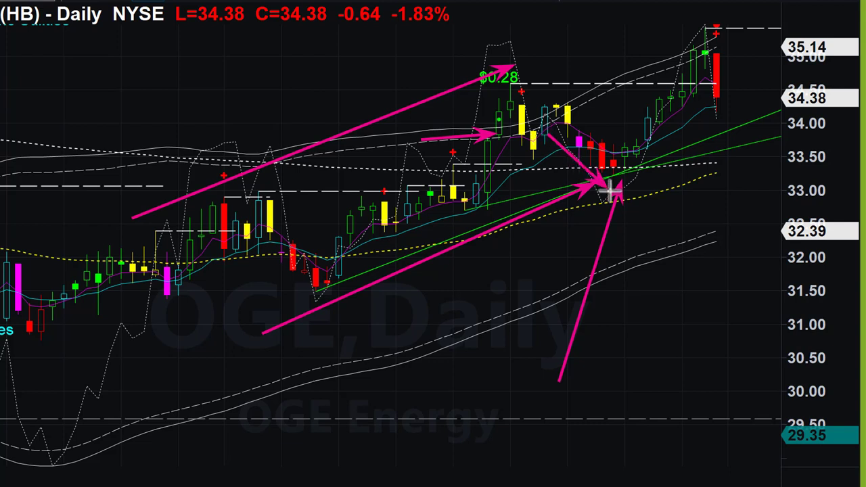
{"action": "left_click_drag", "start_coordinate": [721, 277], "coordinate": [628, 176]}
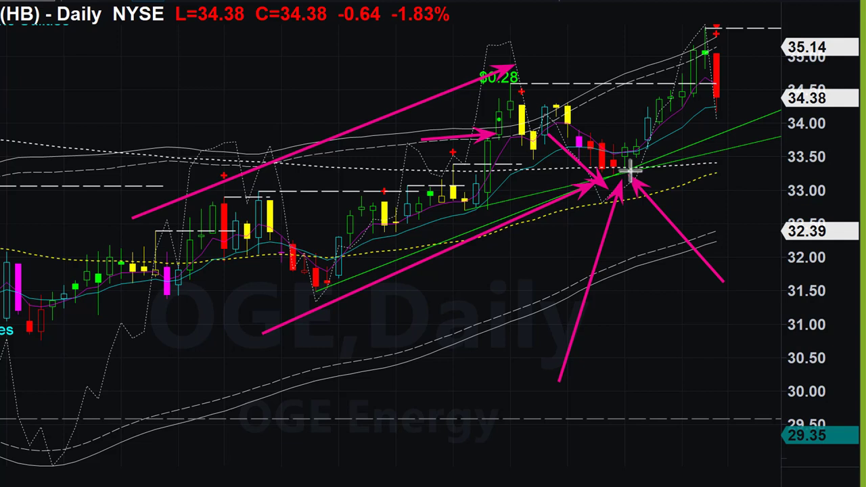
{"action": "left_click_drag", "start_coordinate": [628, 148], "coordinate": [764, 149]}
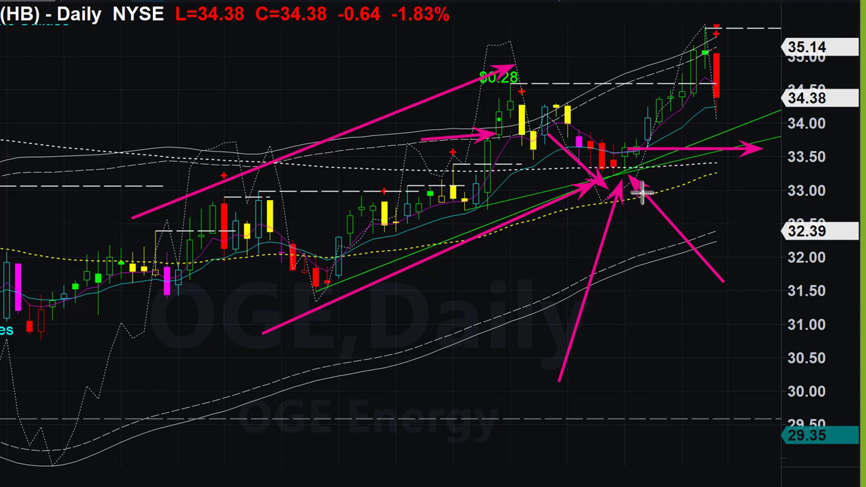
{"action": "left_click_drag", "start_coordinate": [636, 191], "coordinate": [770, 190]}
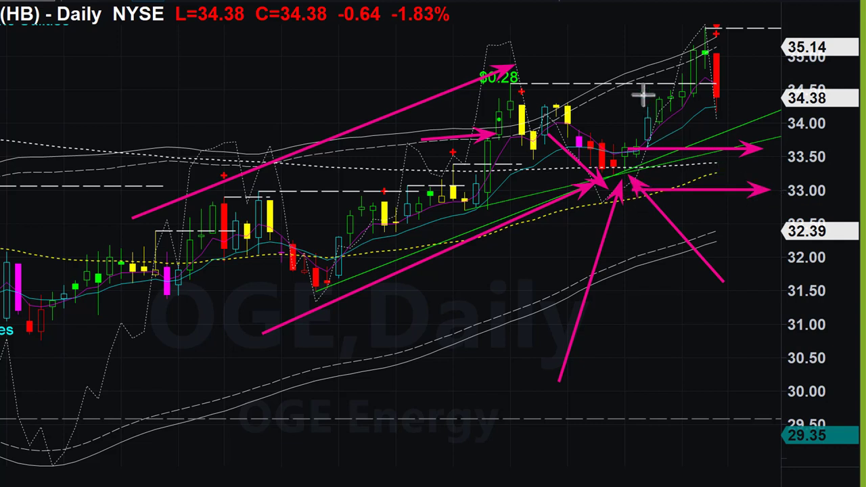
- Annotate the OGE daily chart with arrows marking the climb along the upper band, the recent high and the latest drop
{"action": "left_click_drag", "start_coordinate": [625, 79], "coordinate": [661, 67]}
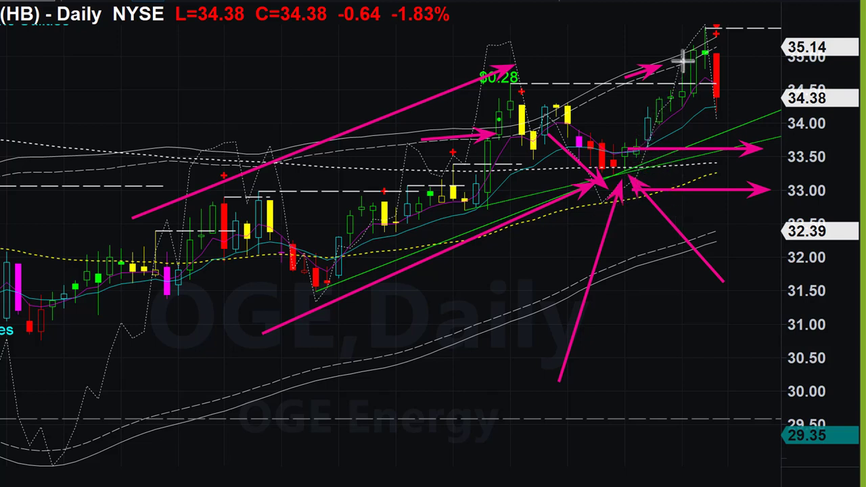
{"action": "left_click_drag", "start_coordinate": [676, 64], "coordinate": [706, 55]}
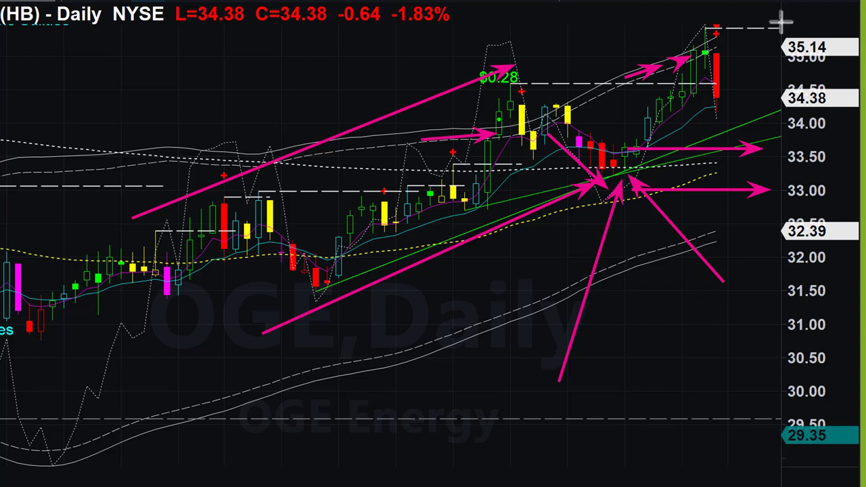
{"action": "left_click_drag", "start_coordinate": [731, 43], "coordinate": [740, 110]}
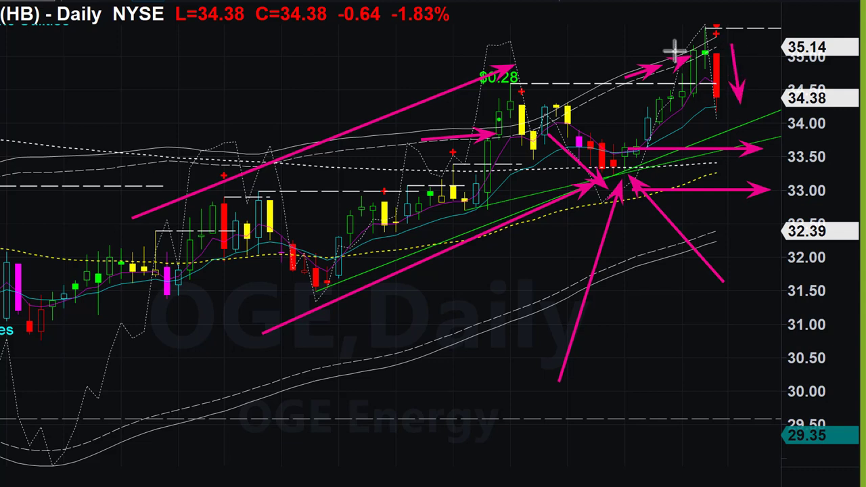
{"action": "left_click_drag", "start_coordinate": [635, 25], "coordinate": [689, 39]}
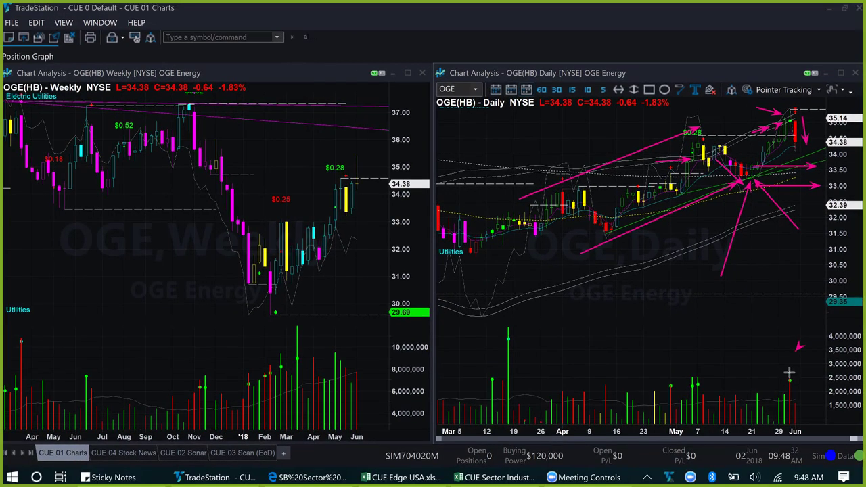
- Mark the latest volume bar, trend line support and recent high with arrows, and clear all annotations from the OGE charts
{"action": "left_click_drag", "start_coordinate": [802, 344], "coordinate": [790, 369]}
{"action": "left_click_drag", "start_coordinate": [713, 228], "coordinate": [746, 177]}
{"action": "left_click_drag", "start_coordinate": [774, 100], "coordinate": [788, 109]}
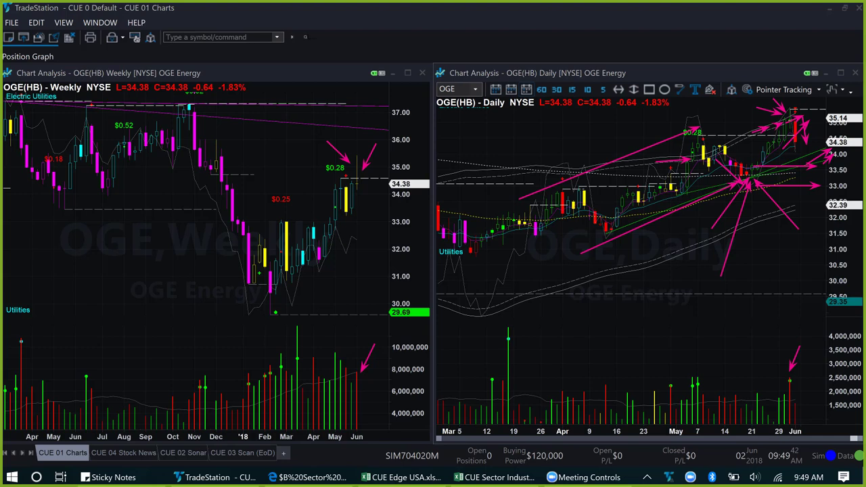
{"action": "key", "text": "Escape"}
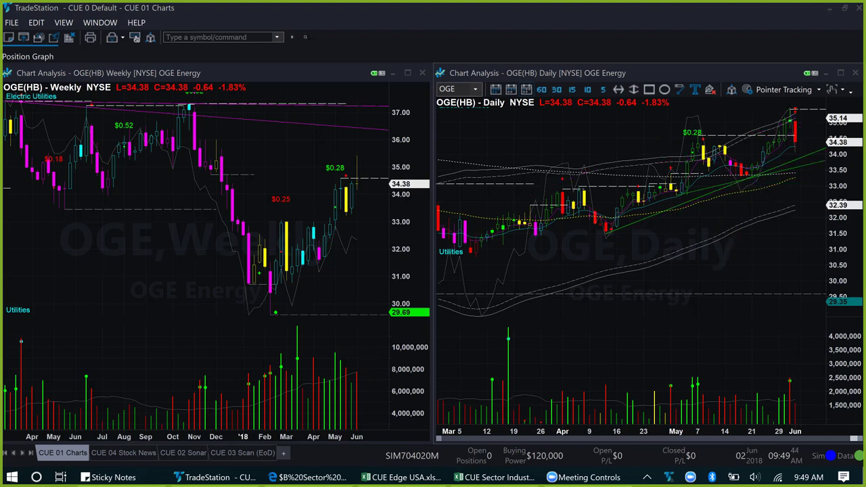
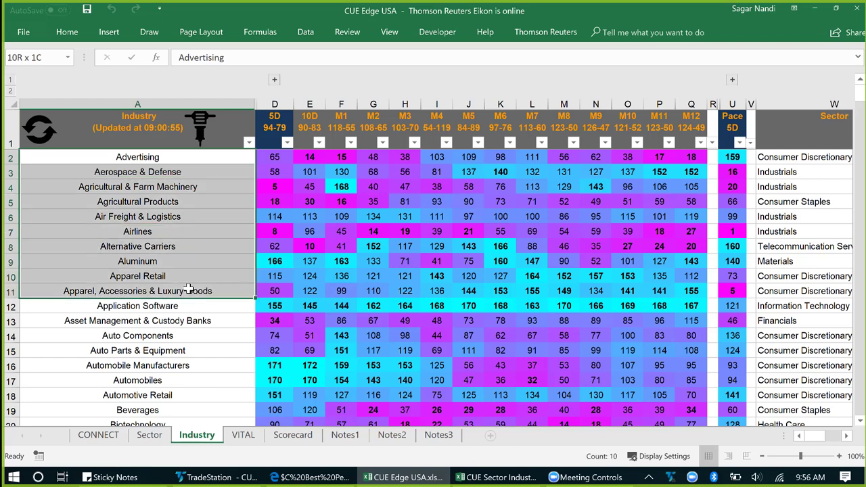
- Sort the CUE Edge USA workbook's Industry sheet by 5D, highest first, and highlight the top industries and their 5D ranks
{"action": "left_click", "coordinate": [376, 216]}
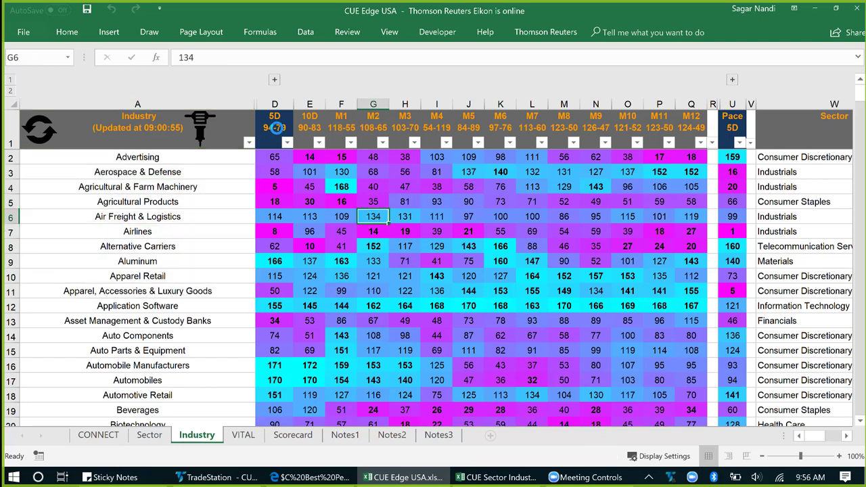
{"action": "left_click", "coordinate": [274, 127]}
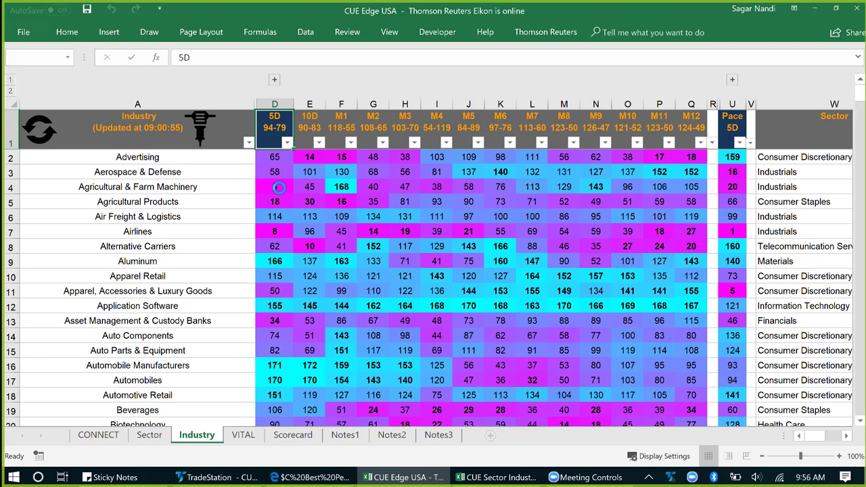
{"action": "key", "text": "alt+a"}
{"action": "key", "text": "s"}
{"action": "key", "text": "d"}
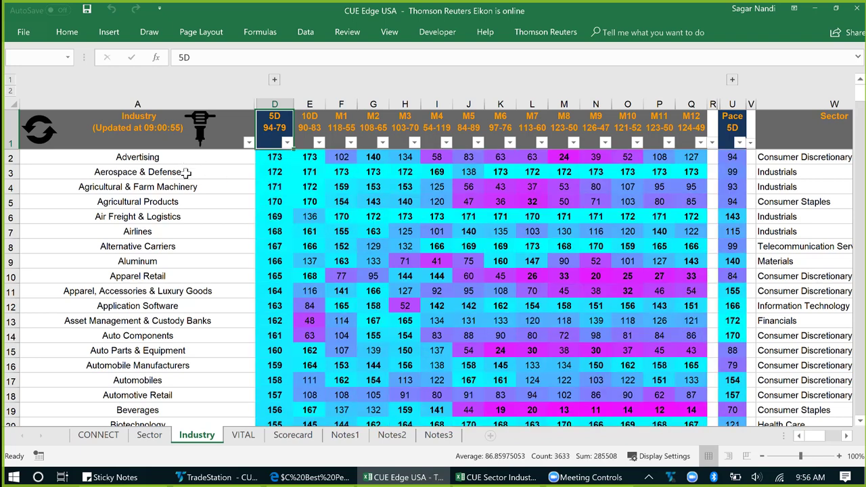
{"action": "left_click_drag", "start_coordinate": [138, 157], "coordinate": [188, 234]}
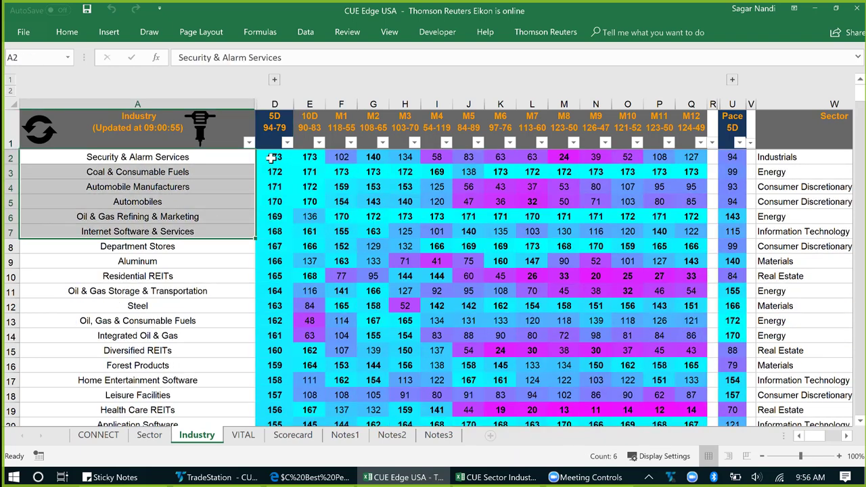
{"action": "left_click_drag", "start_coordinate": [275, 157], "coordinate": [276, 244]}
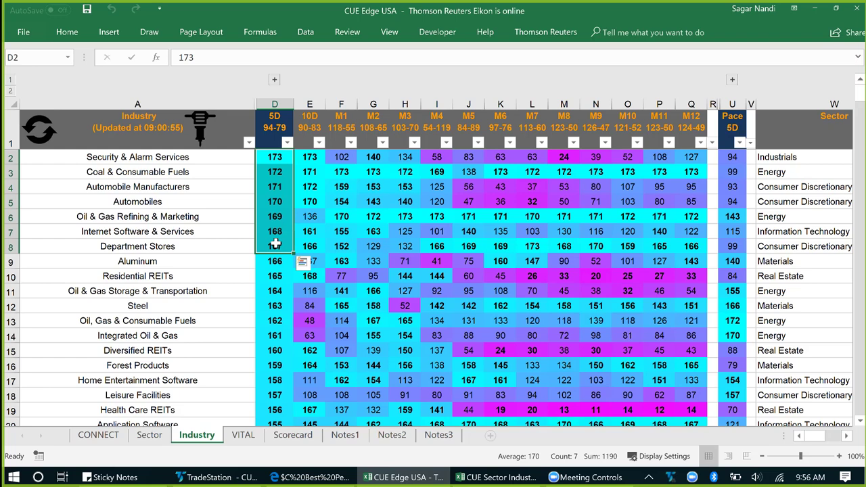
- Select the Security & Alarm Services industry, switch to the CUE Sector Industry Stock Scorecard workbook, and reset the Stock sheet's Electric Utilities filter
{"action": "left_click", "coordinate": [137, 157]}
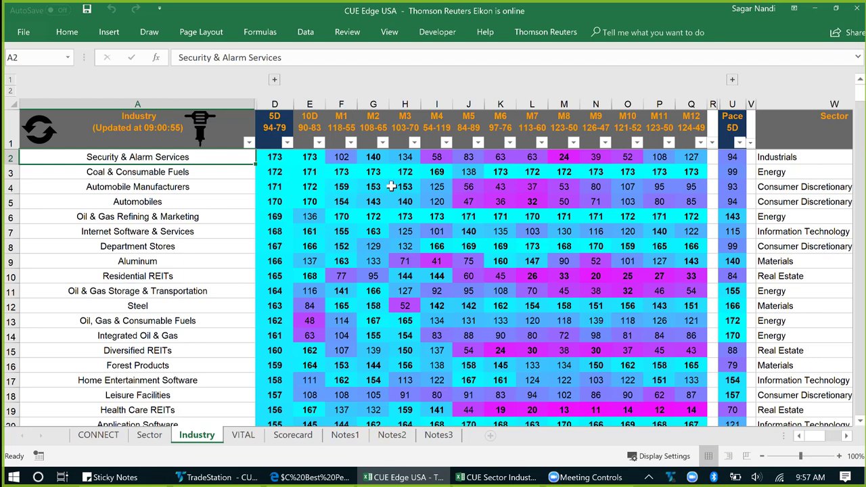
{"action": "key", "text": "alt+Tab"}
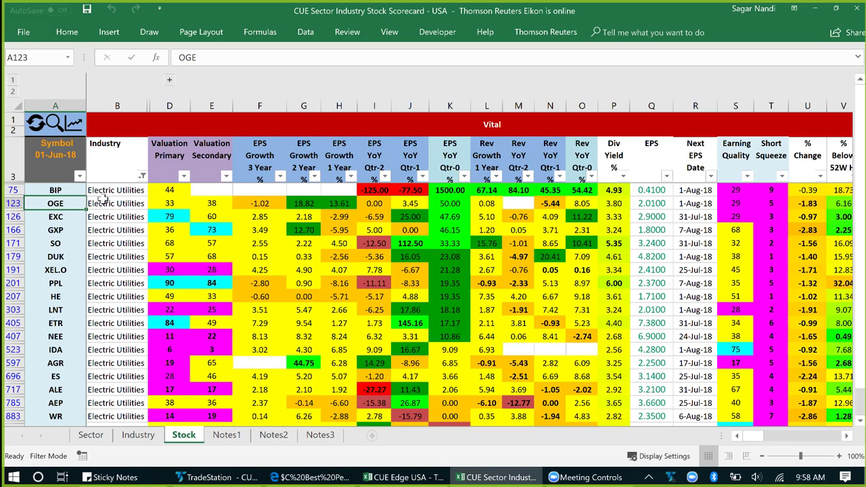
{"action": "left_click_drag", "start_coordinate": [101, 191], "coordinate": [119, 282]}
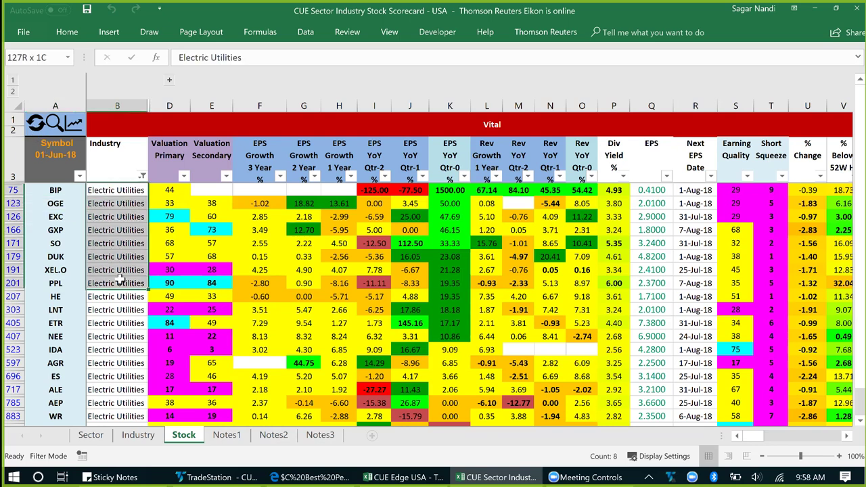
{"action": "left_click", "coordinate": [34, 125]}
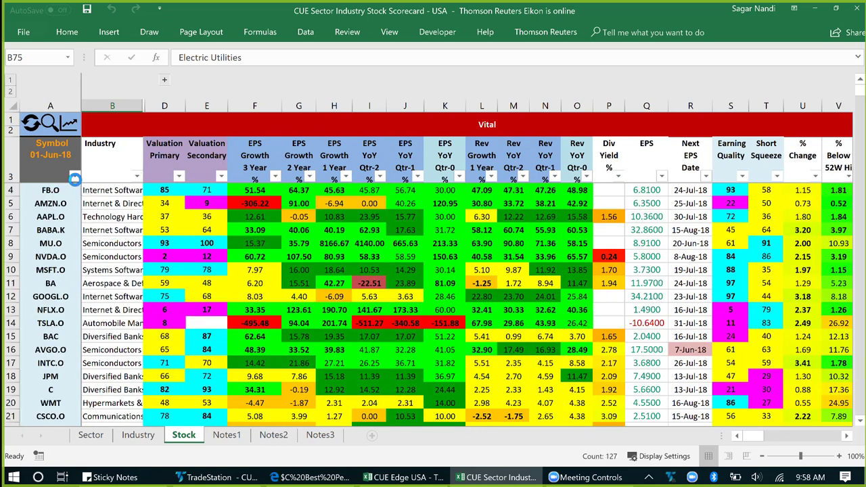
- Filter the Stock sheet's symbols by "bco" and narrow the list to BCO's industry
{"action": "left_click", "coordinate": [75, 176]}
{"action": "left_click", "coordinate": [130, 252]}
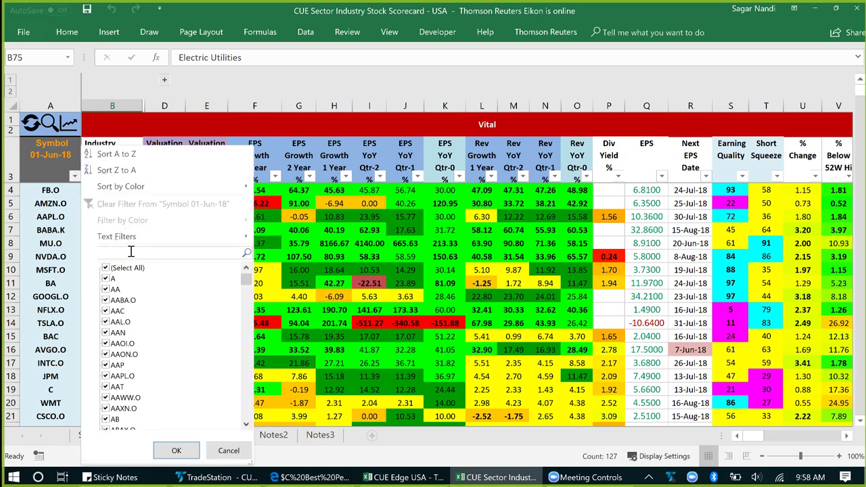
{"action": "type", "text": "bco"}
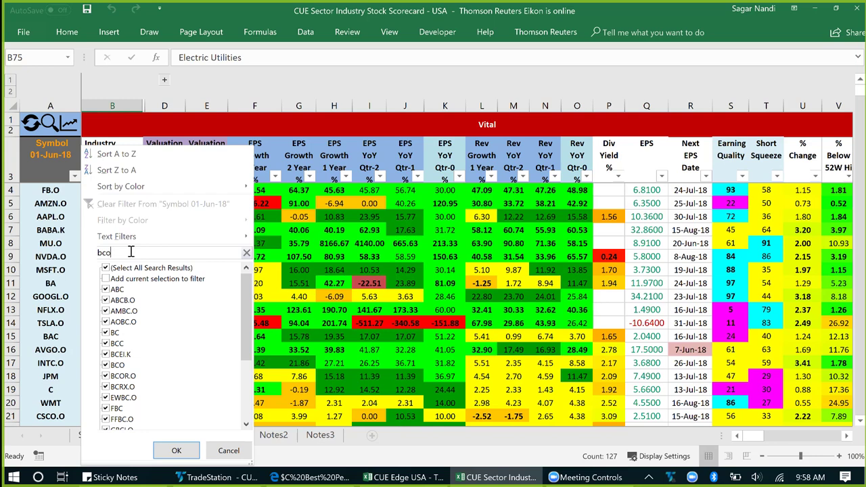
{"action": "key", "text": "Return"}
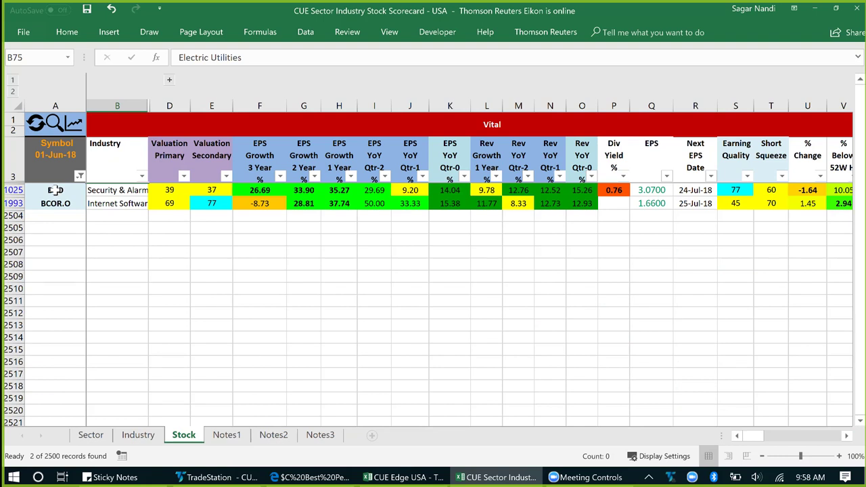
{"action": "left_click", "coordinate": [55, 190]}
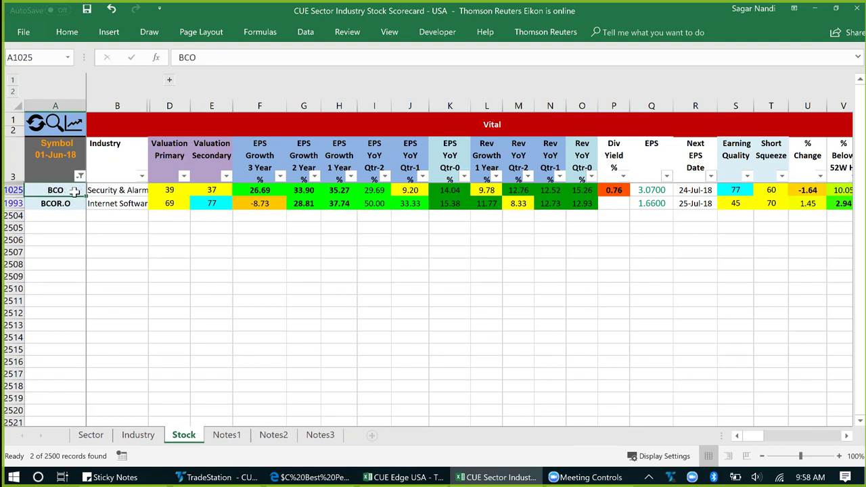
{"action": "left_click", "coordinate": [55, 128]}
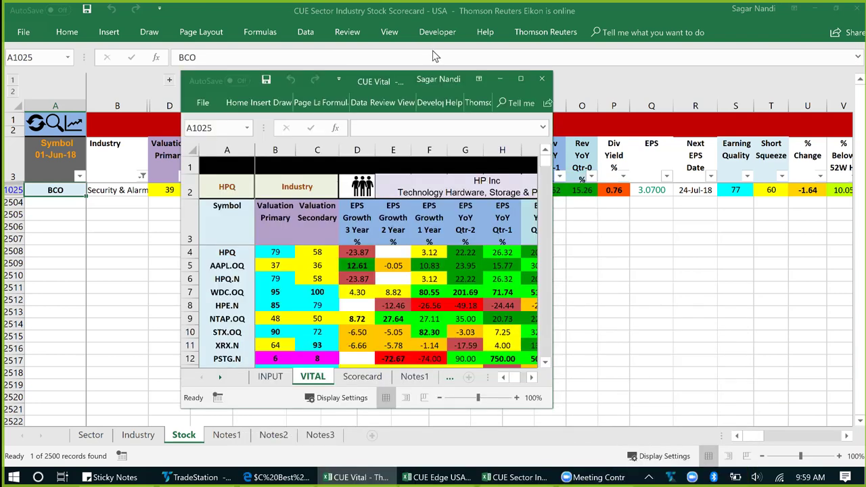
{"action": "left_click", "coordinate": [44, 190]}
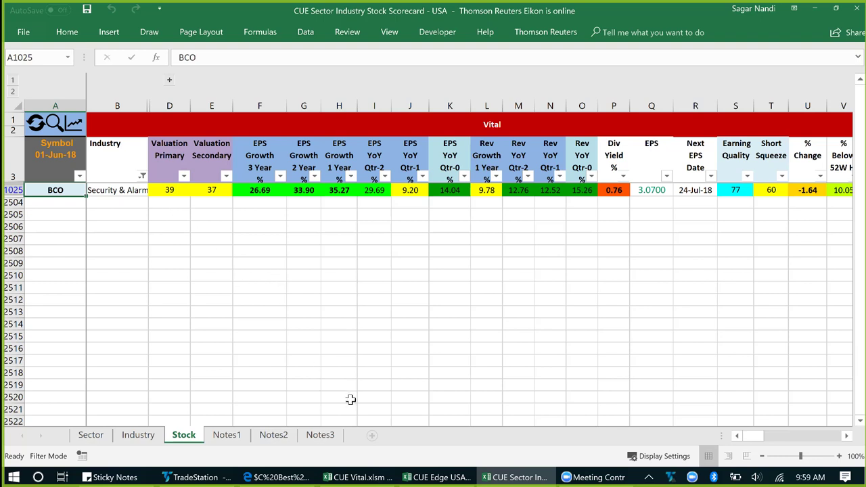
- Switch to the CUE Vital workbook and set the VITAL sheet's symbol to BCO
{"action": "left_click", "coordinate": [356, 479]}
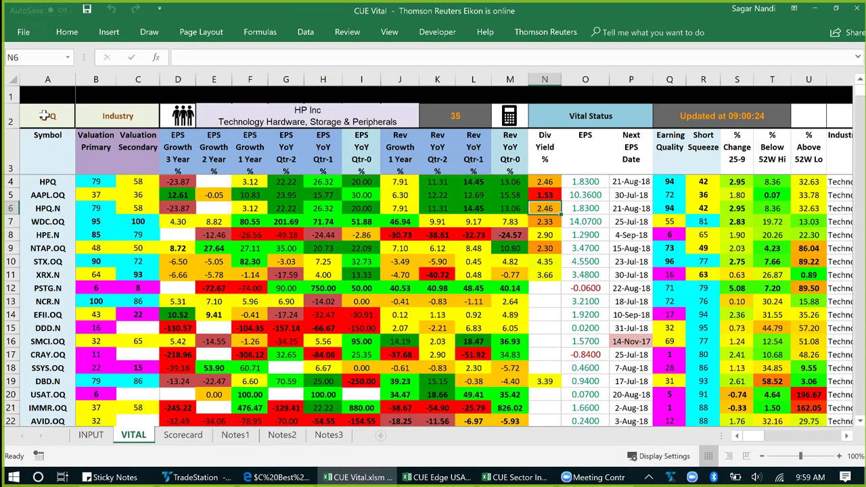
{"action": "left_click", "coordinate": [47, 116]}
{"action": "type", "text": "C"}
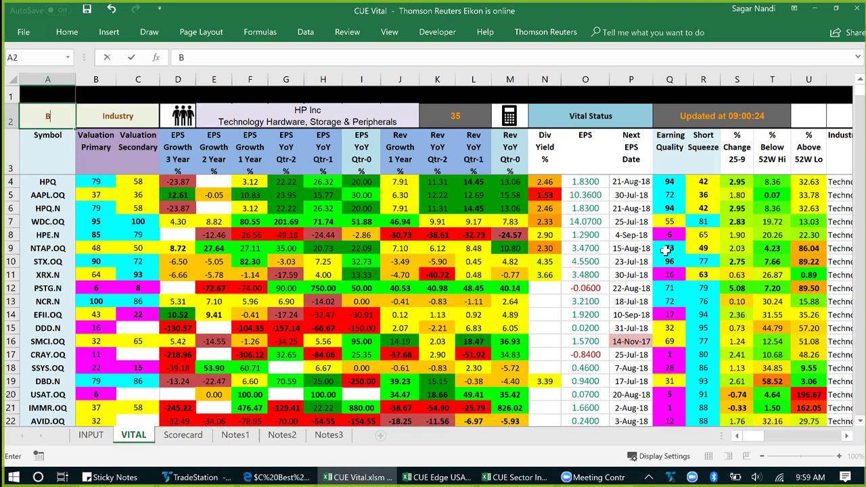
{"action": "type", "text": "CO"}
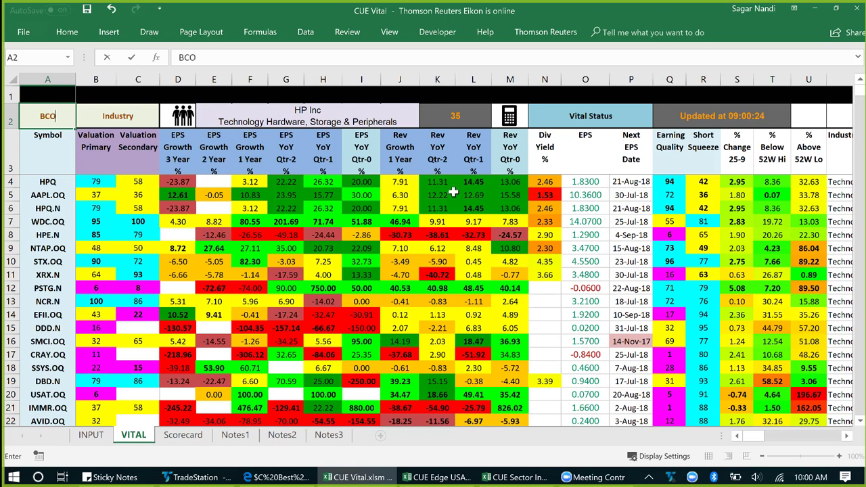
- Keep the peer scope at Industry, load BCO's peer group and calculate the vital figures
{"action": "left_click", "coordinate": [142, 117]}
{"action": "key", "text": "alt+Down"}
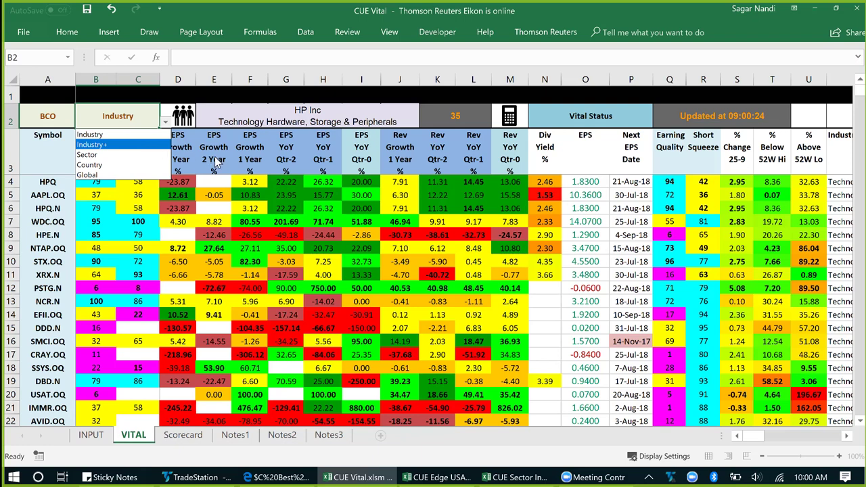
{"action": "key", "text": "Escape"}
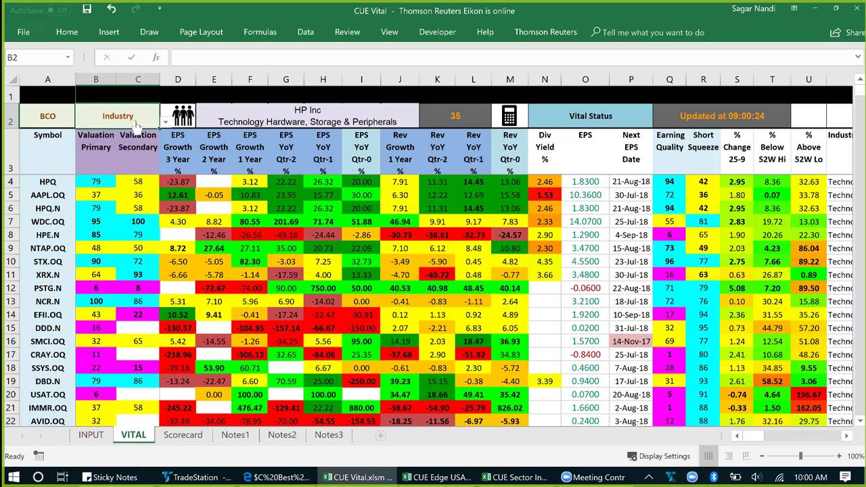
{"action": "left_click", "coordinate": [183, 115]}
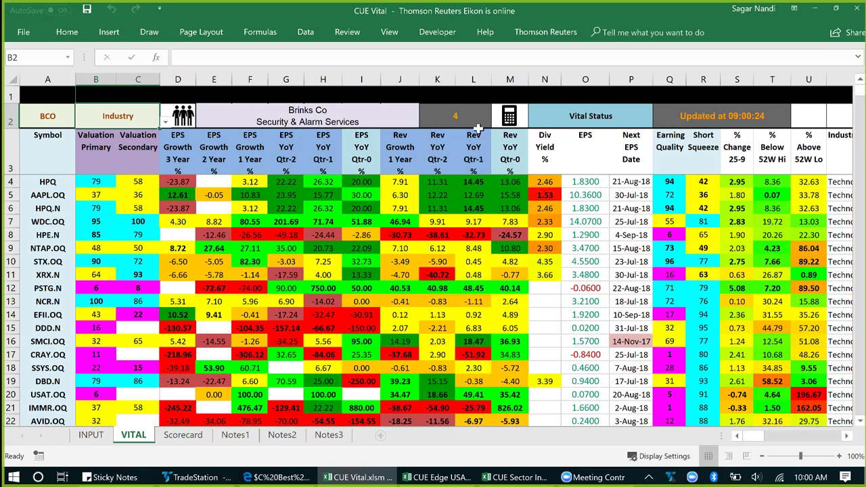
{"action": "left_click", "coordinate": [508, 117]}
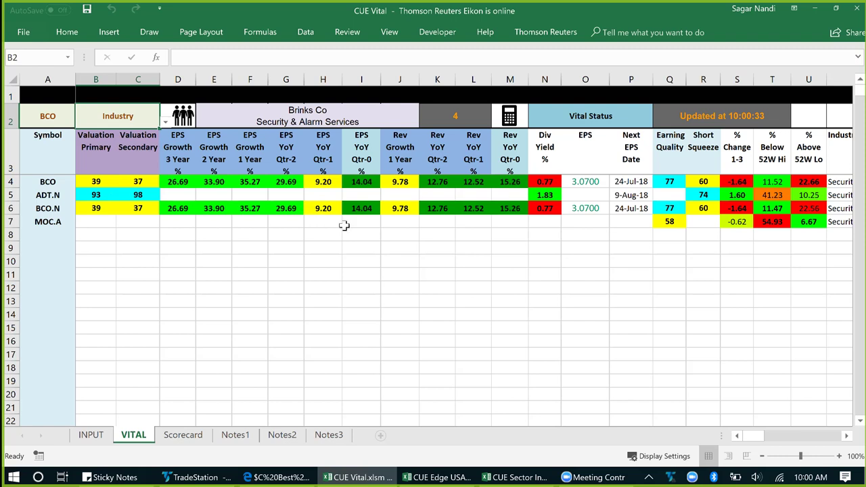
- Review BCO's primary valuation, latest quarterly EPS growth and one- to three-year EPS growth figures
{"action": "left_click", "coordinate": [90, 180]}
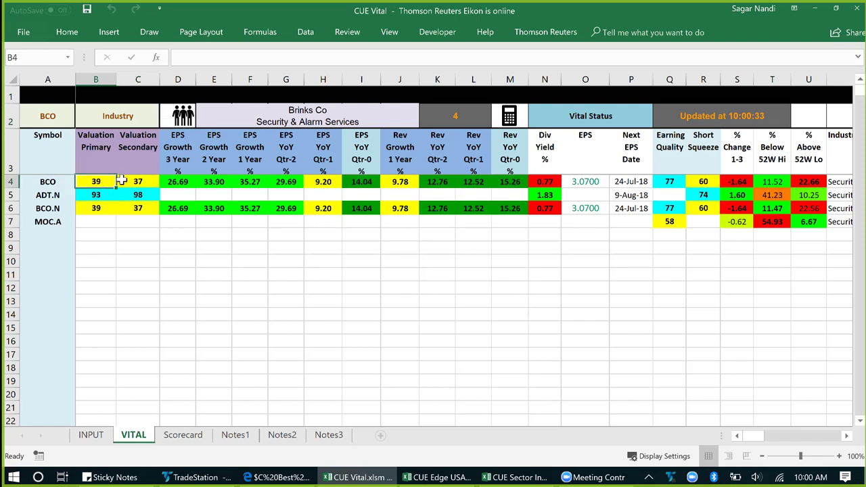
{"action": "left_click", "coordinate": [97, 160]}
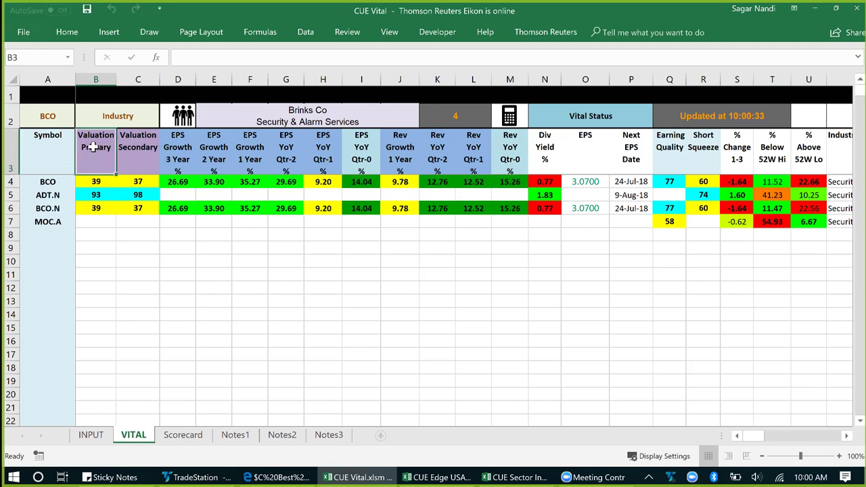
{"action": "left_click", "coordinate": [366, 185]}
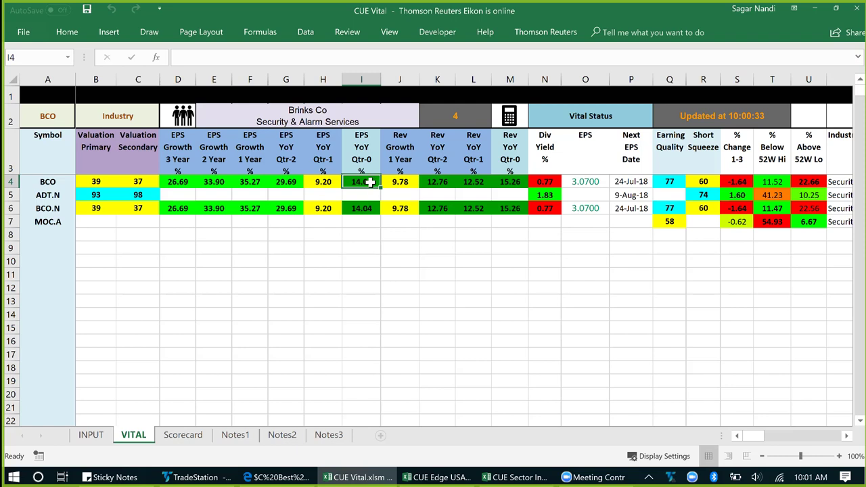
{"action": "left_click_drag", "start_coordinate": [314, 181], "coordinate": [353, 182]}
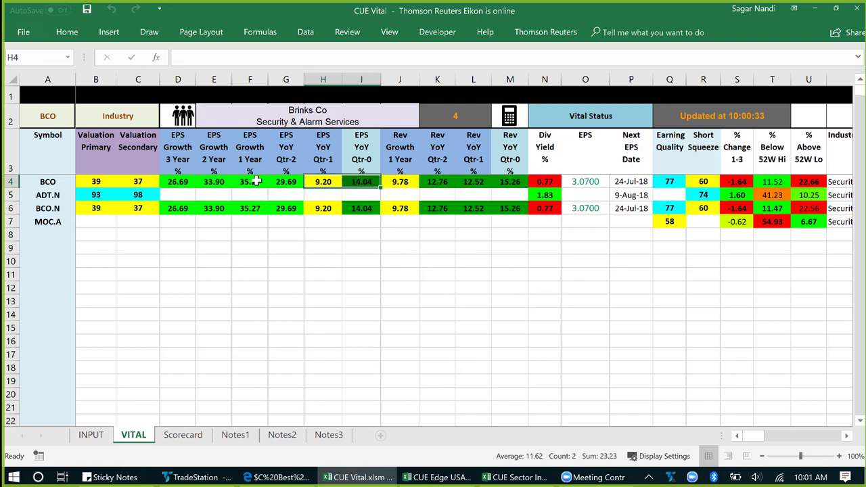
{"action": "left_click_drag", "start_coordinate": [250, 183], "coordinate": [177, 182]}
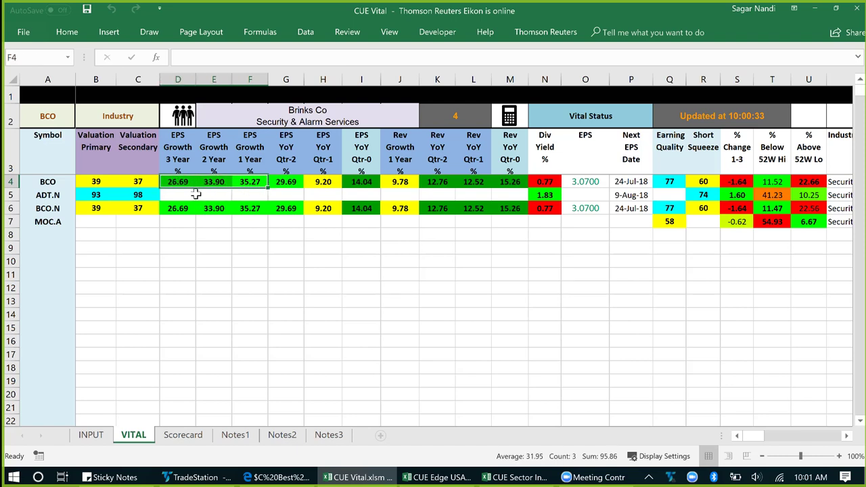
{"action": "left_click", "coordinate": [175, 182]}
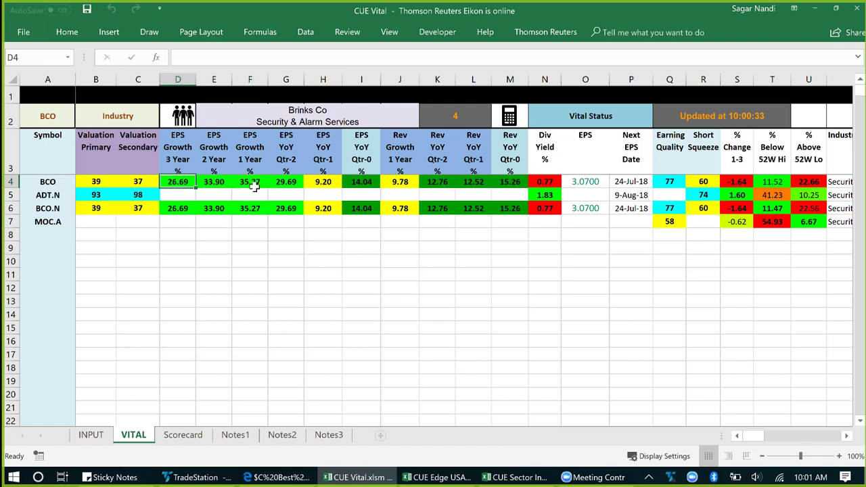
{"action": "left_click_drag", "start_coordinate": [234, 181], "coordinate": [183, 186]}
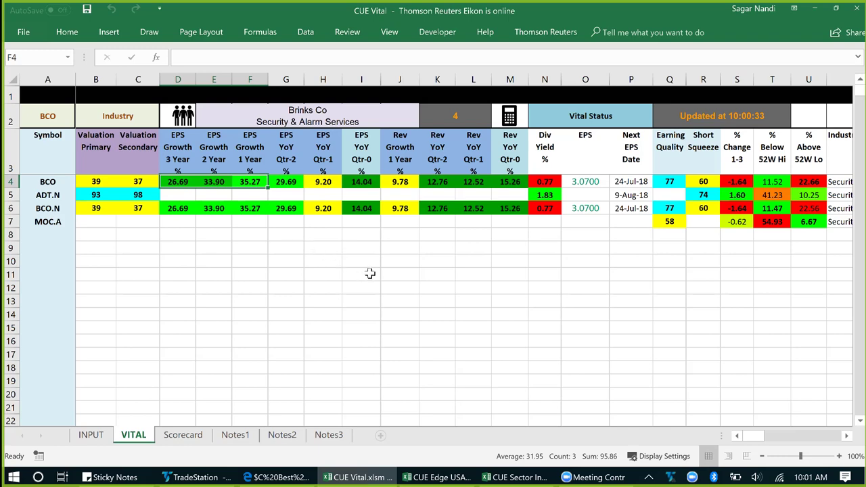
- Sort the peers in the Scorecard sheet's Performance section by 5D, highest first
{"action": "left_click", "coordinate": [183, 434]}
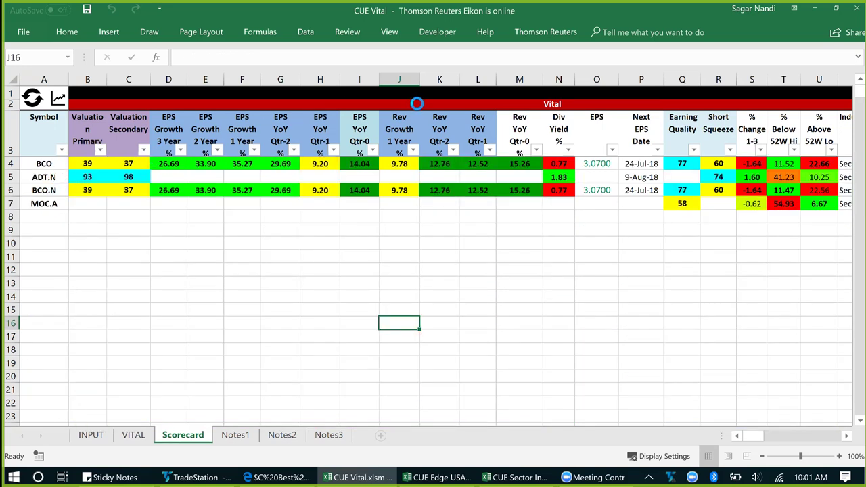
{"action": "left_click", "coordinate": [418, 107]}
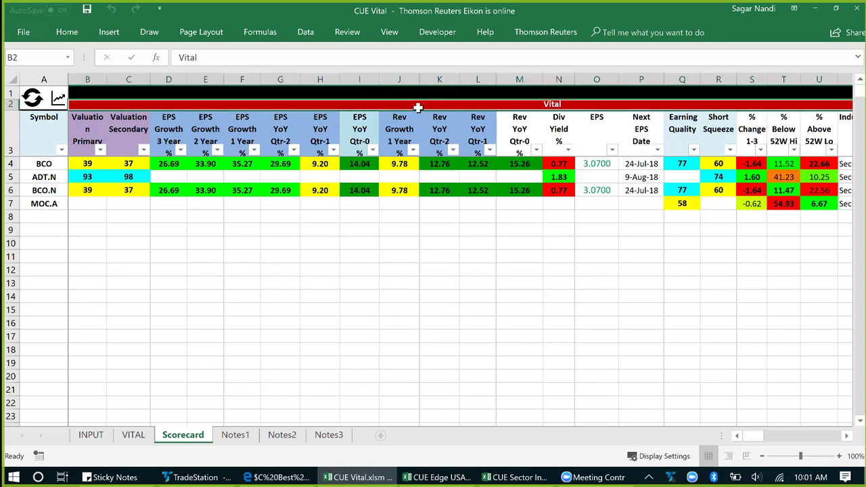
{"action": "key", "text": "Right"}
{"action": "key", "text": "Right"}
{"action": "key", "text": "Right"}
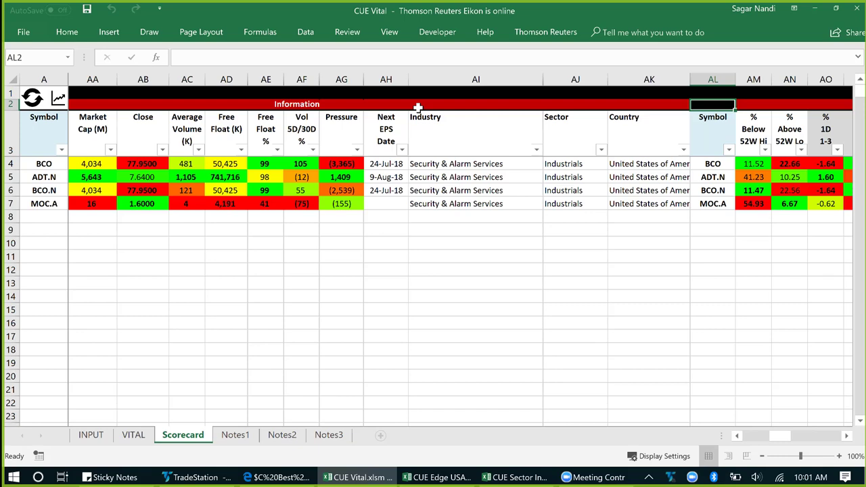
{"action": "key", "text": "Right"}
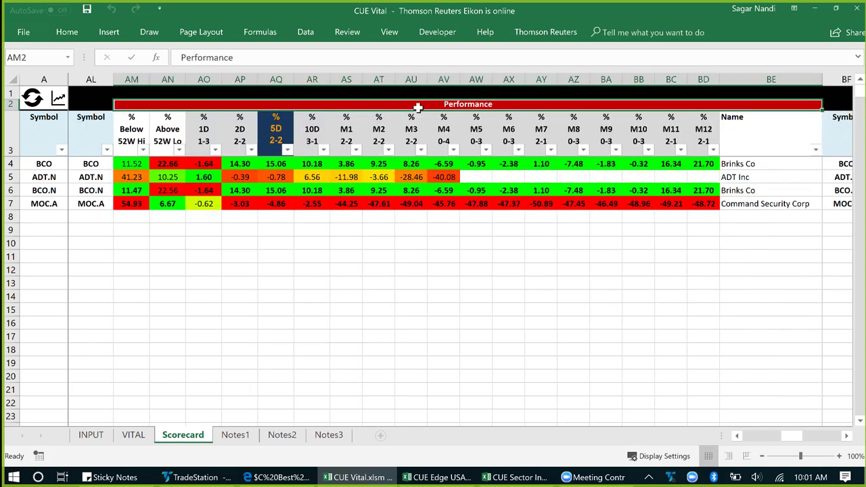
{"action": "left_click", "coordinate": [276, 130]}
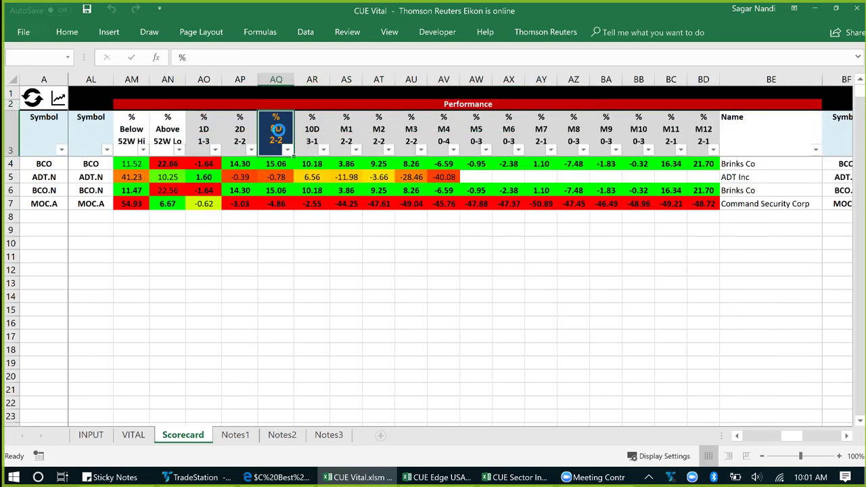
- Compare BCO's 5D performance with that of ADT.N and MOC.A
{"action": "left_click", "coordinate": [277, 163]}
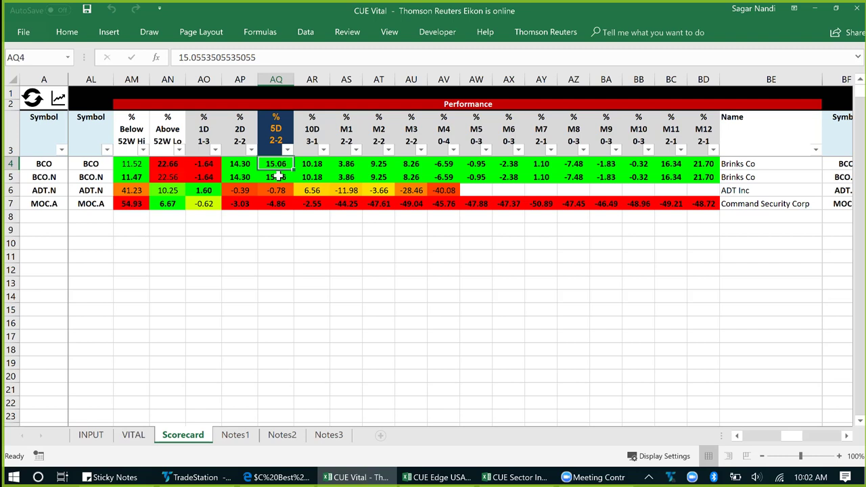
{"action": "left_click_drag", "start_coordinate": [279, 192], "coordinate": [284, 213]}
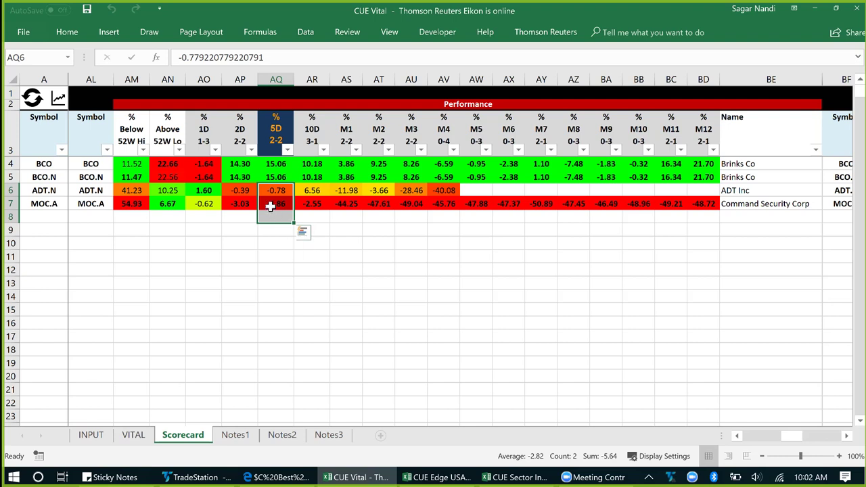
{"action": "left_click", "coordinate": [277, 164]}
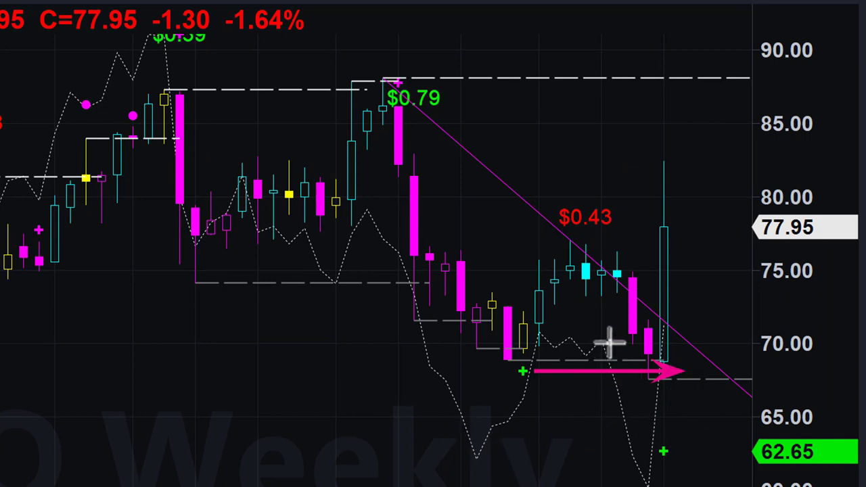
- Annotate the BCO weekly chart with arrows marking the recent drop and the support area just below 70
{"action": "left_click_drag", "start_coordinate": [609, 343], "coordinate": [645, 406]}
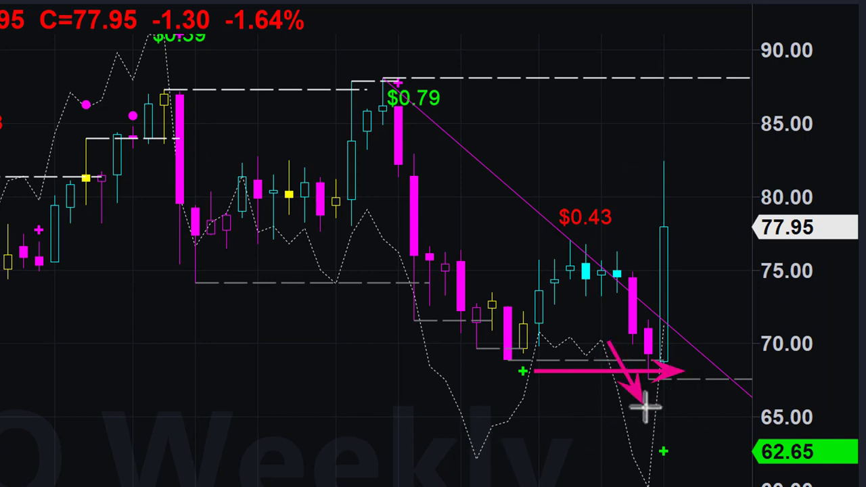
{"action": "left_click_drag", "start_coordinate": [488, 473], "coordinate": [595, 403]}
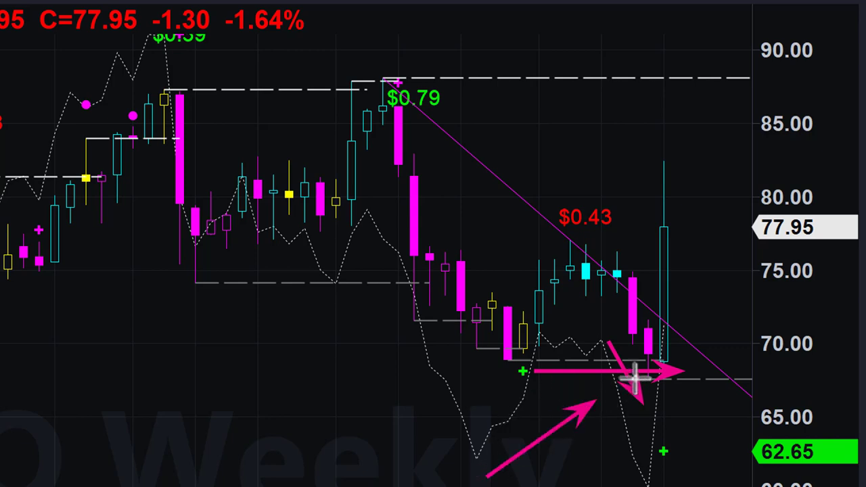
{"action": "left_click_drag", "start_coordinate": [635, 381], "coordinate": [634, 371]}
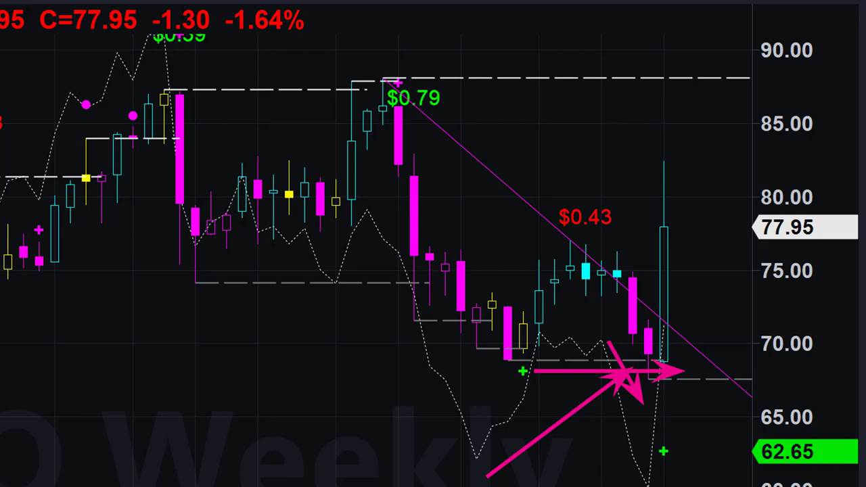
- Extend the support just below 70 on the BCO weekly chart with an arrow and mark the latest volume spike
{"action": "left_click_drag", "start_coordinate": [656, 367], "coordinate": [710, 350]}
{"action": "left_click_drag", "start_coordinate": [798, 377], "coordinate": [799, 377]}
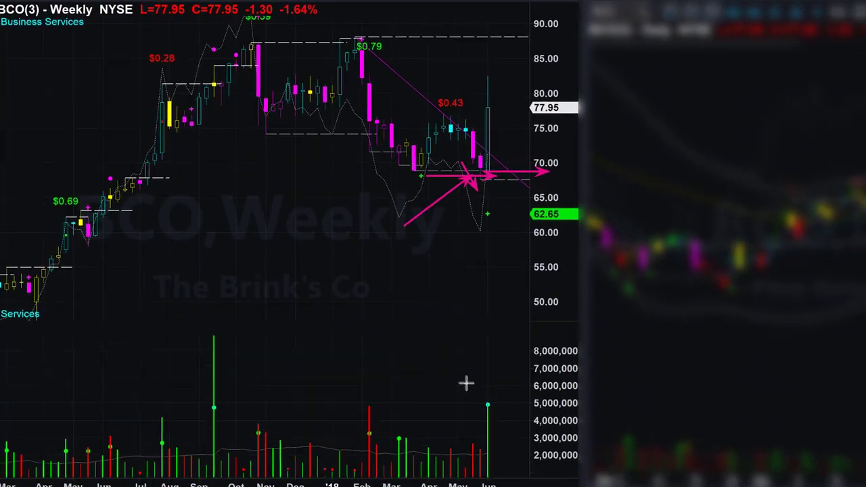
{"action": "left_click_drag", "start_coordinate": [463, 361], "coordinate": [485, 401]}
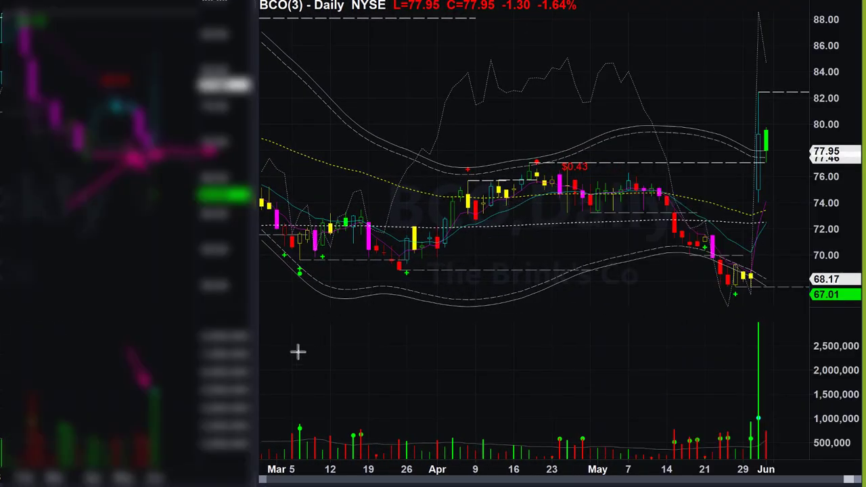
- Draw arrows on the BCO daily chart for the early-March low, the support just below 70 and the April rise
{"action": "left_click_drag", "start_coordinate": [300, 352], "coordinate": [291, 359]}
{"action": "left_click_drag", "start_coordinate": [296, 293], "coordinate": [303, 286]}
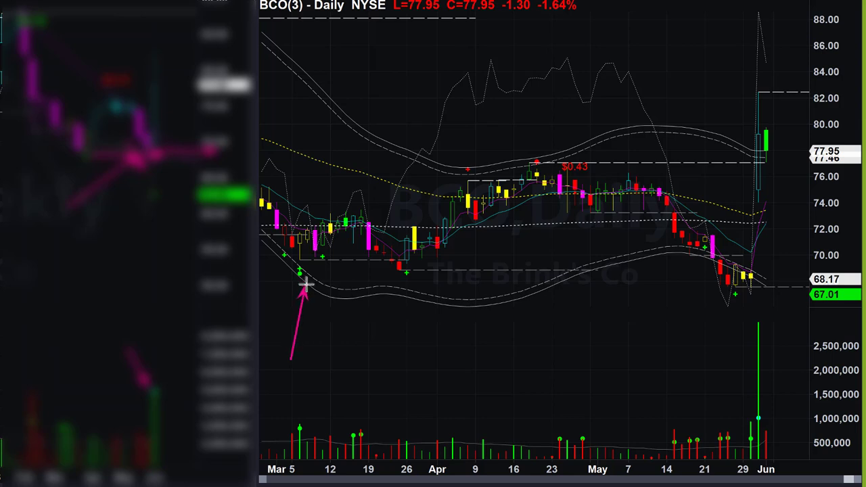
{"action": "left_click_drag", "start_coordinate": [305, 267], "coordinate": [327, 266]}
{"action": "left_click_drag", "start_coordinate": [460, 276], "coordinate": [463, 276]}
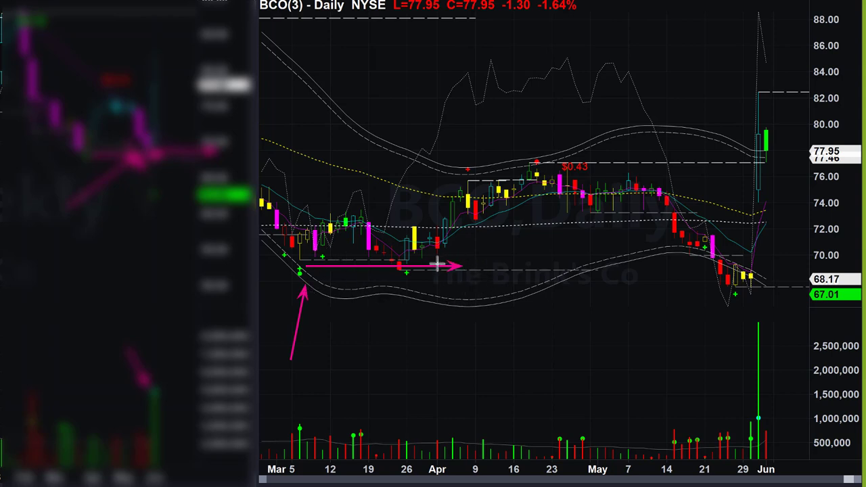
{"action": "left_click_drag", "start_coordinate": [437, 265], "coordinate": [526, 199]}
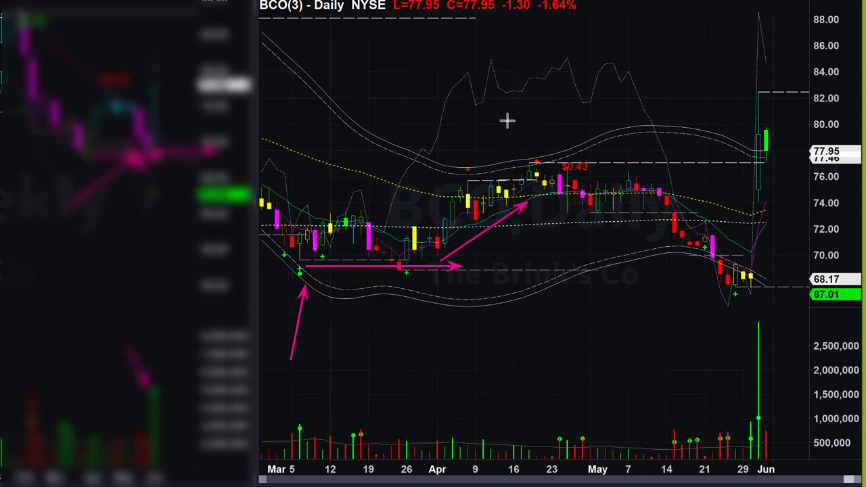
- Mark the mid-April peak and following decline on the BCO daily chart, and extend the support at about 69 with an arrow
{"action": "left_click_drag", "start_coordinate": [504, 116], "coordinate": [537, 154]}
{"action": "mouse_move", "coordinate": [390, 322]}
{"action": "left_mouse_down"}
{"action": "mouse_move", "coordinate": [344, 289]}
{"action": "mouse_move", "coordinate": [330, 291]}
{"action": "left_mouse_up"}
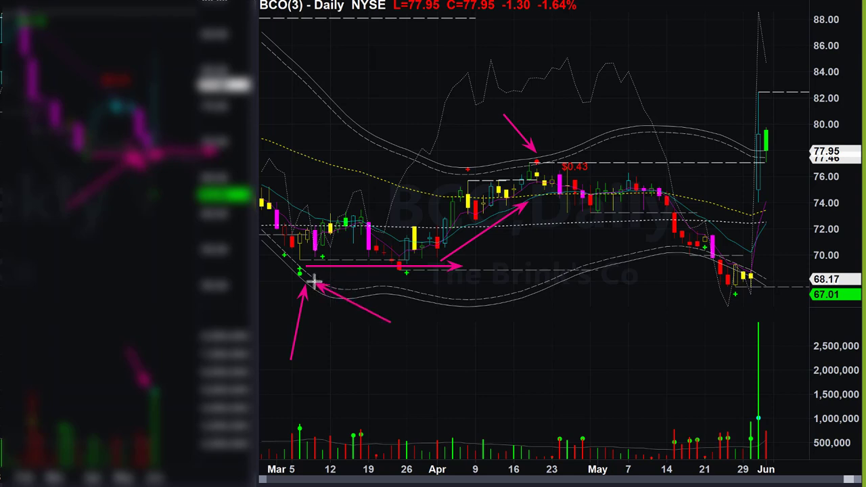
{"action": "left_click_drag", "start_coordinate": [558, 120], "coordinate": [545, 155]}
{"action": "left_click_drag", "start_coordinate": [544, 191], "coordinate": [688, 261]}
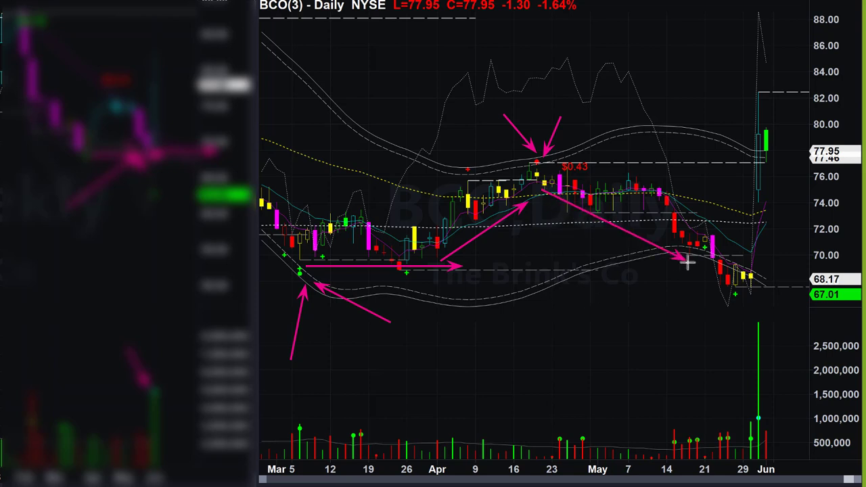
{"action": "left_click_drag", "start_coordinate": [494, 270], "coordinate": [819, 271]}
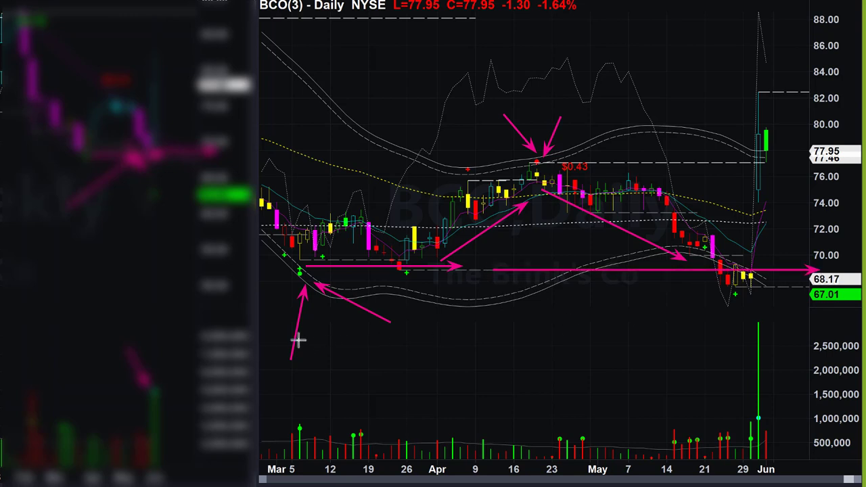
- Add more arrows at the early-March low and retrace the April rally and May decline on the BCO daily chart
{"action": "left_click_drag", "start_coordinate": [265, 336], "coordinate": [288, 280]}
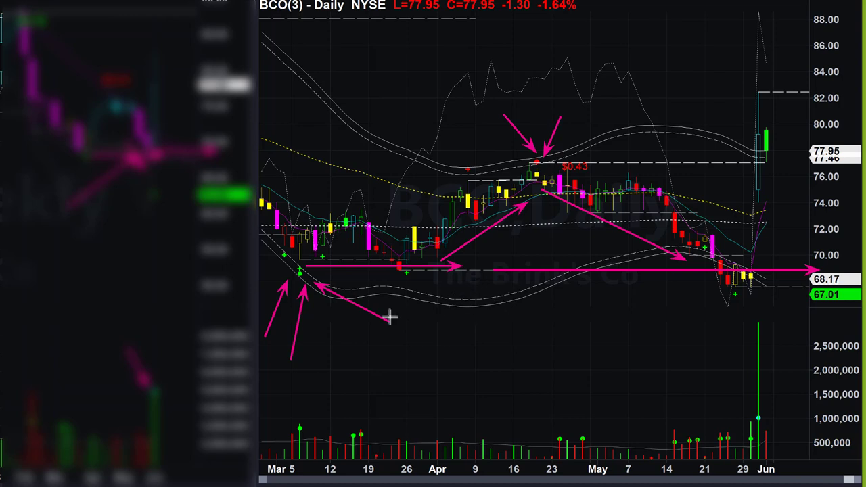
{"action": "mouse_move", "coordinate": [356, 343]}
{"action": "left_mouse_down"}
{"action": "mouse_move", "coordinate": [347, 307]}
{"action": "mouse_move", "coordinate": [313, 299]}
{"action": "left_mouse_up"}
{"action": "left_click_drag", "start_coordinate": [412, 230], "coordinate": [458, 181]}
{"action": "left_click_drag", "start_coordinate": [559, 215], "coordinate": [687, 268]}
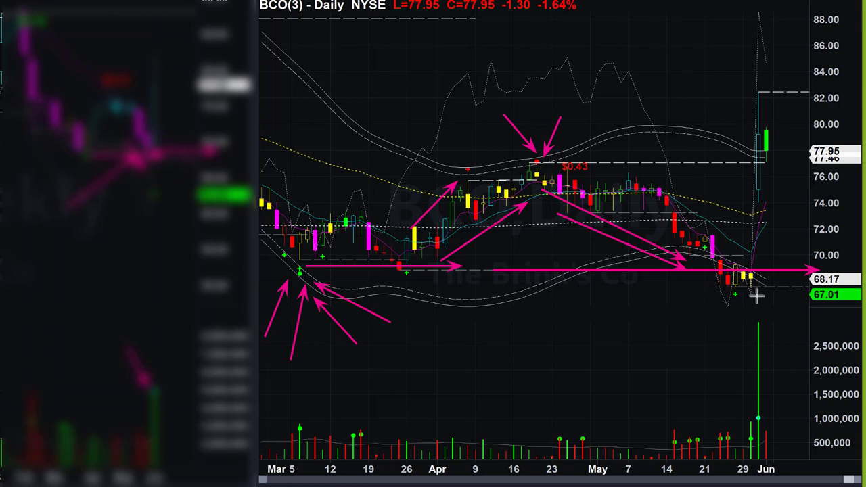
- Mark the late-May dip below the 69 support with its rebound, and point arrows at the late-May volume bars
{"action": "left_click_drag", "start_coordinate": [697, 265], "coordinate": [738, 319]}
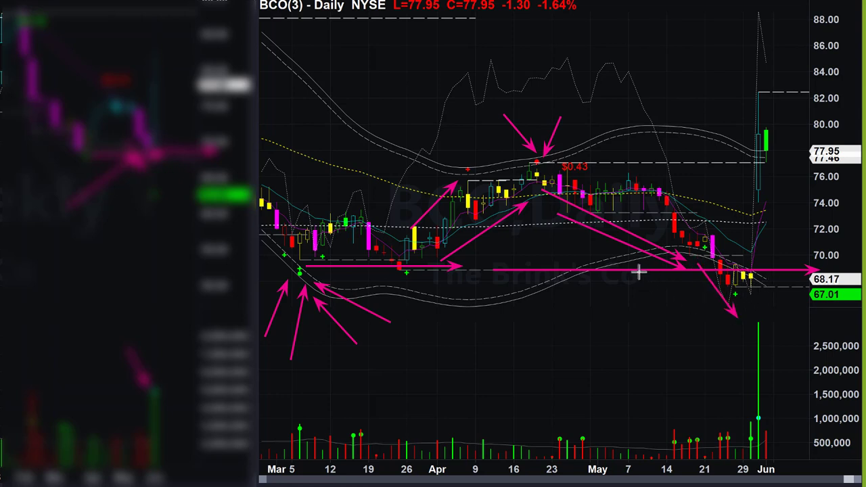
{"action": "left_click_drag", "start_coordinate": [640, 270], "coordinate": [697, 271]}
{"action": "left_click_drag", "start_coordinate": [746, 301], "coordinate": [771, 280]}
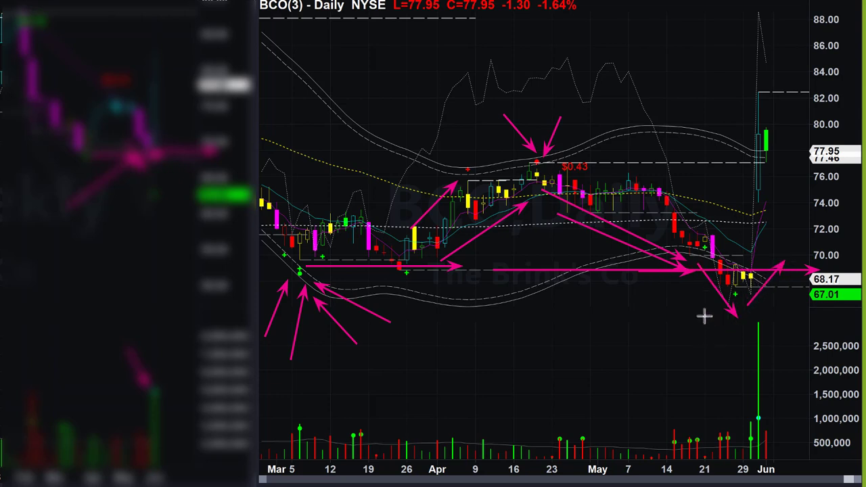
{"action": "left_click_drag", "start_coordinate": [692, 329], "coordinate": [717, 410]}
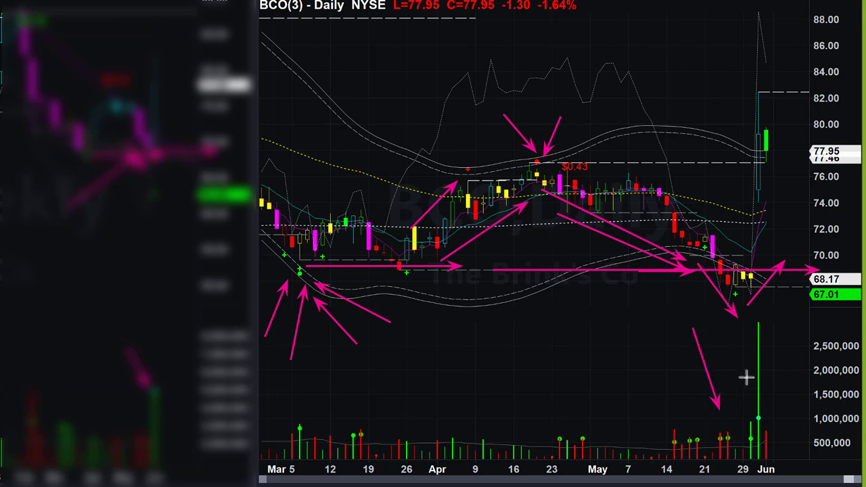
{"action": "left_click_drag", "start_coordinate": [746, 378], "coordinate": [735, 407]}
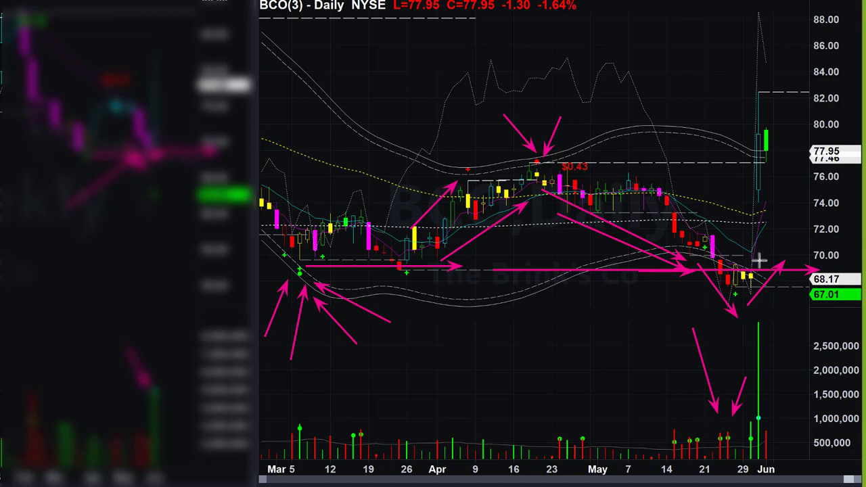
- Mark BCO's upward gap from the late-May low to about 74 with arrows on the daily chart
{"action": "left_click_drag", "start_coordinate": [754, 263], "coordinate": [756, 215]}
{"action": "left_click_drag", "start_coordinate": [728, 208], "coordinate": [751, 195]}
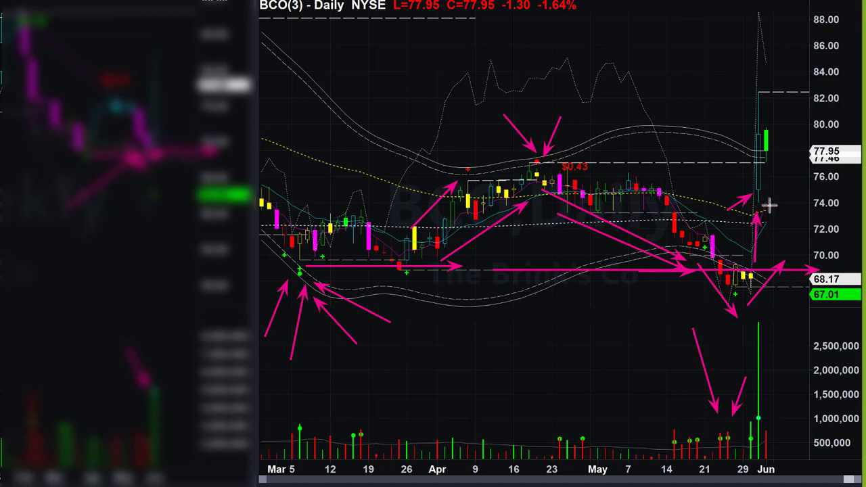
{"action": "left_click_drag", "start_coordinate": [758, 207], "coordinate": [798, 208]}
- Point arrows at the gap-up bar's high, open and close on the BCO daily chart, and clear all the arrows
{"action": "left_click_drag", "start_coordinate": [732, 67], "coordinate": [751, 82]}
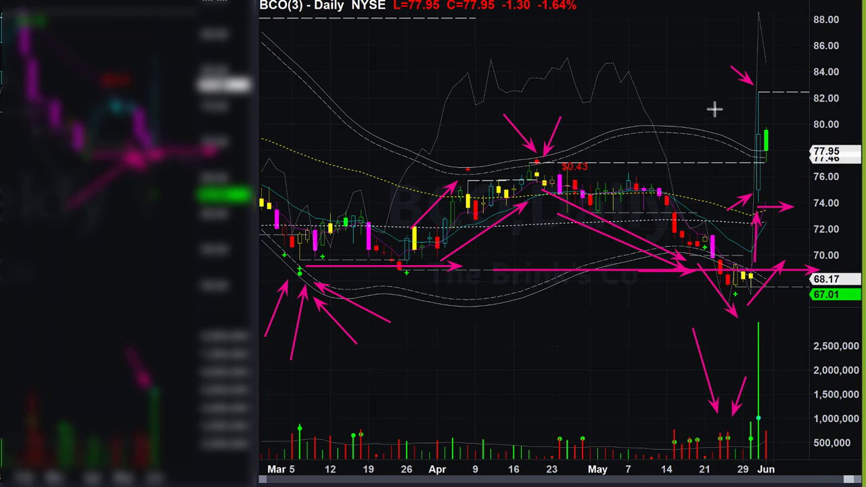
{"action": "left_click_drag", "start_coordinate": [688, 82], "coordinate": [755, 129]}
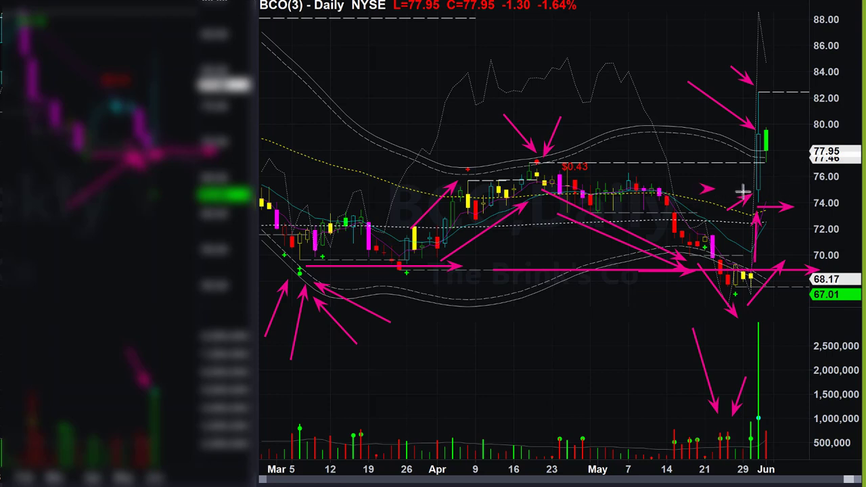
{"action": "left_click_drag", "start_coordinate": [705, 190], "coordinate": [751, 189]}
{"action": "left_click_drag", "start_coordinate": [711, 111], "coordinate": [752, 136]}
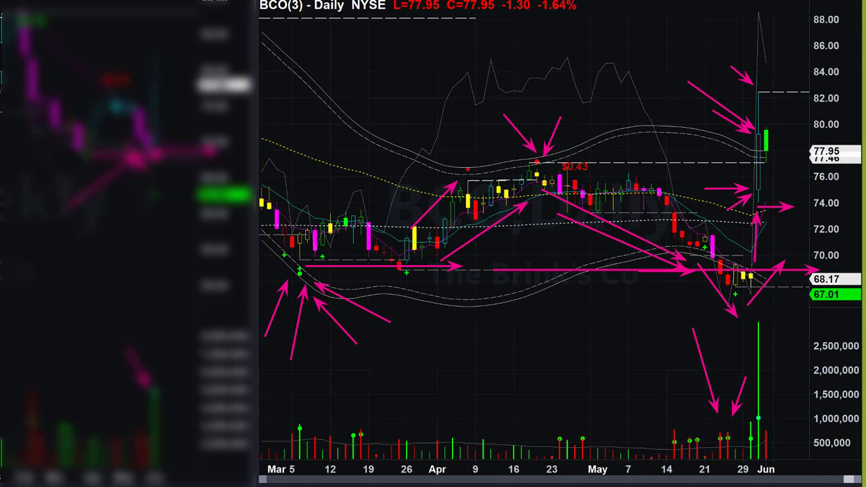
{"action": "key", "text": "Escape"}
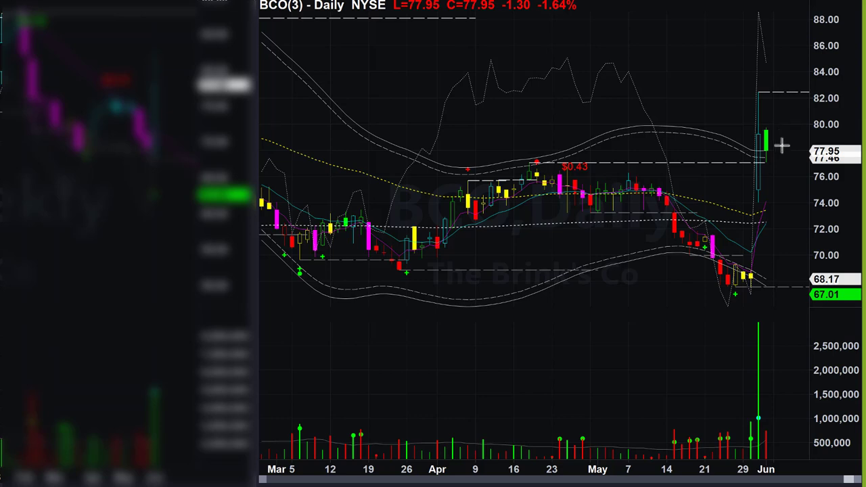
- Sketch two BCO scenarios with arrows: a pullback to about 75 with a rebound, and a sideways move breaking out to about 84
{"action": "mouse_move", "coordinate": [773, 140]}
{"action": "left_mouse_down"}
{"action": "mouse_move", "coordinate": [796, 190]}
{"action": "mouse_move", "coordinate": [819, 126]}
{"action": "left_mouse_up"}
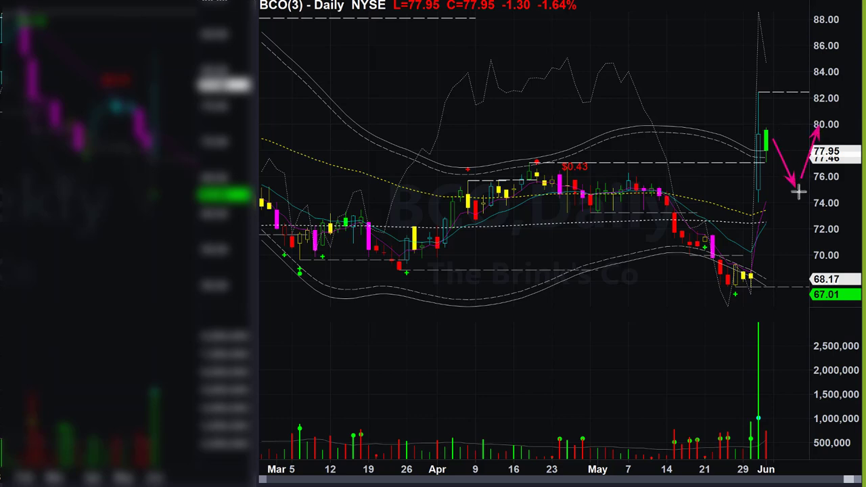
{"action": "left_click_drag", "start_coordinate": [783, 195], "coordinate": [832, 195]}
{"action": "key", "text": "Escape"}
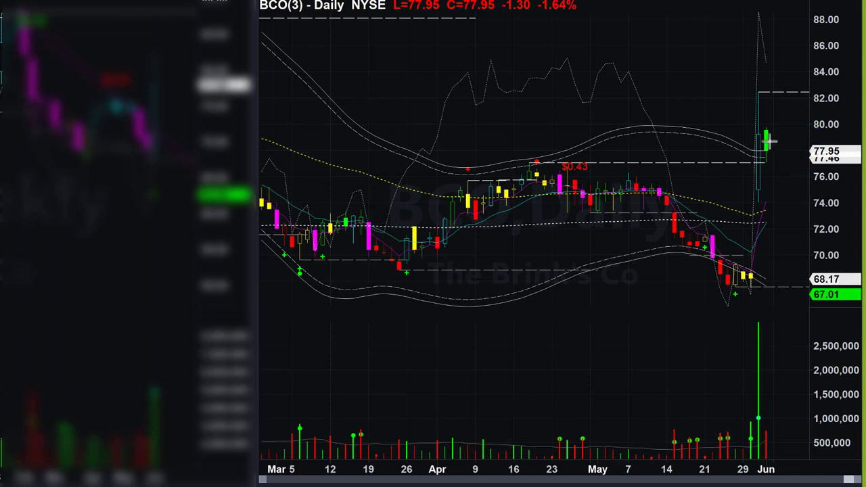
{"action": "mouse_move", "coordinate": [771, 140]}
{"action": "left_mouse_down"}
{"action": "mouse_move", "coordinate": [806, 139]}
{"action": "mouse_move", "coordinate": [826, 68]}
{"action": "left_mouse_up"}
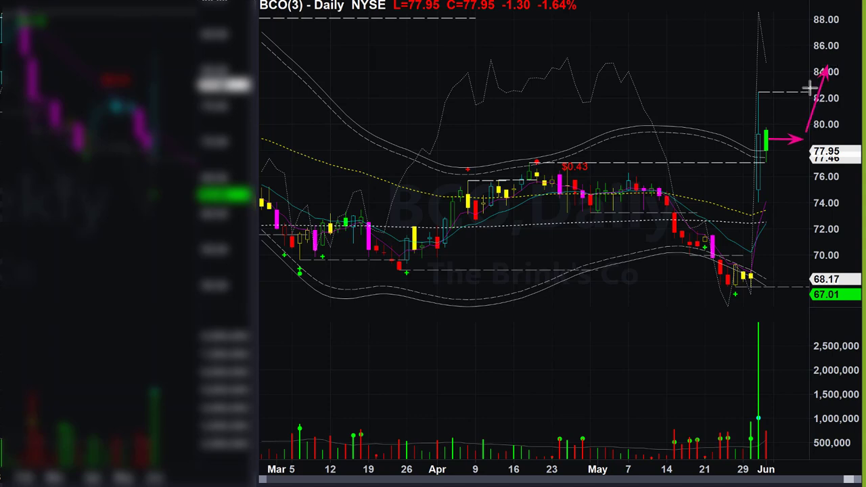
{"action": "left_click_drag", "start_coordinate": [779, 91], "coordinate": [817, 89]}
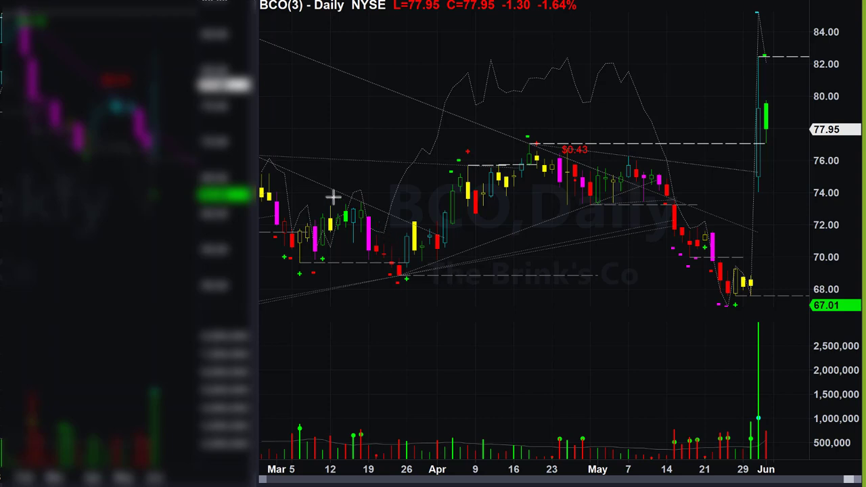
- Trace the descending trendlines along the March to May highs with arrows on the BCO daily chart
{"action": "left_click", "coordinate": [277, 163]}
{"action": "left_click_drag", "start_coordinate": [368, 214], "coordinate": [414, 226]}
{"action": "left_click_drag", "start_coordinate": [370, 157], "coordinate": [531, 162]}
{"action": "mouse_move", "coordinate": [499, 133]}
{"action": "left_mouse_down"}
{"action": "mouse_move", "coordinate": [598, 190]}
{"action": "mouse_move", "coordinate": [697, 216]}
{"action": "left_mouse_up"}
{"action": "left_click_drag", "start_coordinate": [762, 244], "coordinate": [762, 240]}
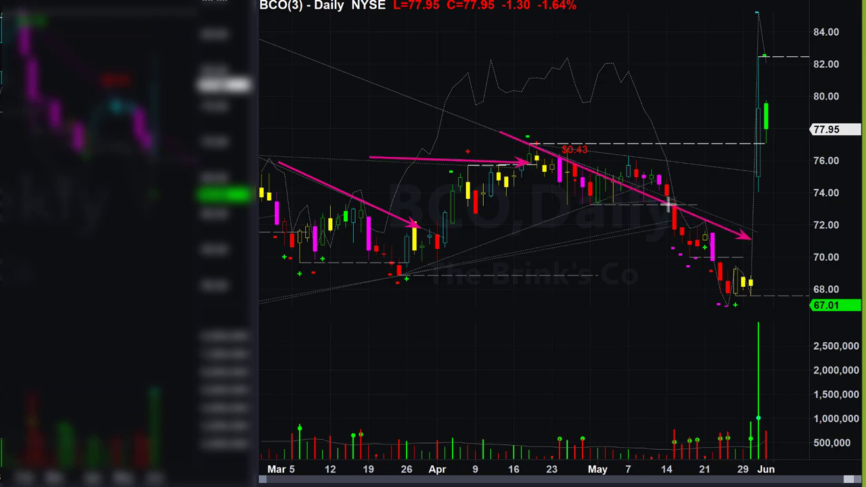
{"action": "mouse_move", "coordinate": [581, 152]}
{"action": "left_mouse_down"}
{"action": "mouse_move", "coordinate": [661, 174]}
{"action": "mouse_move", "coordinate": [744, 178]}
{"action": "left_mouse_up"}
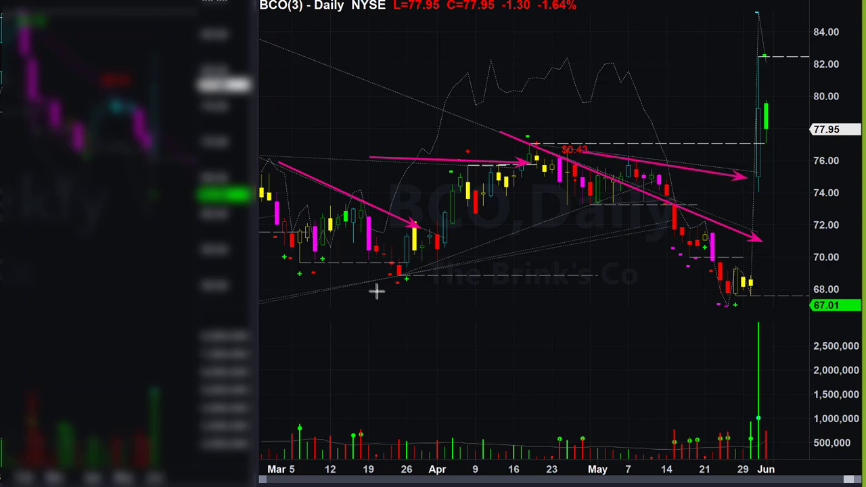
- Draw arrows beneath the BCO daily lows from March to May and trace the rise from the late-May low to about 74
{"action": "mouse_move", "coordinate": [304, 248]}
{"action": "left_mouse_down"}
{"action": "mouse_move", "coordinate": [425, 295]}
{"action": "mouse_move", "coordinate": [415, 289]}
{"action": "mouse_move", "coordinate": [665, 287]}
{"action": "left_mouse_up"}
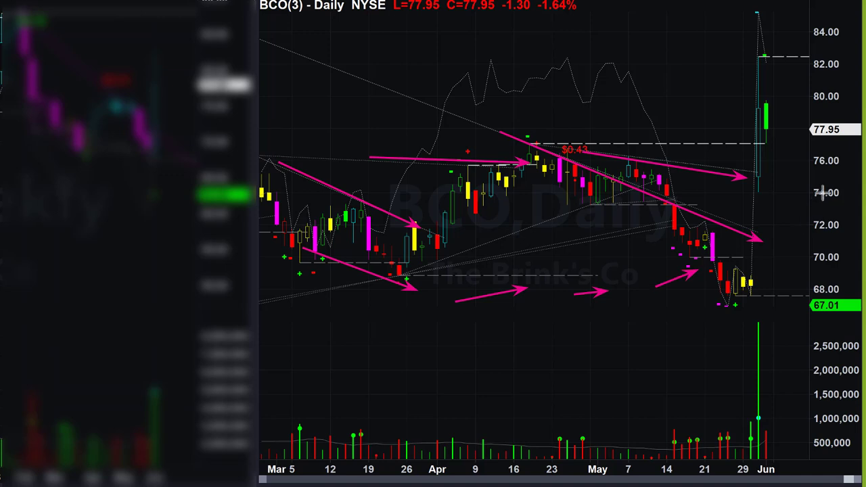
{"action": "left_click_drag", "start_coordinate": [724, 291], "coordinate": [819, 193]}
- Retrace the descending BCO trendlines with arrows and mark the latest breakout bar on the daily and weekly charts
{"action": "left_click_drag", "start_coordinate": [371, 202], "coordinate": [444, 231]}
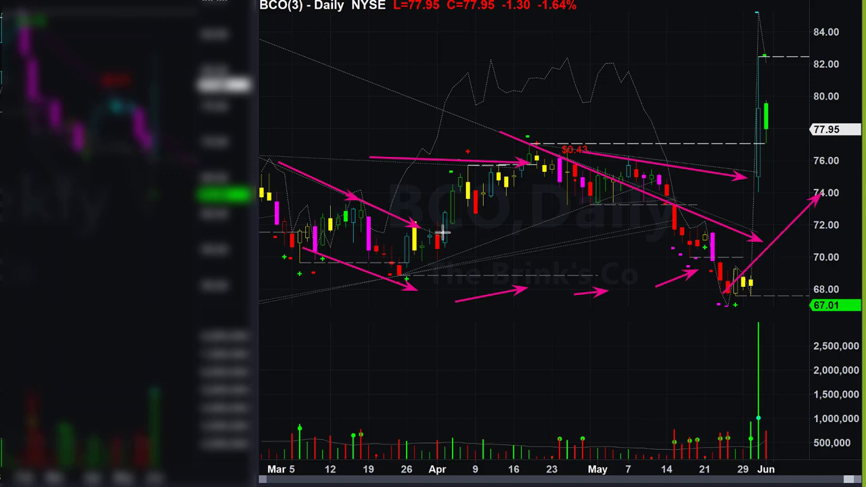
{"action": "left_click_drag", "start_coordinate": [423, 156], "coordinate": [695, 201]}
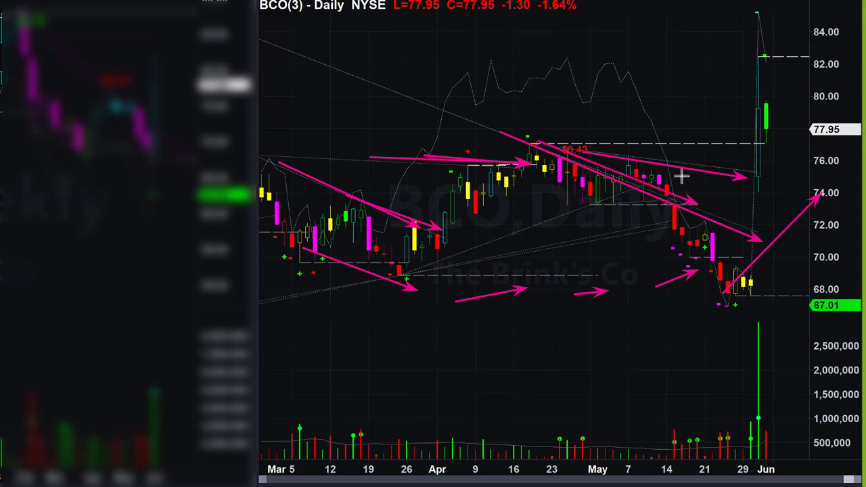
{"action": "left_click_drag", "start_coordinate": [574, 177], "coordinate": [724, 177]}
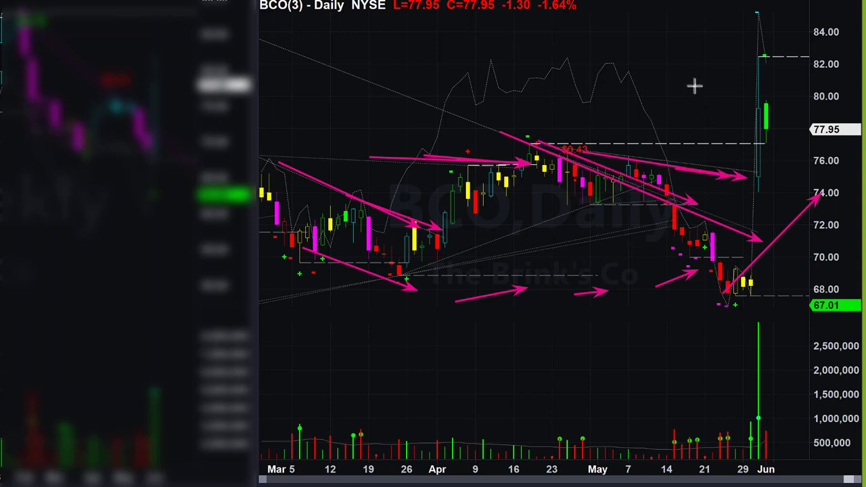
{"action": "left_click_drag", "start_coordinate": [694, 85], "coordinate": [731, 131]}
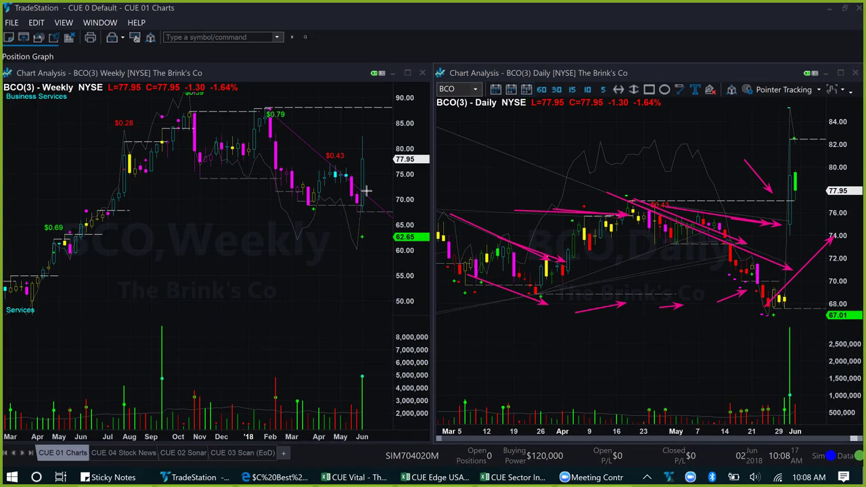
{"action": "left_click_drag", "start_coordinate": [368, 188], "coordinate": [391, 206]}
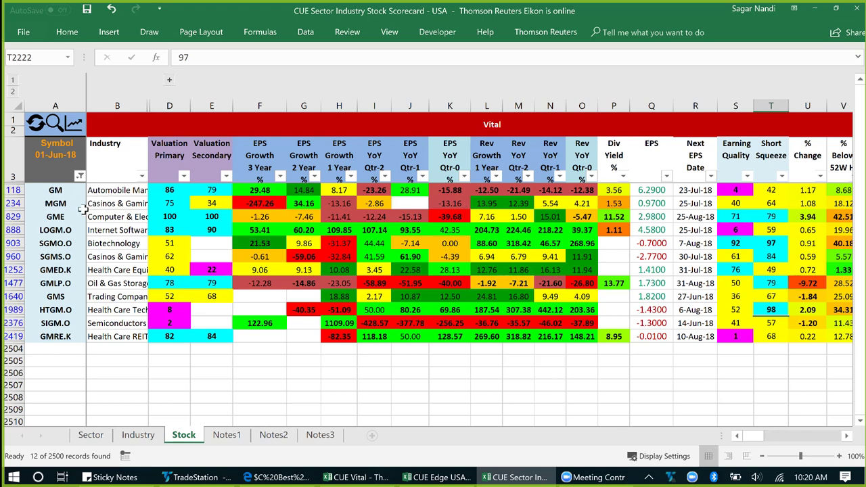
- Show GM's automobile manufacturer peers in the Scorecard's Stock sheet and switch to the GM charts in TradeStation
{"action": "left_click", "coordinate": [62, 193]}
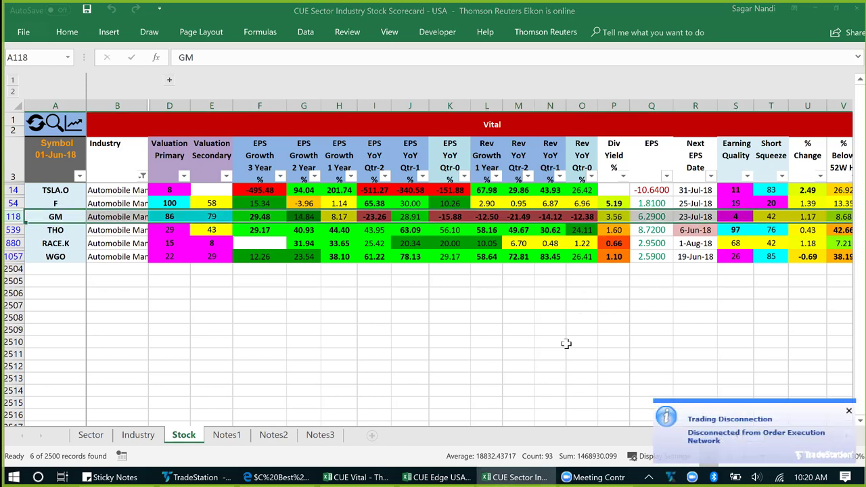
{"action": "key", "text": "alt+Tab"}
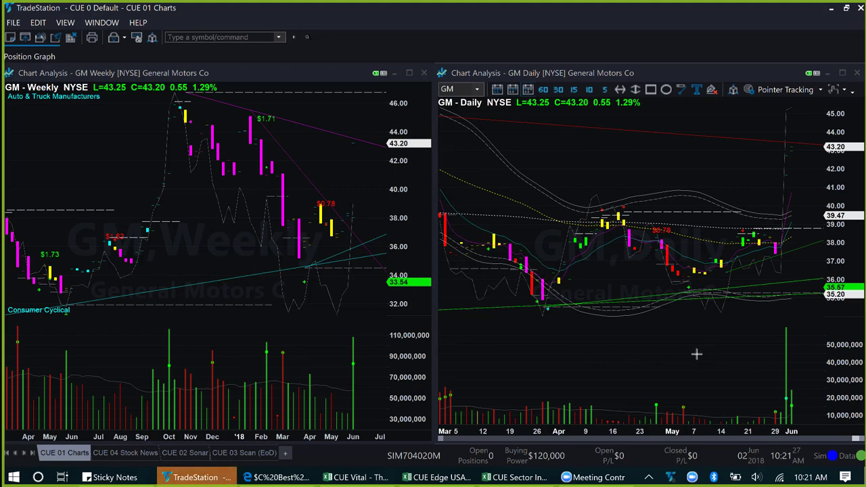
- Mark GM's daily resistance levels at about 39.1 and 39.6 with horizontal arrows
{"action": "left_click_drag", "start_coordinate": [561, 221], "coordinate": [822, 229]}
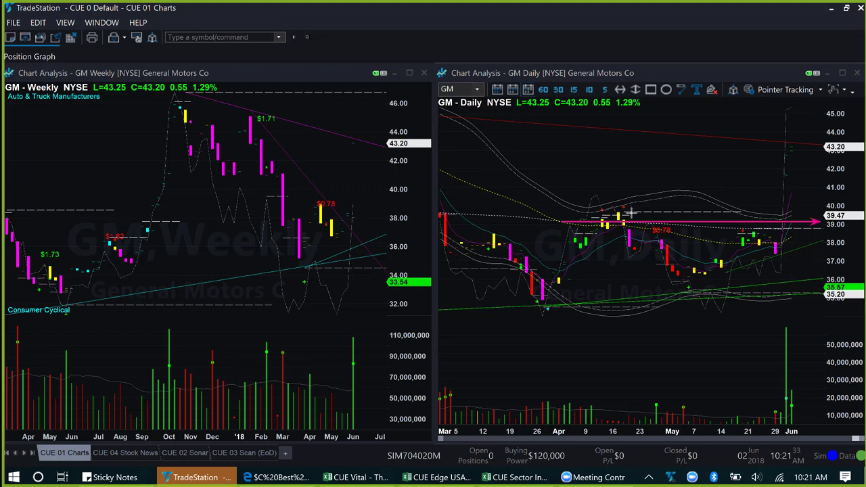
{"action": "left_click_drag", "start_coordinate": [632, 213], "coordinate": [855, 215]}
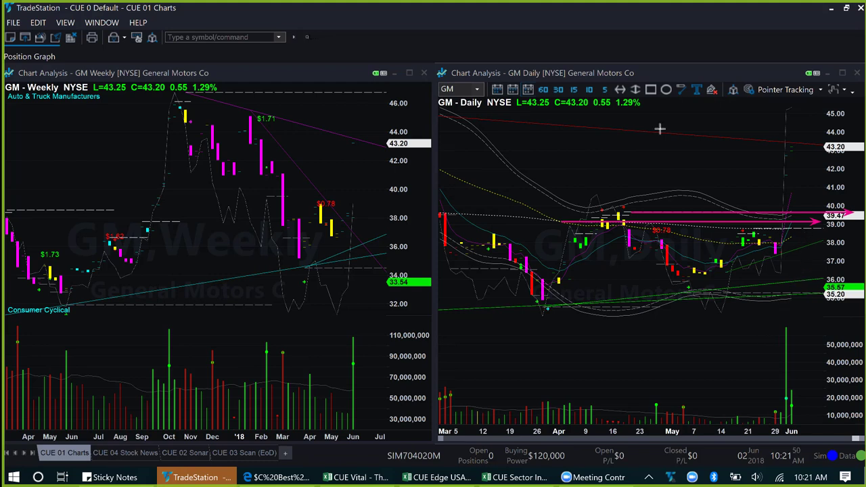
- Trace GM's descending trendlines toward 43.20 with arrows on the daily and weekly charts and clear the annotations
{"action": "left_click_drag", "start_coordinate": [660, 128], "coordinate": [825, 144]}
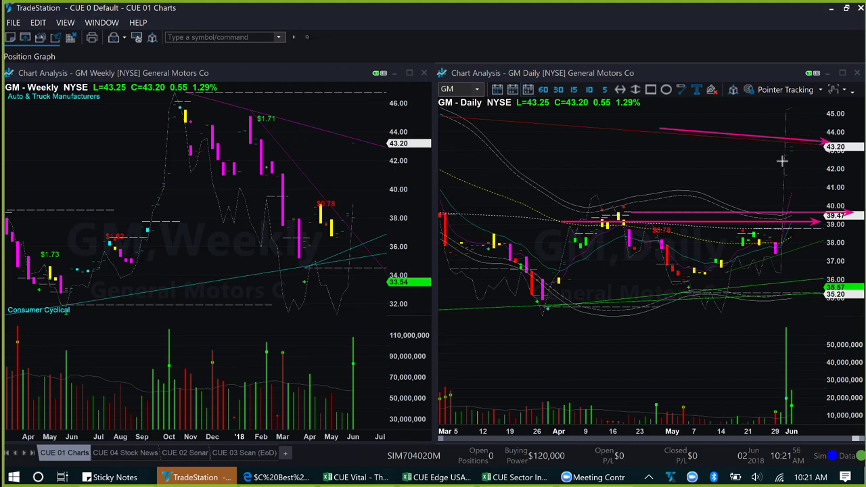
{"action": "left_click_drag", "start_coordinate": [314, 124], "coordinate": [399, 149]}
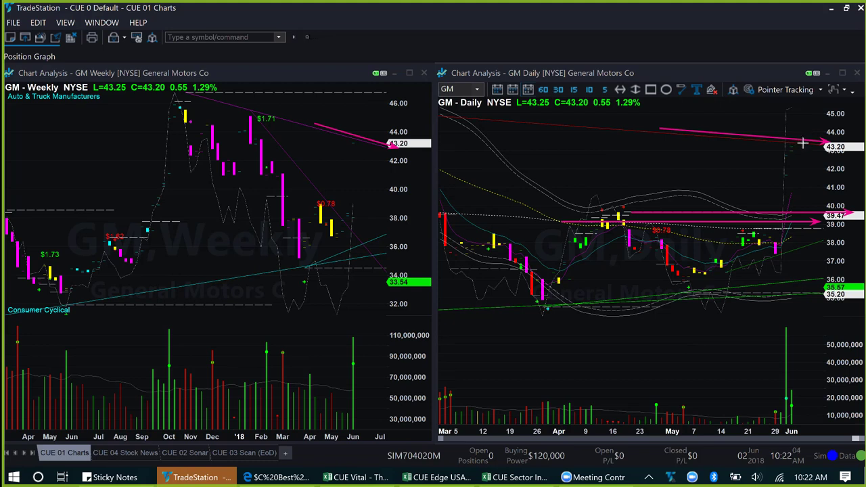
{"action": "left_click_drag", "start_coordinate": [798, 150], "coordinate": [842, 159]}
{"action": "key", "text": "Escape"}
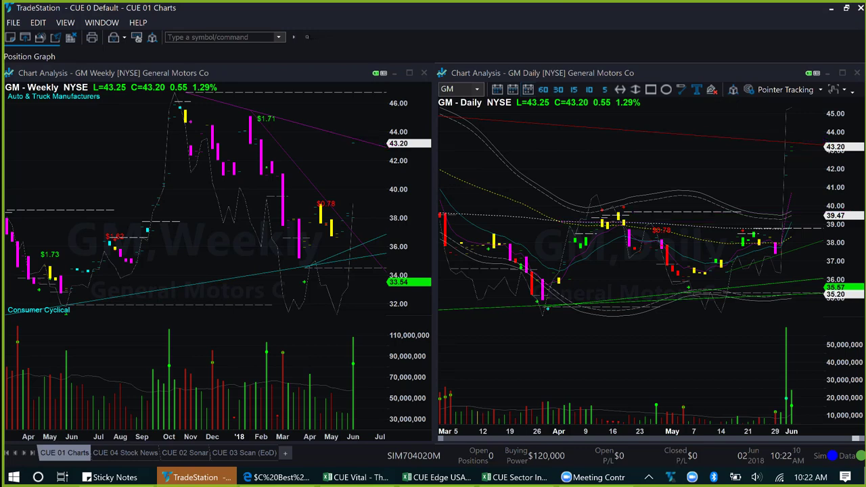
- Show the Worst Performing Industries chart in the browser and NWL's Housewares & Specialties peers in the Scorecard's Stock sheet
{"action": "key", "text": "alt+Tab"}
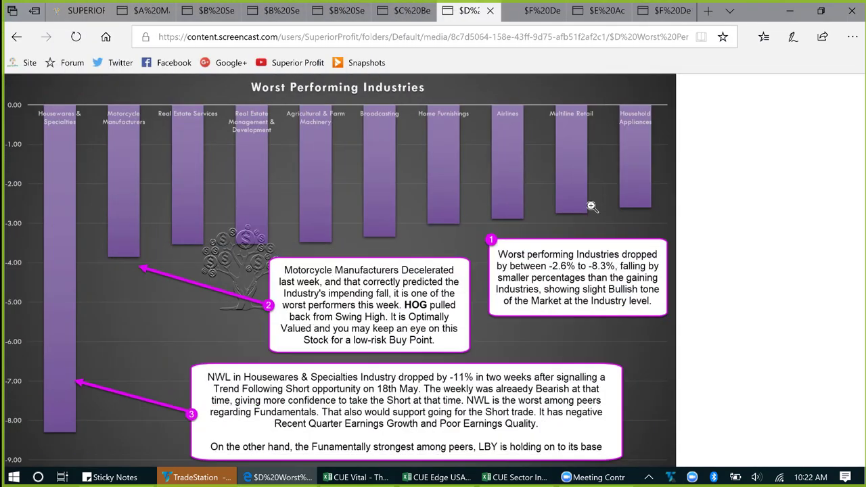
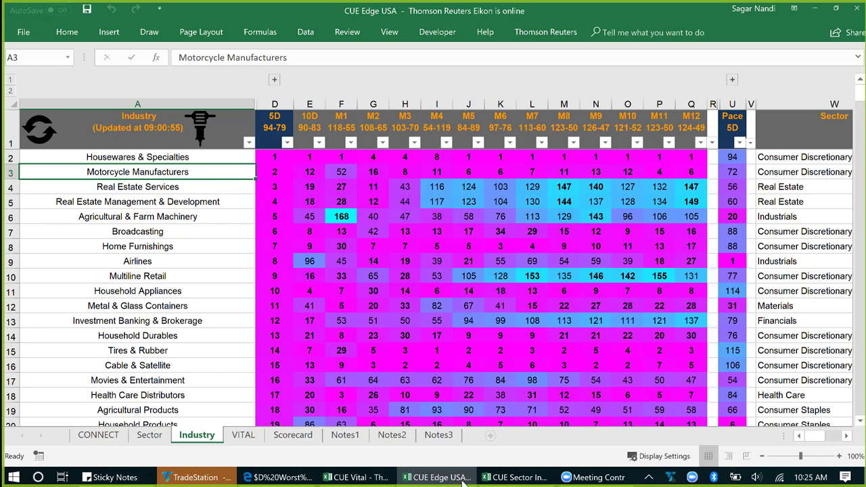
{"action": "left_click", "coordinate": [490, 480]}
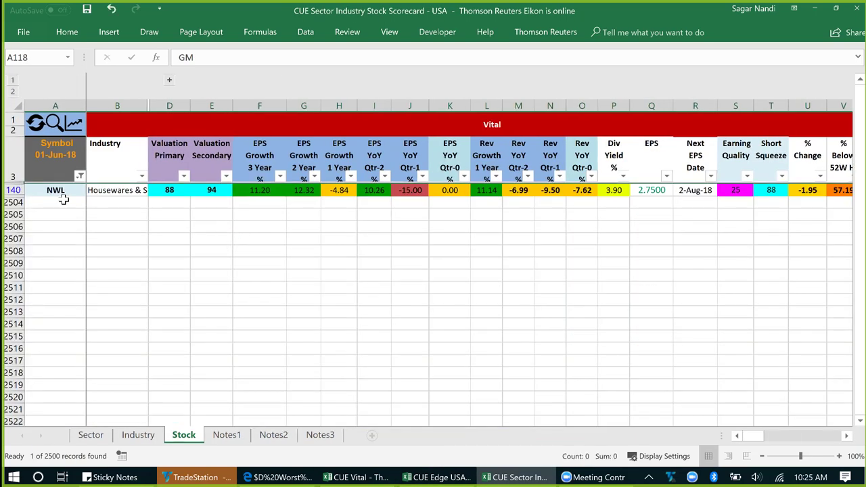
{"action": "left_click", "coordinate": [78, 192]}
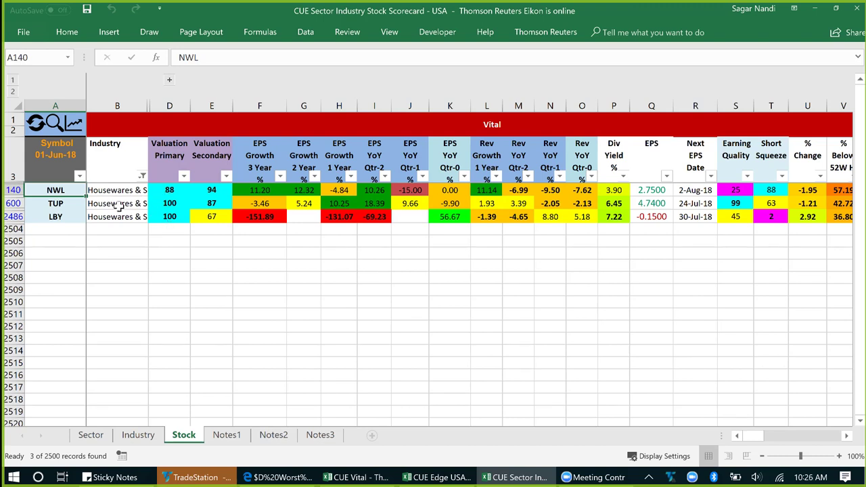
- Compare the peers' primary valuations and examine LBY's valuation, EPS growth and dividend yield
{"action": "left_click_drag", "start_coordinate": [116, 194], "coordinate": [116, 216]}
{"action": "left_click_drag", "start_coordinate": [166, 191], "coordinate": [167, 217]}
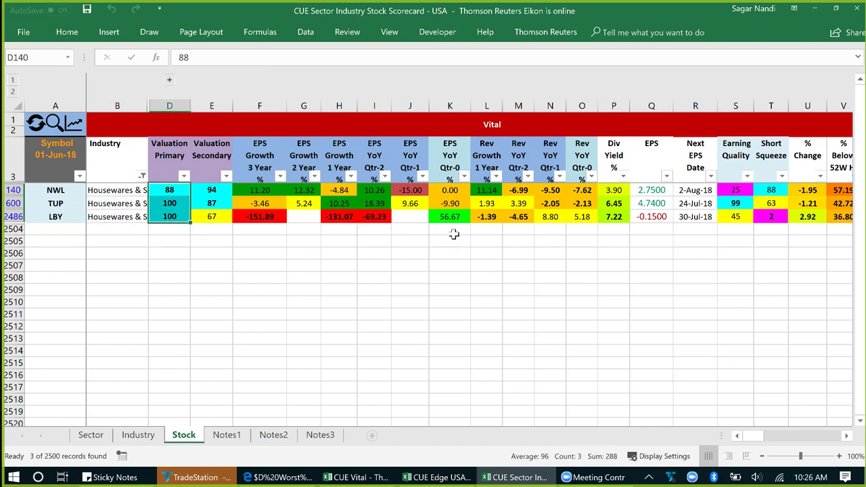
{"action": "left_click", "coordinate": [452, 216]}
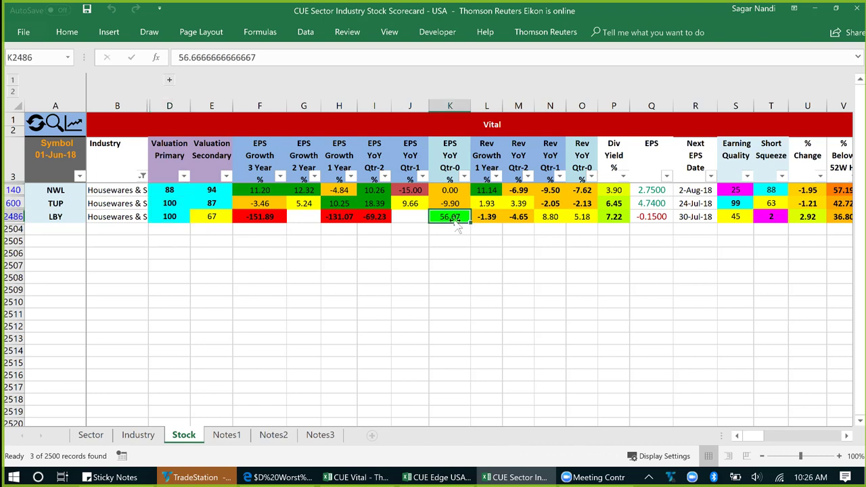
{"action": "left_click", "coordinate": [169, 216], "text": "shift"}
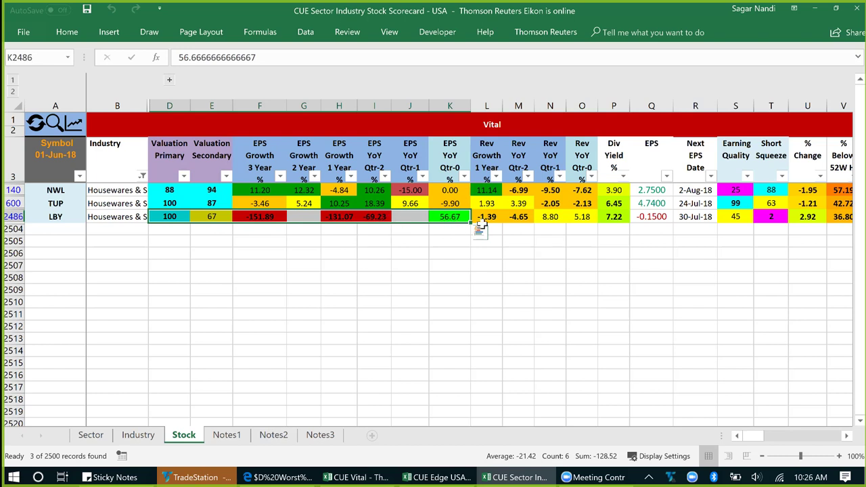
{"action": "left_click", "coordinate": [616, 219]}
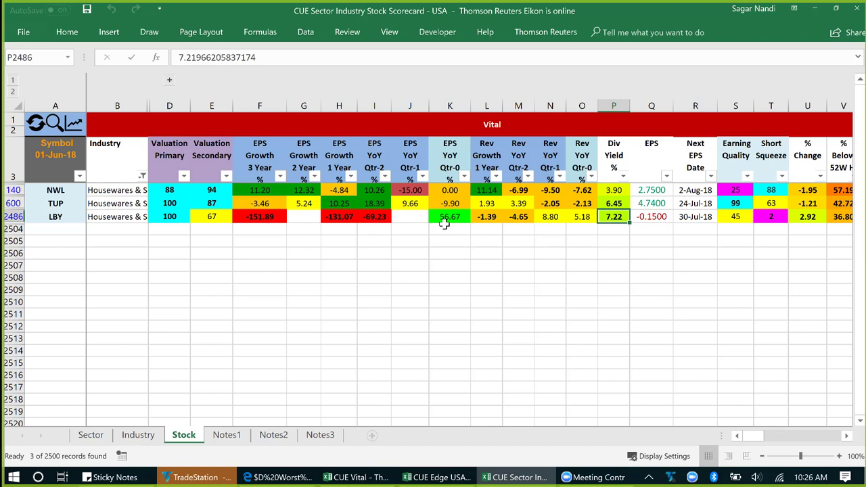
- Examine NWL's latest-quarter EPS growth and dividend yield, and compare its earning quality with that of TUP and LBY
{"action": "left_click", "coordinate": [449, 190]}
{"action": "left_click", "coordinate": [614, 194]}
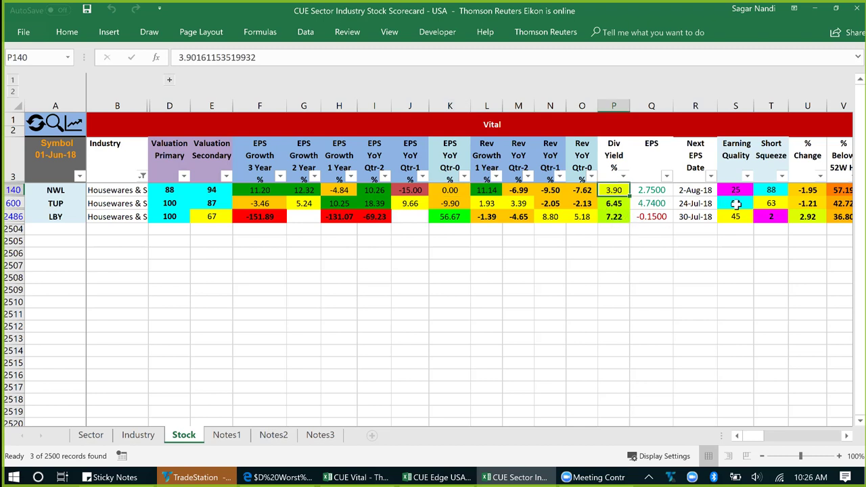
{"action": "left_click", "coordinate": [737, 191]}
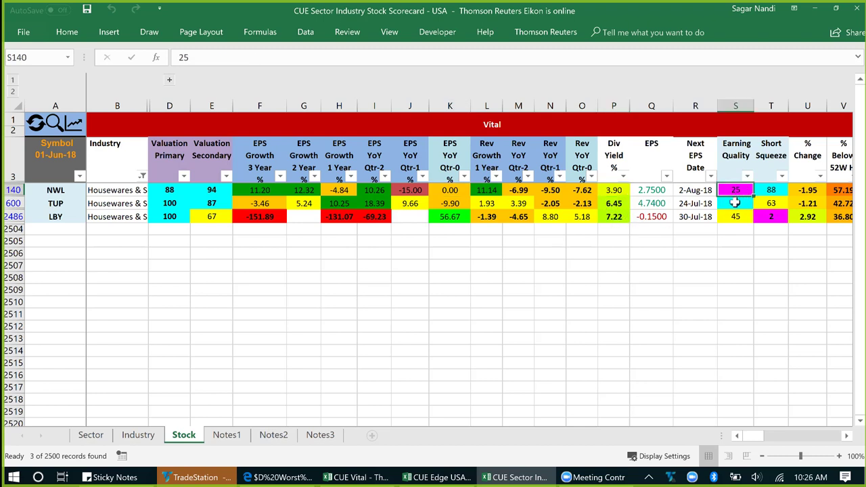
{"action": "left_click_drag", "start_coordinate": [735, 203], "coordinate": [734, 216]}
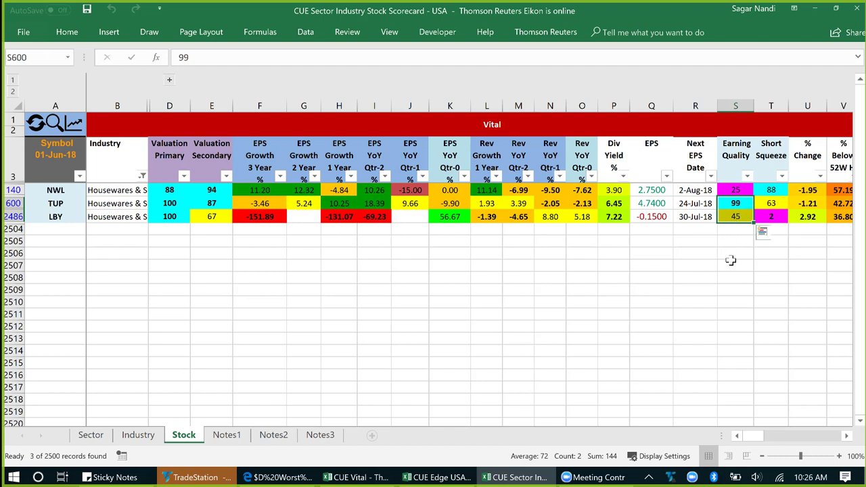
{"action": "left_click", "coordinate": [694, 241]}
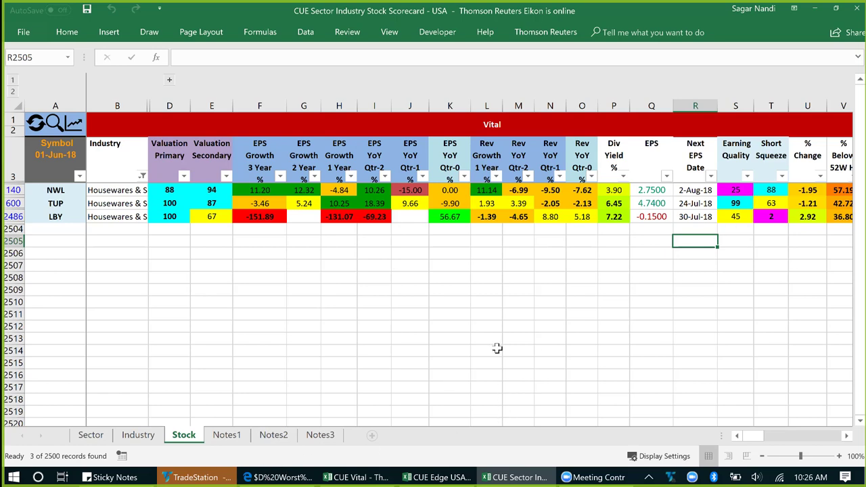
- Switch to the NWL charts in TradeStation and trace the weekly downtrend and the daily April rise and May decline with arrows
{"action": "left_click", "coordinate": [195, 477]}
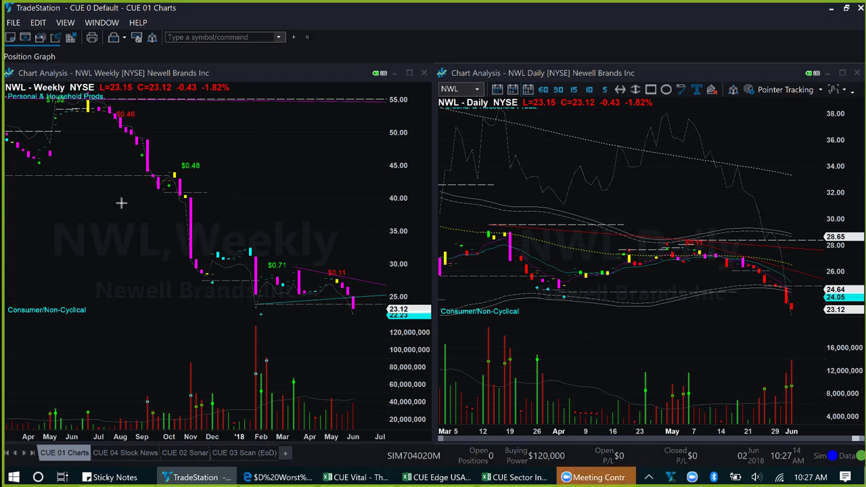
{"action": "left_click", "coordinate": [102, 192]}
{"action": "left_click_drag", "start_coordinate": [181, 257], "coordinate": [272, 328]}
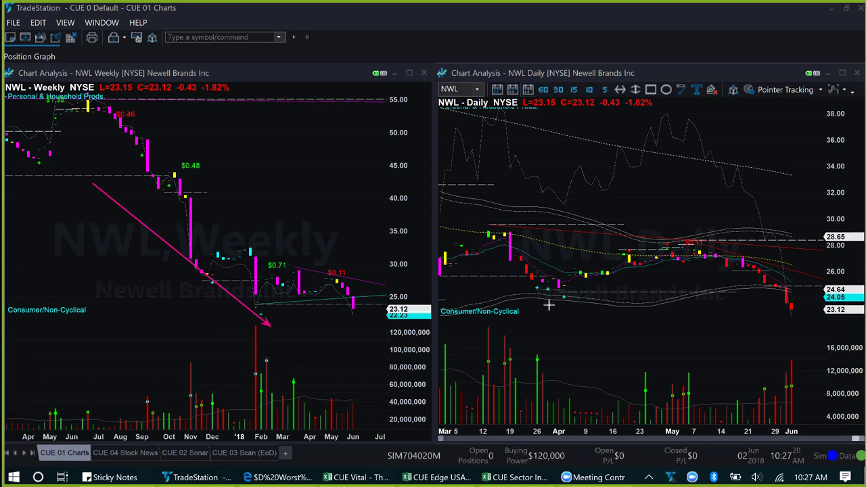
{"action": "mouse_move", "coordinate": [580, 298]}
{"action": "left_mouse_down"}
{"action": "mouse_move", "coordinate": [685, 259]}
{"action": "mouse_move", "coordinate": [772, 260]}
{"action": "left_mouse_up"}
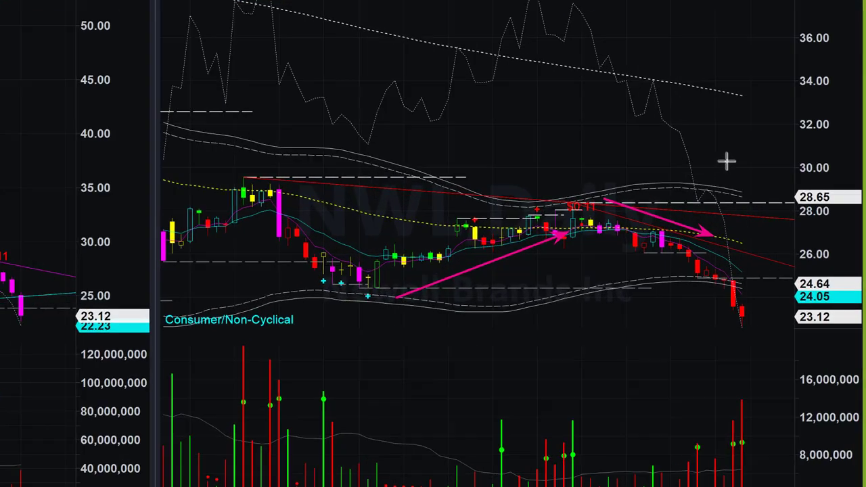
- Trace NWL's mid-May daily swings with short arrows and point out the magenta bar near the descending trendline at about 27
{"action": "left_click_drag", "start_coordinate": [726, 161], "coordinate": [669, 228]}
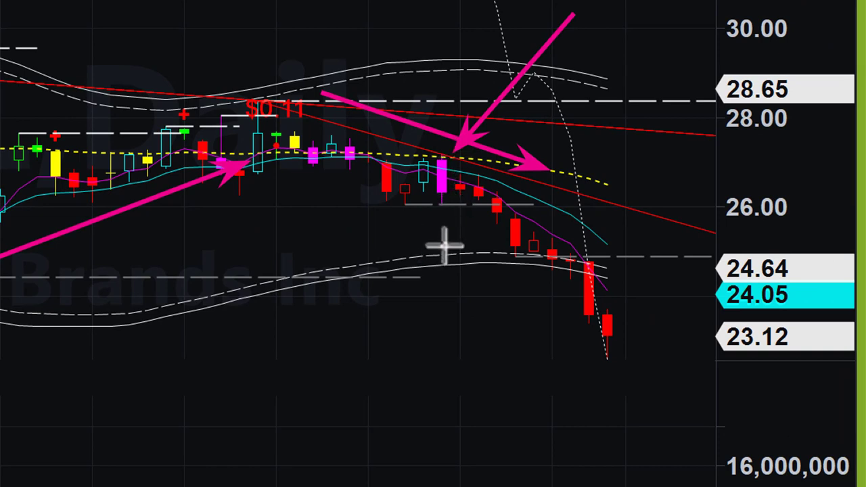
{"action": "left_click_drag", "start_coordinate": [289, 177], "coordinate": [330, 183]}
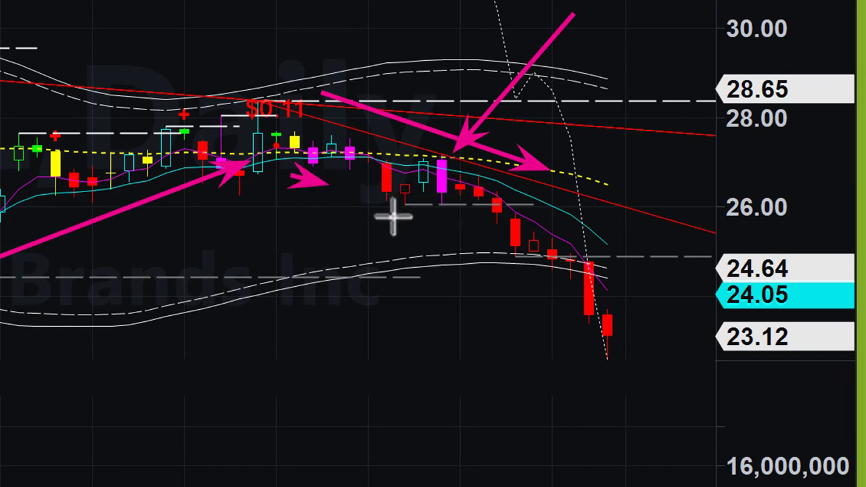
{"action": "left_click_drag", "start_coordinate": [392, 217], "coordinate": [391, 215]}
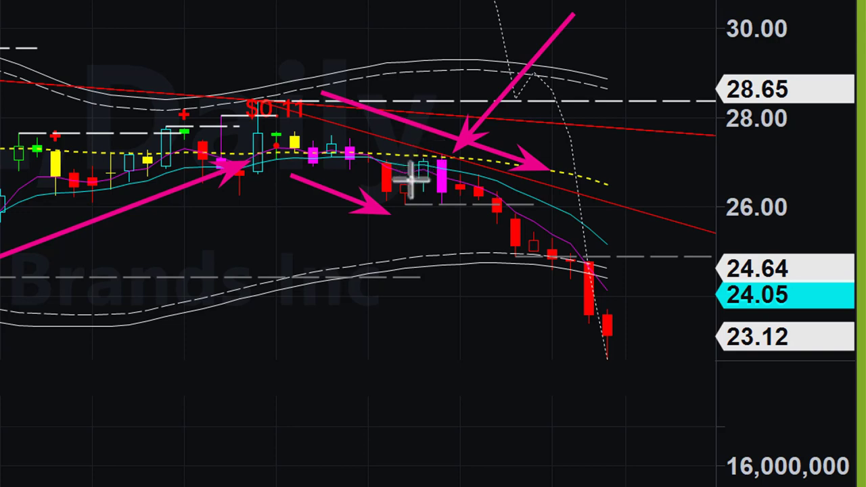
{"action": "mouse_move", "coordinate": [413, 178]}
{"action": "left_mouse_down"}
{"action": "mouse_move", "coordinate": [433, 140]}
{"action": "mouse_move", "coordinate": [488, 197]}
{"action": "left_mouse_up"}
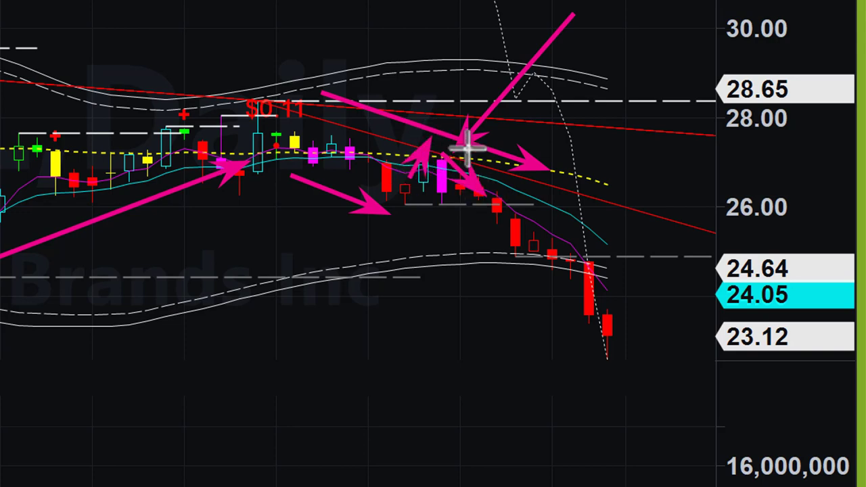
{"action": "left_click_drag", "start_coordinate": [458, 142], "coordinate": [528, 171]}
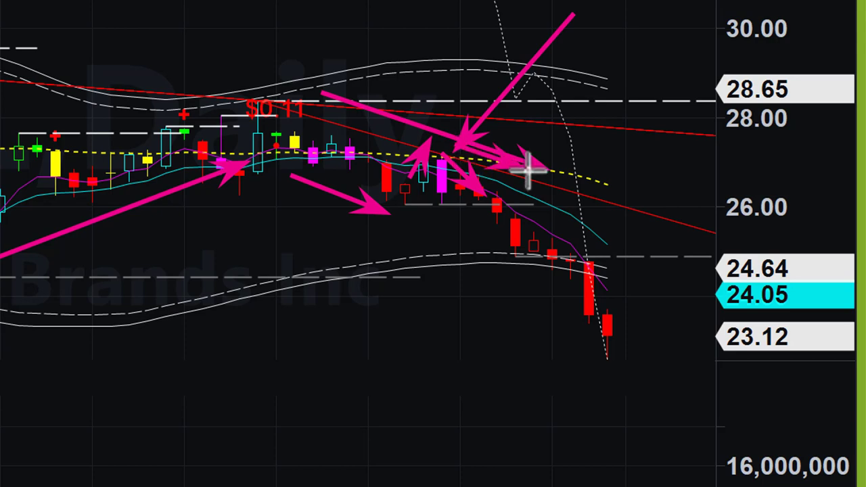
{"action": "mouse_move", "coordinate": [481, 63]}
{"action": "left_mouse_down"}
{"action": "mouse_move", "coordinate": [465, 145]}
{"action": "mouse_move", "coordinate": [444, 151]}
{"action": "left_mouse_up"}
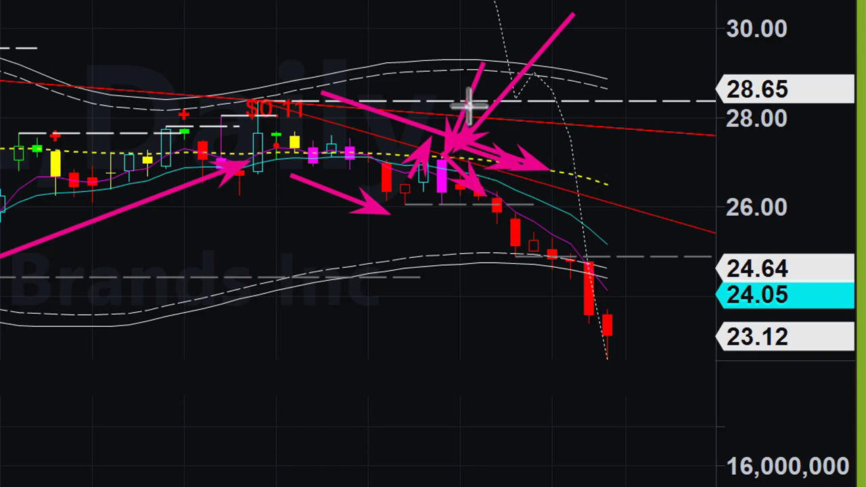
{"action": "left_click_drag", "start_coordinate": [406, 23], "coordinate": [452, 155]}
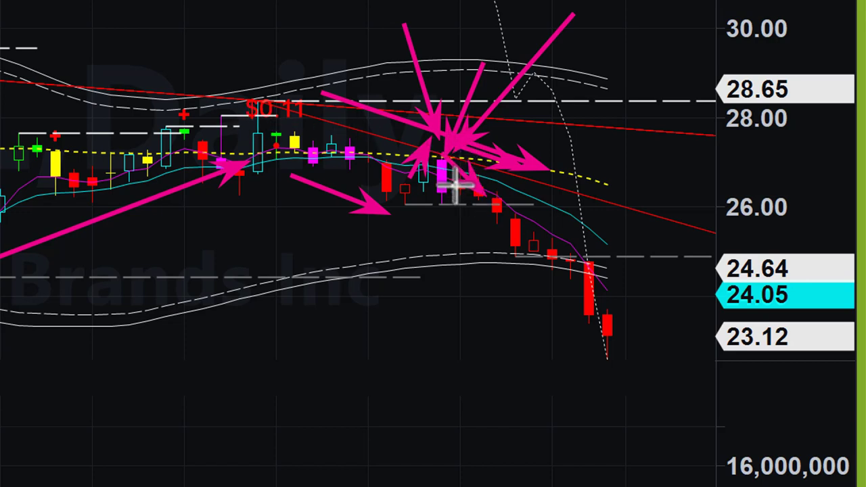
- Mark NWL's daily levels at about 27.3, 26.3 and 24.9 with horizontal arrows, trace the final drop and clear the annotations
{"action": "left_click", "coordinate": [680, 149]}
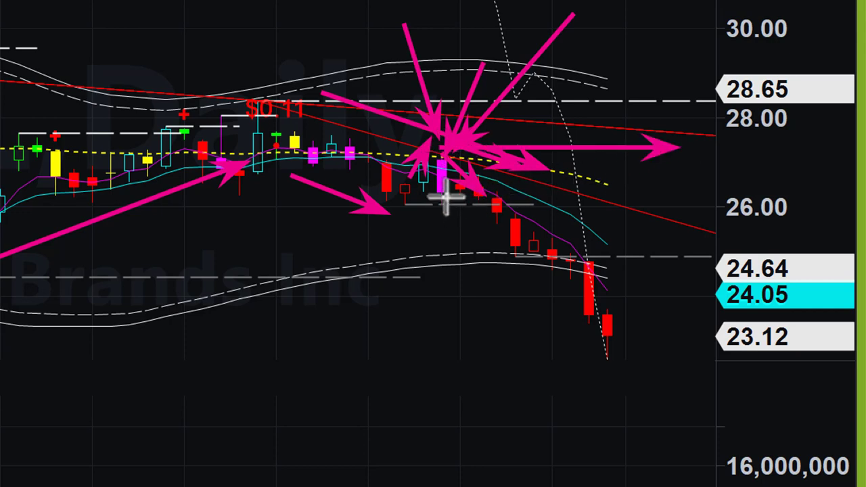
{"action": "left_click_drag", "start_coordinate": [445, 198], "coordinate": [704, 195]}
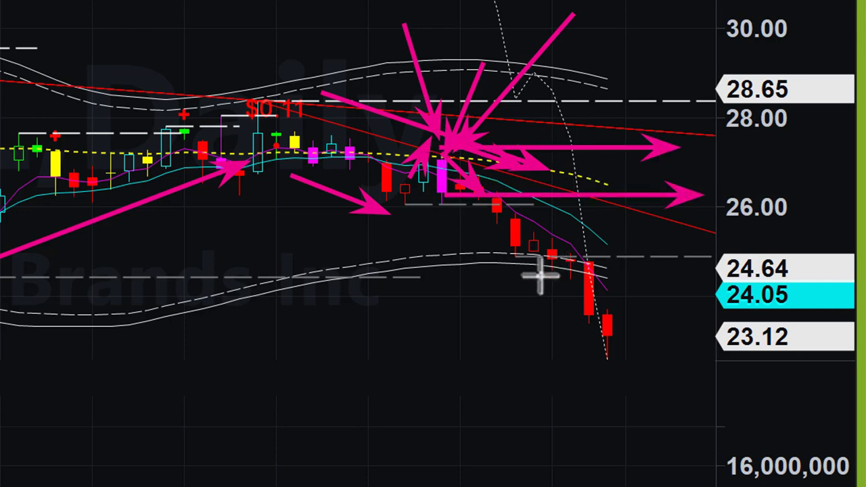
{"action": "left_click_drag", "start_coordinate": [424, 257], "coordinate": [628, 258]}
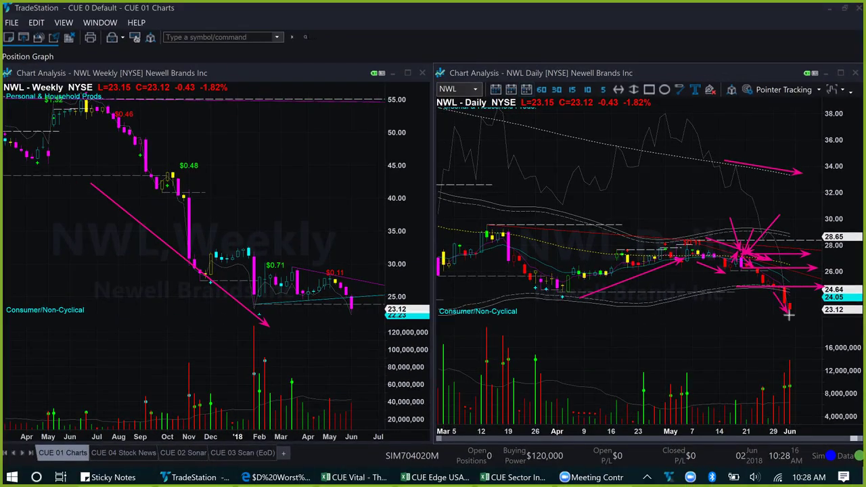
{"action": "left_click_drag", "start_coordinate": [799, 325], "coordinate": [806, 332]}
{"action": "key", "text": "Escape"}
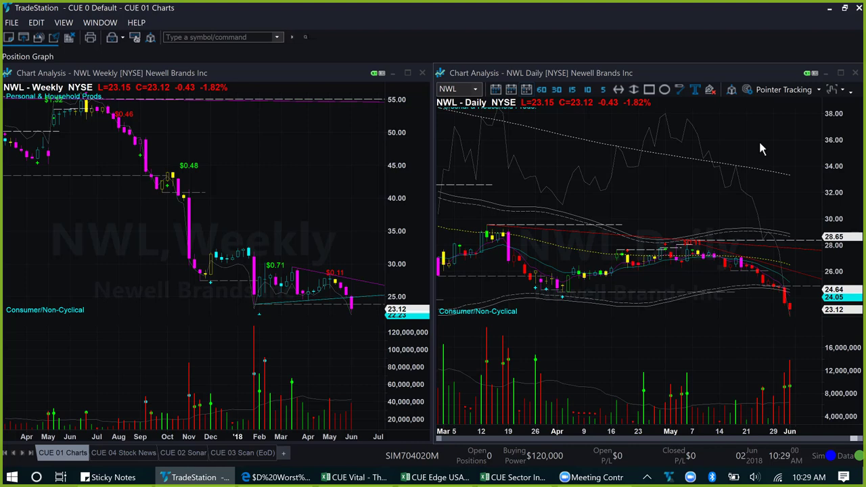
- Switch to the LBY charts and underline the weekly base with a horizontal arrow at about 5.6
{"action": "key", "text": "Down"}
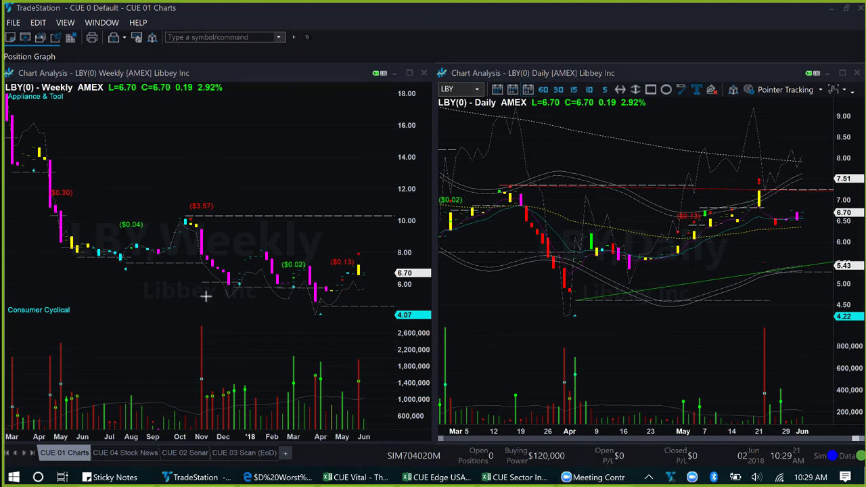
{"action": "left_click_drag", "start_coordinate": [199, 291], "coordinate": [380, 291]}
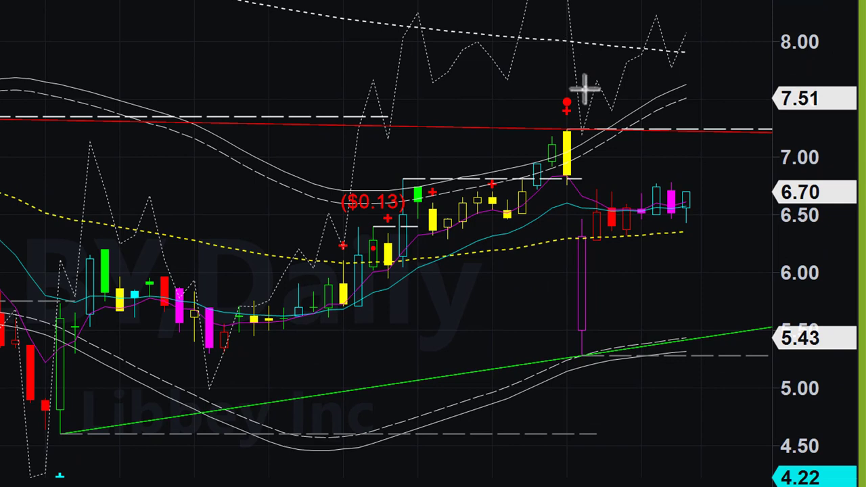
- Mark LBY's late-May daily high and the following drop with arrows, and draw horizontal arrows at about 6.8 and 5.5
{"action": "left_click_drag", "start_coordinate": [504, 0], "coordinate": [572, 85]}
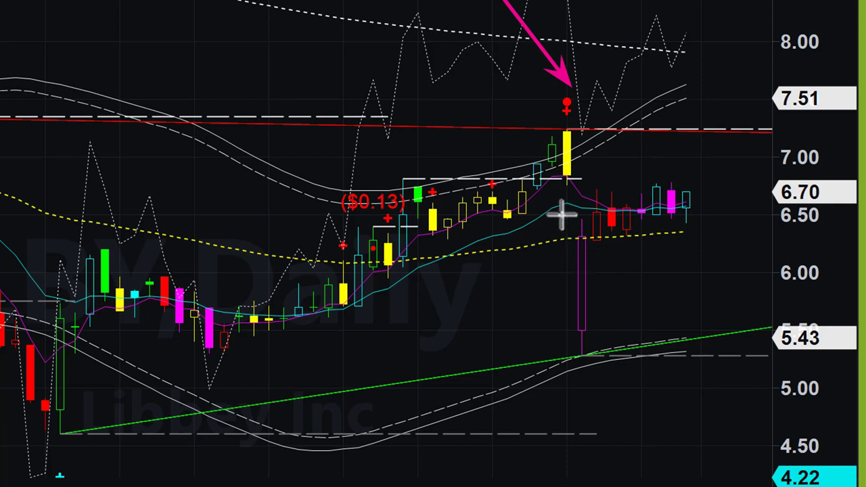
{"action": "left_click_drag", "start_coordinate": [560, 195], "coordinate": [568, 274]}
{"action": "left_click_drag", "start_coordinate": [569, 364], "coordinate": [570, 381]}
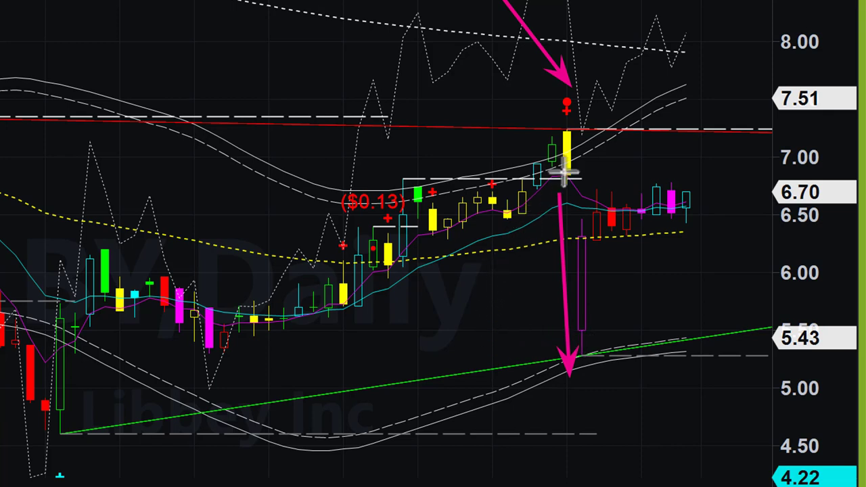
{"action": "left_click_drag", "start_coordinate": [565, 177], "coordinate": [707, 177]}
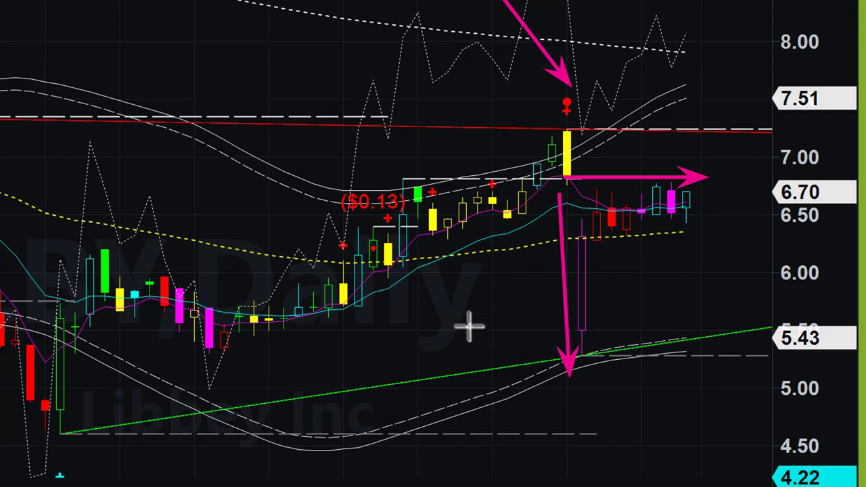
{"action": "left_click_drag", "start_coordinate": [469, 326], "coordinate": [691, 308]}
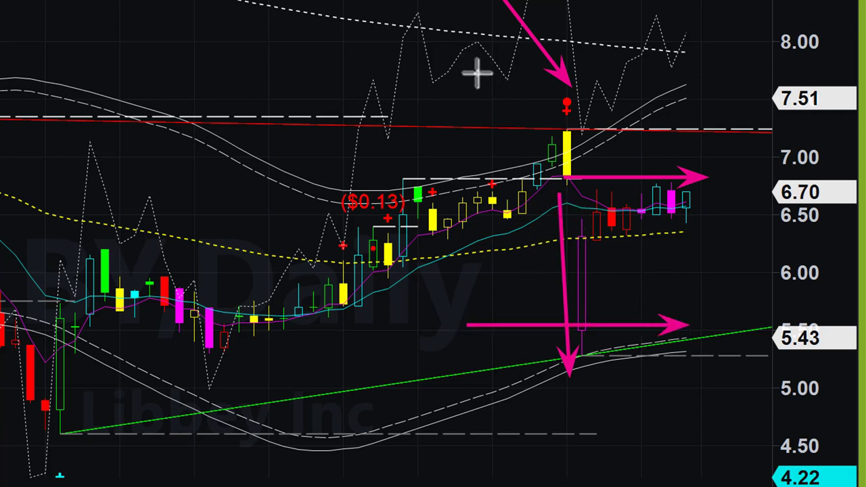
- Point out LBY's late-May reversal marker and magenta daily bar with arrows, and draw horizontal arrows at about 5.7 and 5.15
{"action": "left_click_drag", "start_coordinate": [472, 71], "coordinate": [545, 98]}
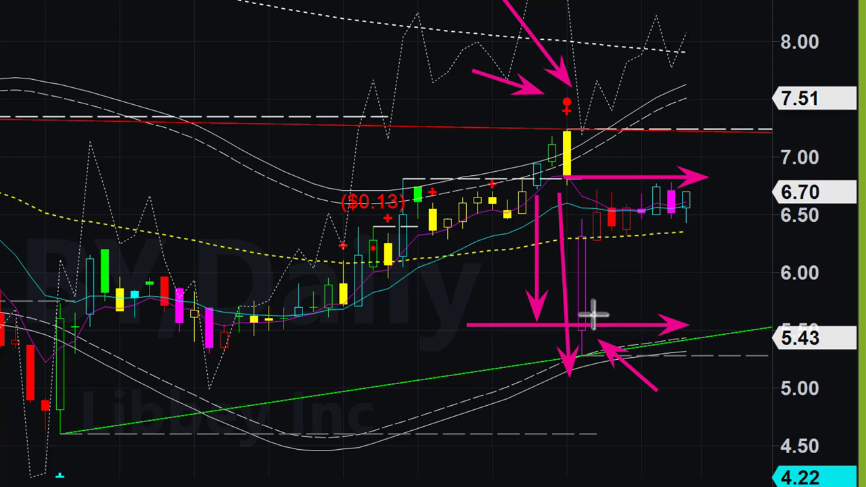
{"action": "left_click_drag", "start_coordinate": [587, 309], "coordinate": [789, 308]}
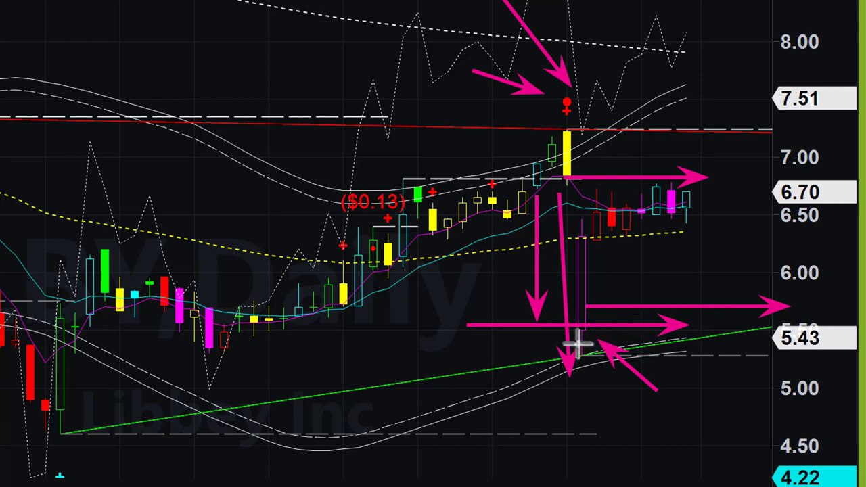
{"action": "left_click_drag", "start_coordinate": [582, 371], "coordinate": [771, 374]}
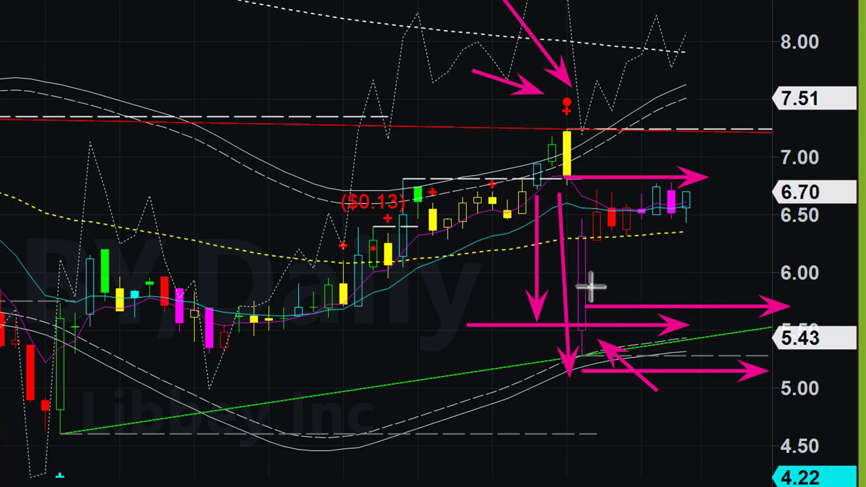
{"action": "left_click_drag", "start_coordinate": [458, 263], "coordinate": [561, 237]}
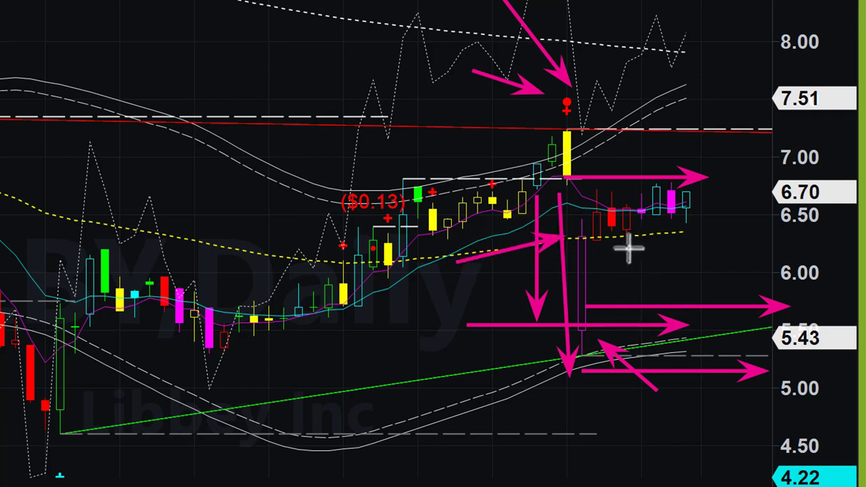
- Mark LBY's rebound, the magenta bar's low and its volume spike with arrows on the daily chart, and clear the annotations
{"action": "left_click_drag", "start_coordinate": [617, 262], "coordinate": [616, 232]}
{"action": "left_click_drag", "start_coordinate": [768, 212], "coordinate": [765, 212]}
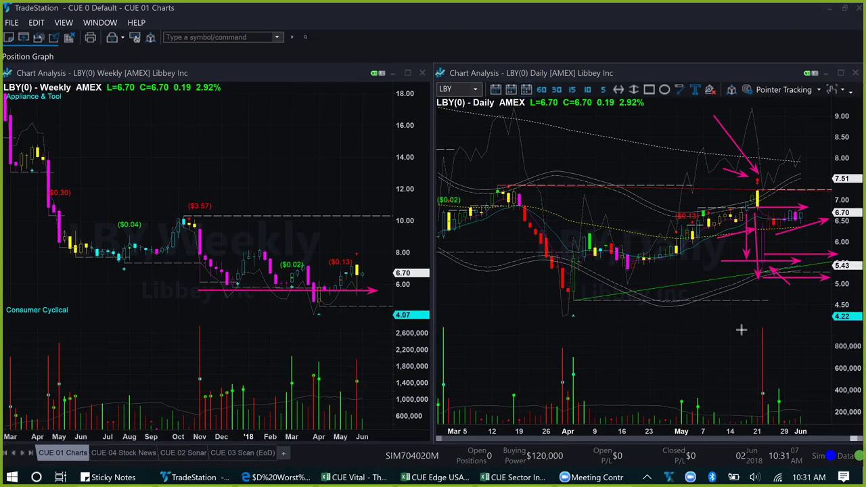
{"action": "left_click_drag", "start_coordinate": [725, 315], "coordinate": [758, 274]}
{"action": "left_click", "coordinate": [762, 369]}
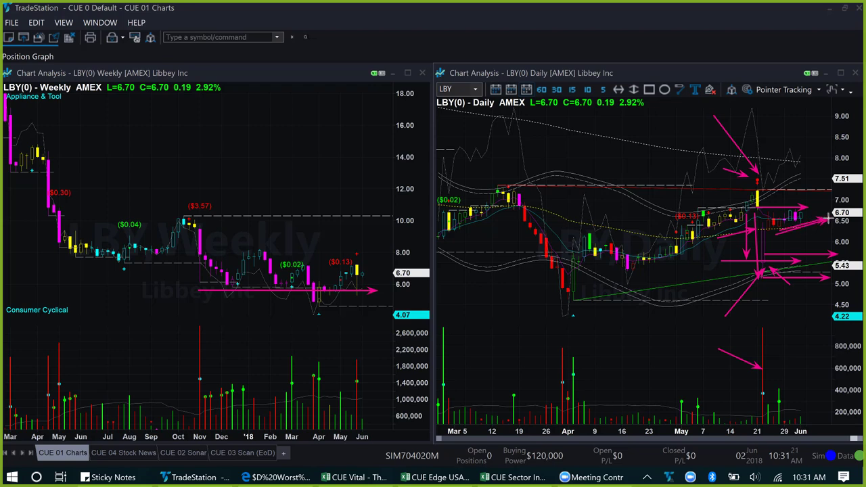
{"action": "left_click_drag", "start_coordinate": [806, 215], "coordinate": [828, 174]}
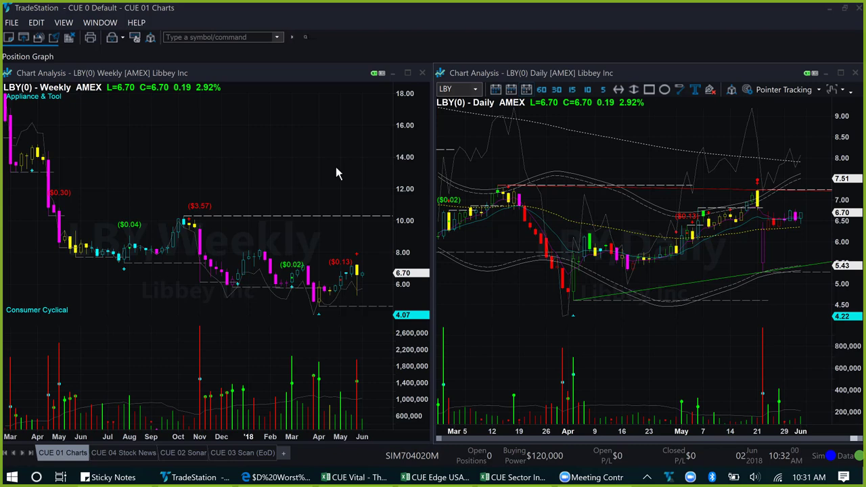
- Load the HOG symbol into the weekly and daily charts
{"action": "left_click", "coordinate": [595, 153]}
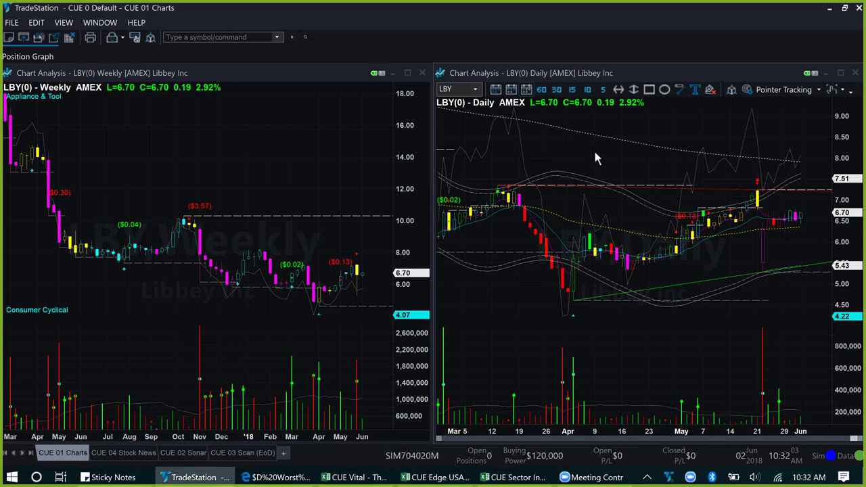
{"action": "type", "text": "HOG"}
{"action": "key", "text": "Return"}
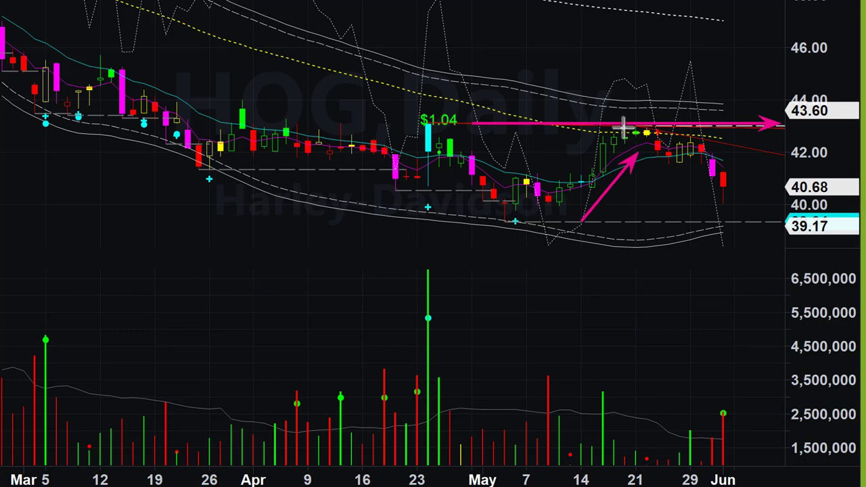
- Trace HOG's descending daily trendline from about 43 and point arrows at the latest bars and the 1 June volume bar
{"action": "left_click_drag", "start_coordinate": [623, 128], "coordinate": [783, 147]}
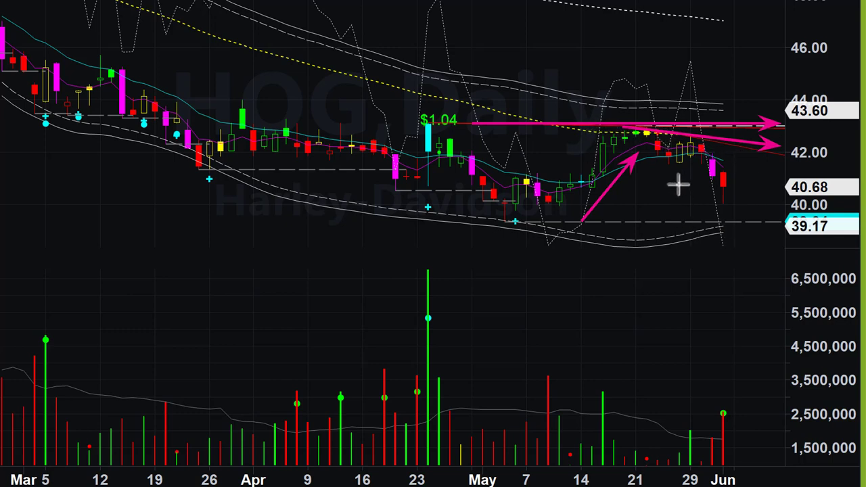
{"action": "left_click_drag", "start_coordinate": [660, 348], "coordinate": [721, 402]}
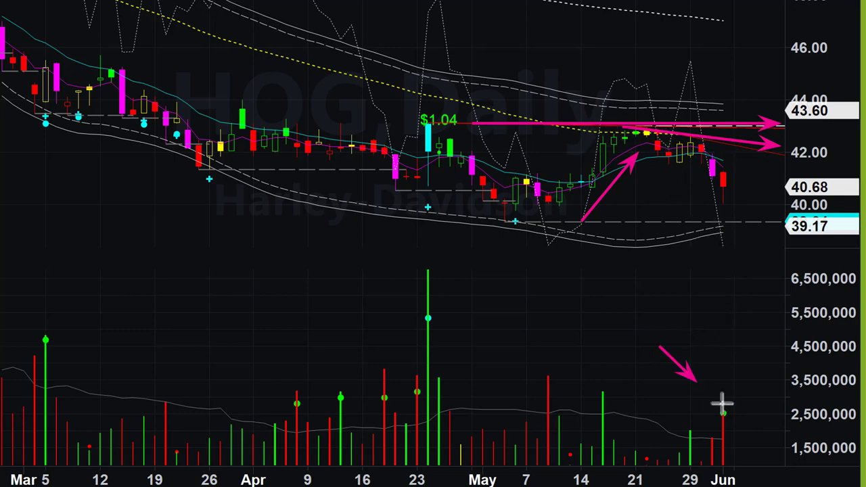
{"action": "left_click_drag", "start_coordinate": [772, 392], "coordinate": [723, 410]}
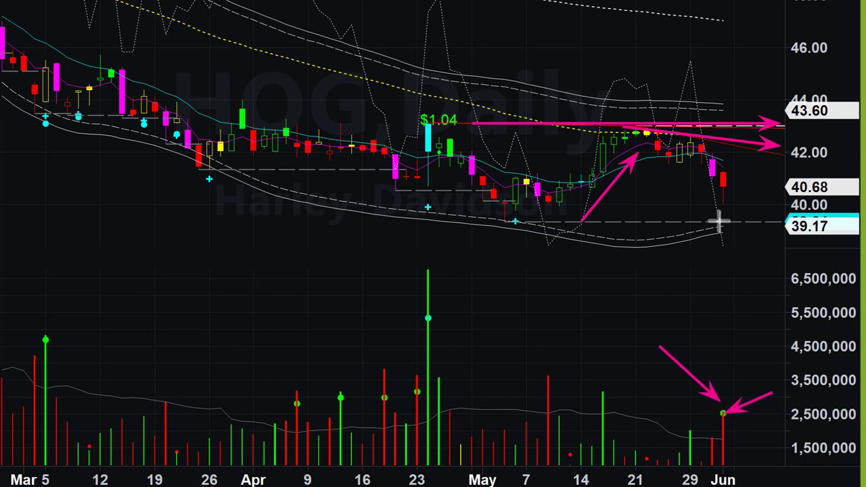
{"action": "mouse_move", "coordinate": [665, 270]}
{"action": "left_mouse_down"}
{"action": "mouse_move", "coordinate": [727, 201]}
{"action": "mouse_move", "coordinate": [721, 215]}
{"action": "left_mouse_up"}
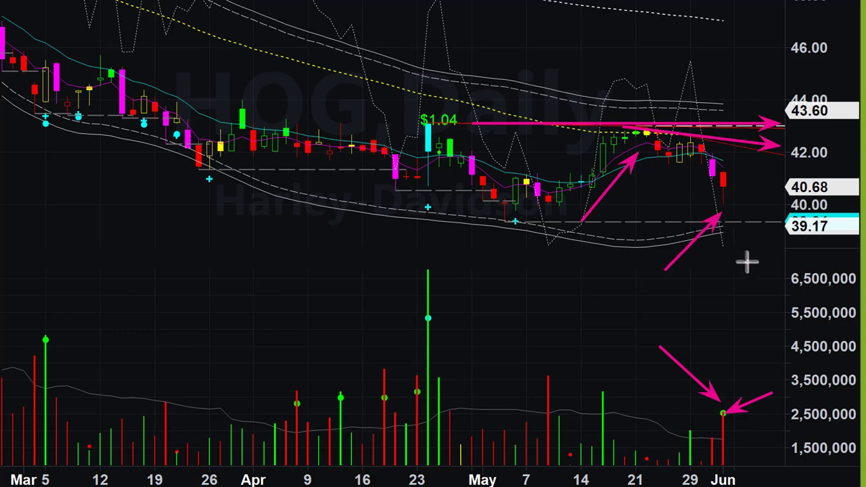
{"action": "left_click_drag", "start_coordinate": [657, 223], "coordinate": [703, 194]}
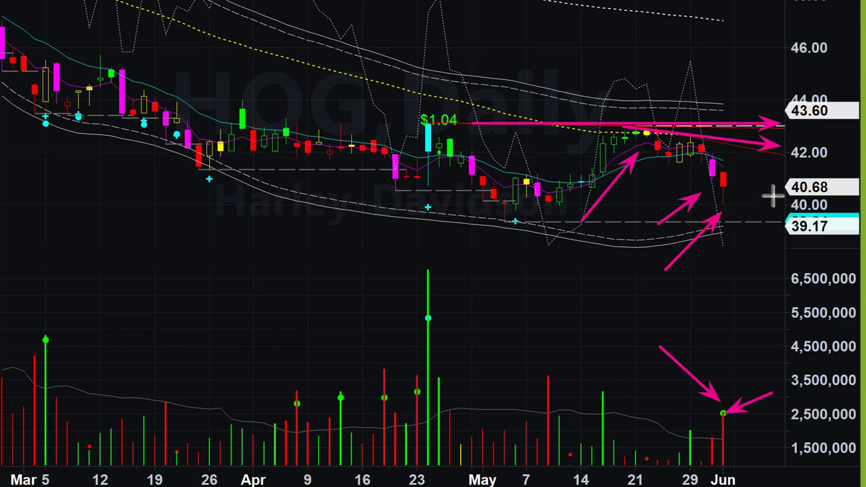
- Draw a rising arrow through HOG's daily resistance, retrace the trendline and the level near 43, and clear the annotations
{"action": "left_click_drag", "start_coordinate": [736, 166], "coordinate": [768, 99]}
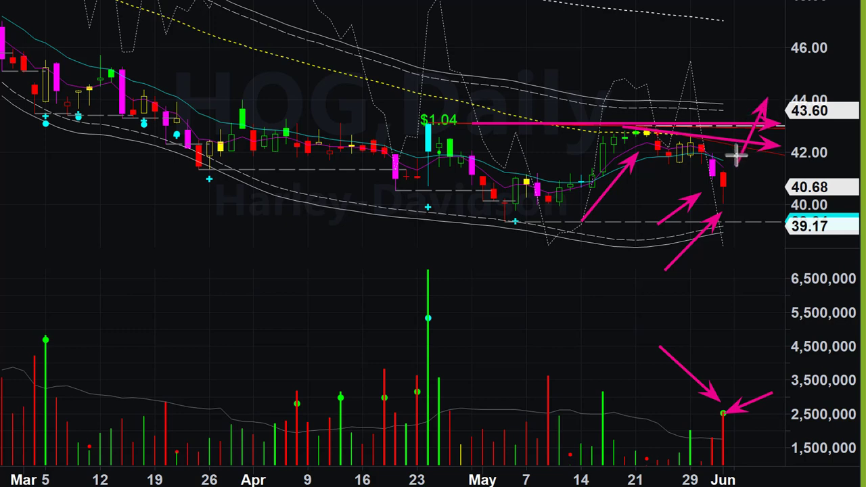
{"action": "left_click_drag", "start_coordinate": [699, 140], "coordinate": [842, 149]}
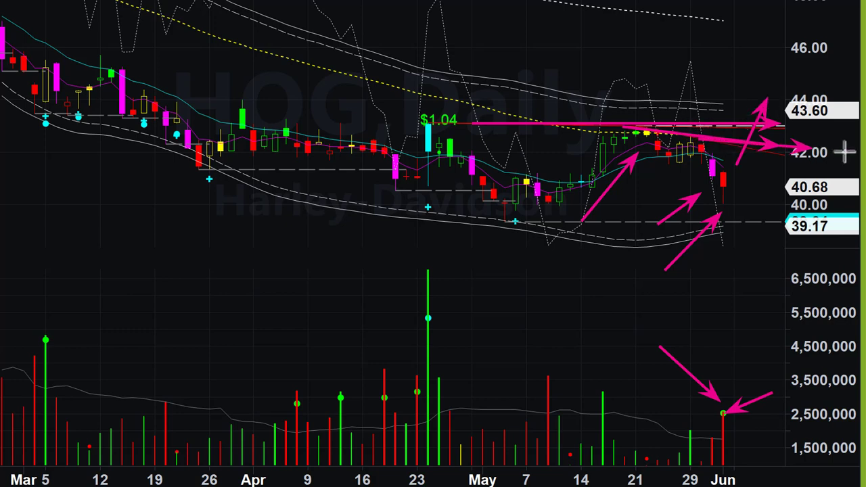
{"action": "left_click_drag", "start_coordinate": [675, 133], "coordinate": [802, 126]}
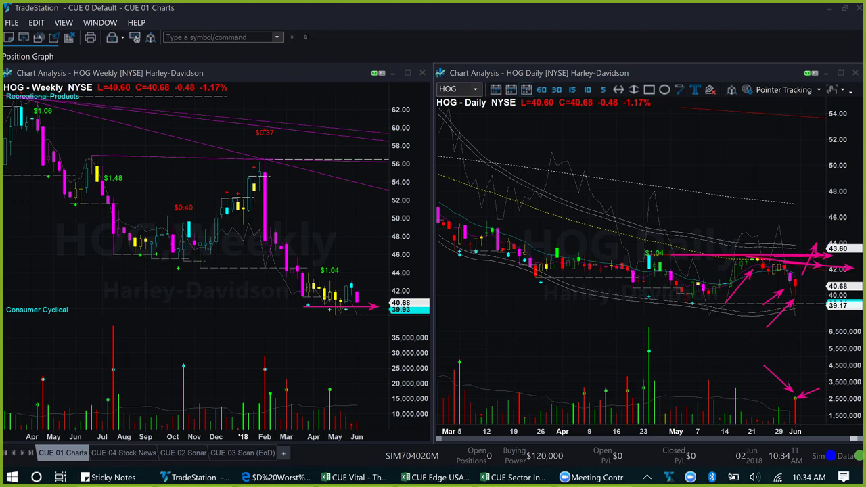
{"action": "key", "text": "e"}
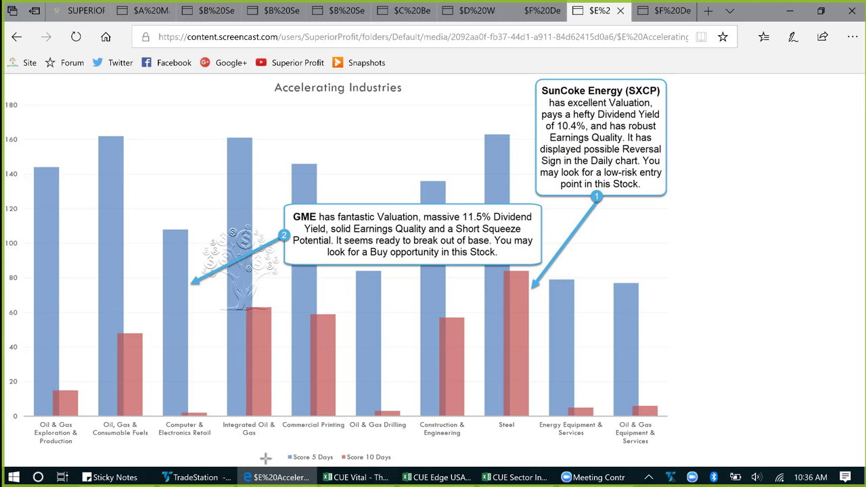
- On the Accelerating Industries chart in the browser, point arrows at the score legend and the Computer & Electronics Retail and Steel bars
{"action": "left_click_drag", "start_coordinate": [445, 448], "coordinate": [412, 458]}
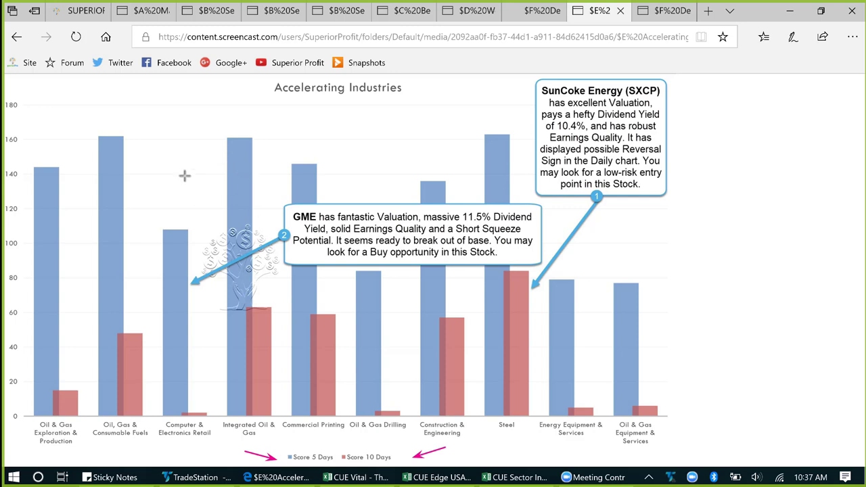
{"action": "left_click_drag", "start_coordinate": [160, 163], "coordinate": [171, 217]}
{"action": "left_click_drag", "start_coordinate": [218, 385], "coordinate": [196, 411]}
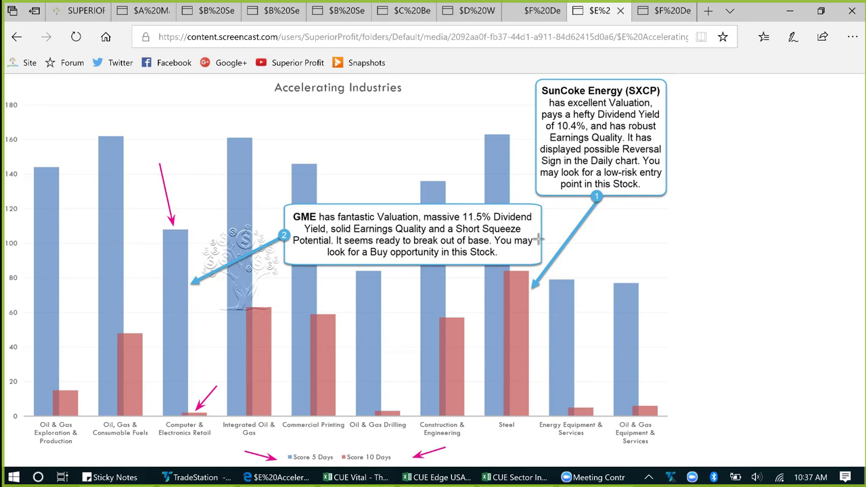
{"action": "left_click_drag", "start_coordinate": [559, 234], "coordinate": [523, 273]}
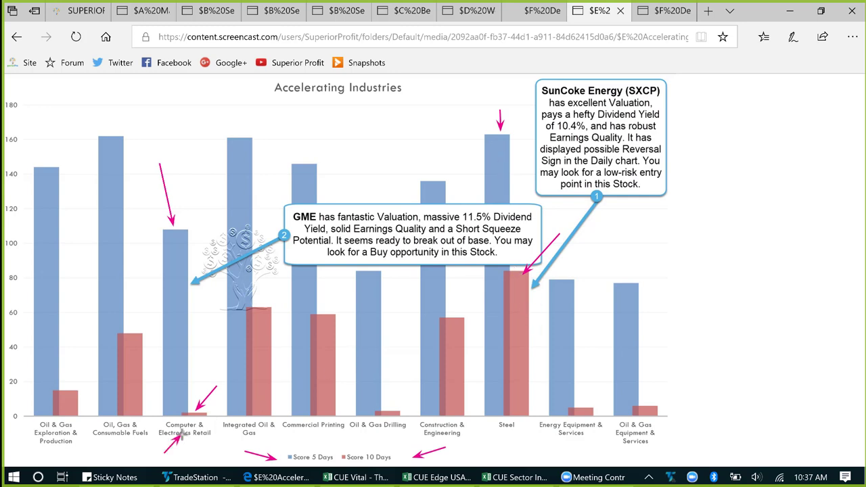
- Trace the rise from 10-day to 5-day score for Computer & Electronics Retail and Steel with arrows, and clear the annotations
{"action": "left_click_drag", "start_coordinate": [194, 404], "coordinate": [184, 257]}
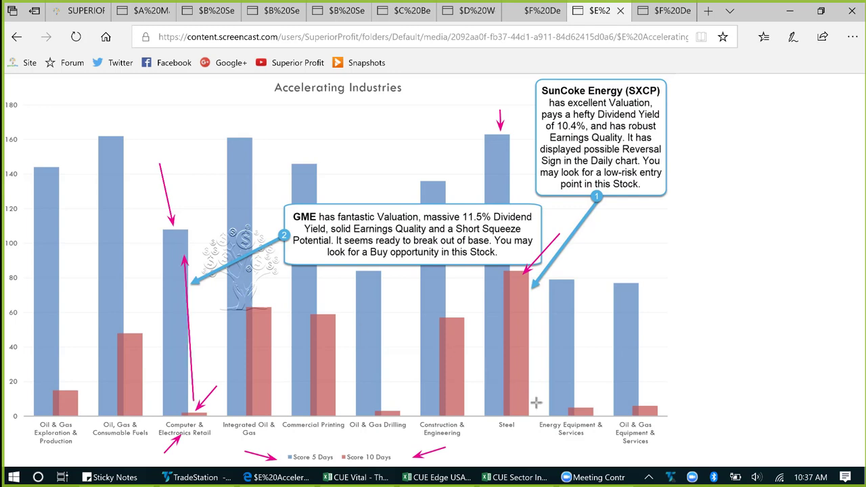
{"action": "left_click_drag", "start_coordinate": [535, 404], "coordinate": [522, 296]}
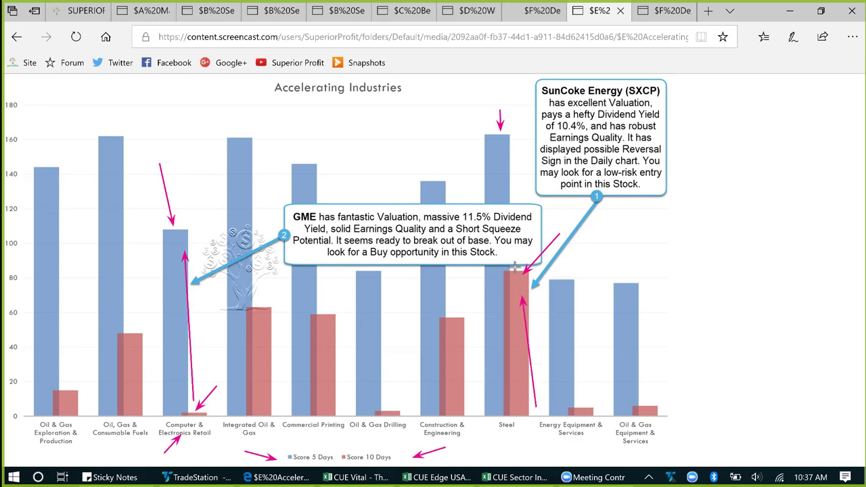
{"action": "mouse_move", "coordinate": [516, 267]}
{"action": "left_mouse_down"}
{"action": "mouse_move", "coordinate": [507, 133]}
{"action": "mouse_move", "coordinate": [507, 142]}
{"action": "left_mouse_up"}
{"action": "key", "text": "e"}
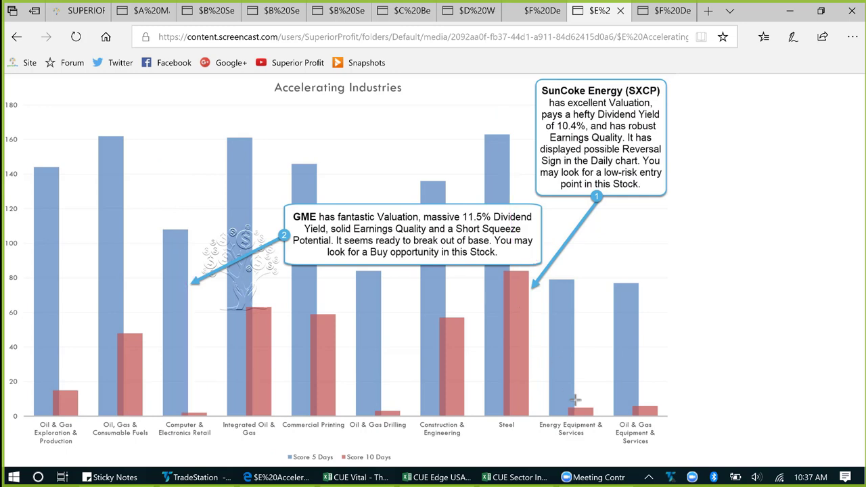
- Underline the GME callout's valuation, 11.5% dividend yield, earnings quality, short squeeze and buy opportunity points, and point an arrow at the ticker
{"action": "left_click_drag", "start_coordinate": [438, 222], "coordinate": [526, 228]}
{"action": "left_click_drag", "start_coordinate": [358, 222], "coordinate": [407, 220]}
{"action": "left_click_drag", "start_coordinate": [356, 238], "coordinate": [465, 237]}
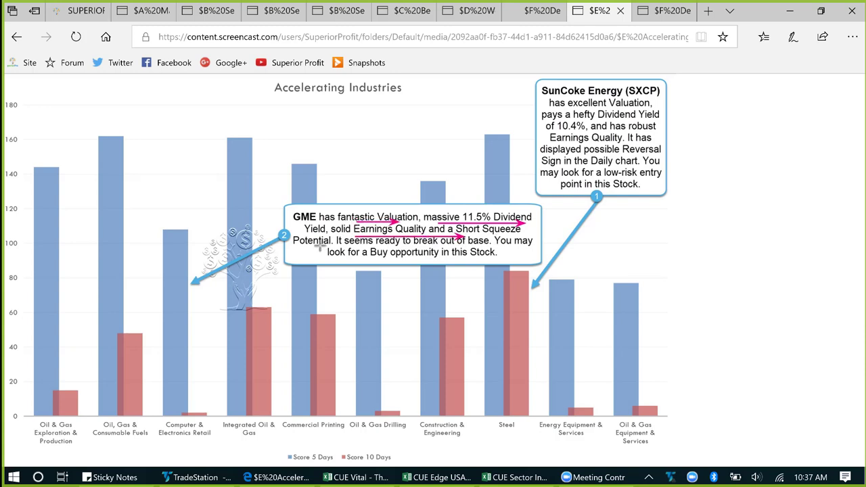
{"action": "left_click_drag", "start_coordinate": [317, 245], "coordinate": [373, 244]}
{"action": "left_click_drag", "start_coordinate": [349, 262], "coordinate": [499, 263]}
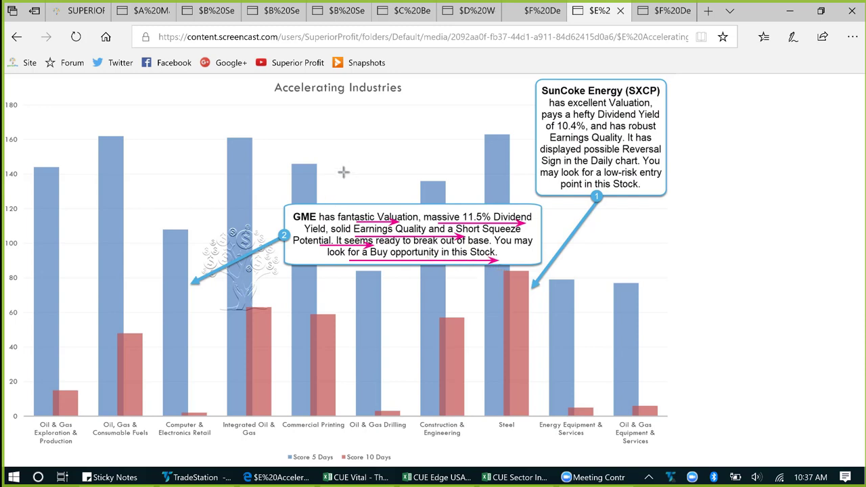
{"action": "left_click_drag", "start_coordinate": [346, 169], "coordinate": [321, 205]}
- Point an arrow at the SunCoke Energy (SXCP) callout and underline its valuation, dividend yield, earnings quality and reversal sign points
{"action": "left_click_drag", "start_coordinate": [556, 65], "coordinate": [572, 78]}
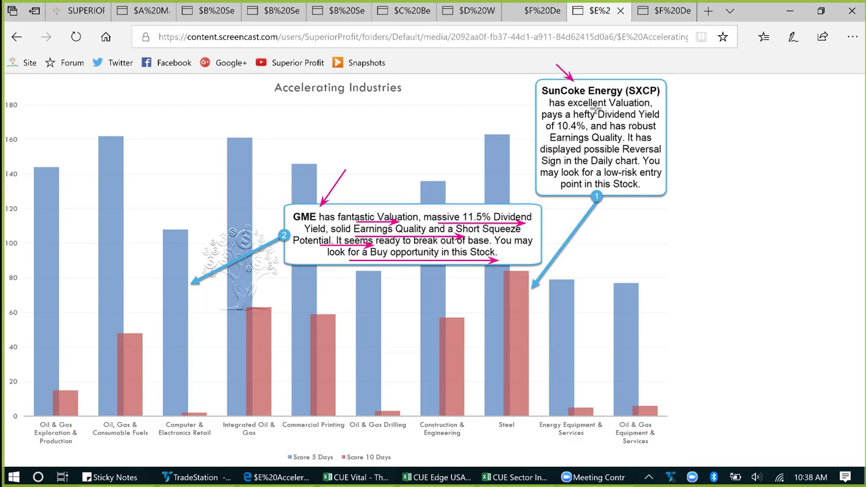
{"action": "left_click_drag", "start_coordinate": [590, 107], "coordinate": [642, 93]}
{"action": "left_click_drag", "start_coordinate": [549, 133], "coordinate": [594, 134]}
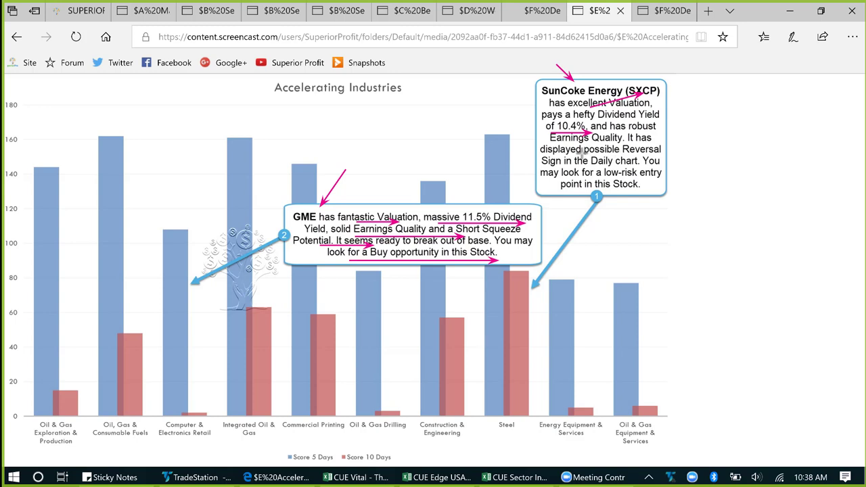
{"action": "left_click_drag", "start_coordinate": [564, 144], "coordinate": [627, 144]}
{"action": "left_click_drag", "start_coordinate": [578, 156], "coordinate": [670, 155]}
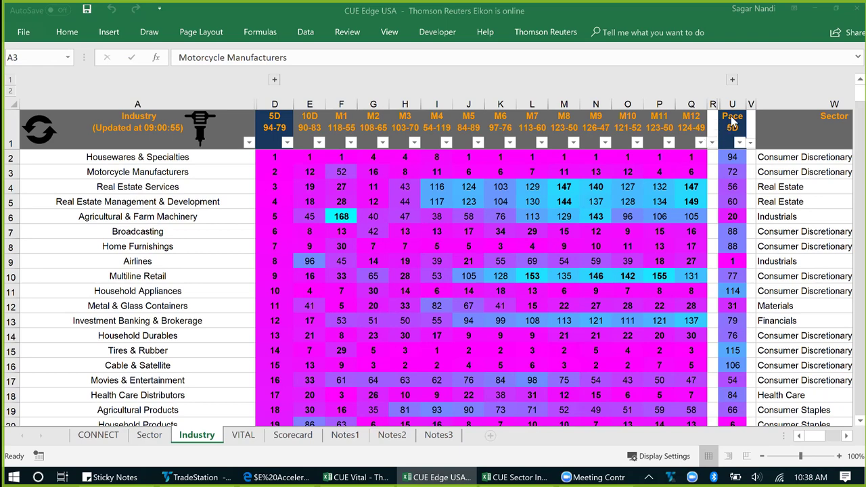
- In the CUE Edge USA workbook, sort the industries by Pace 5D descending and highlight the Steel and Computer & Electronics Retail rows
{"action": "left_click", "coordinate": [730, 132]}
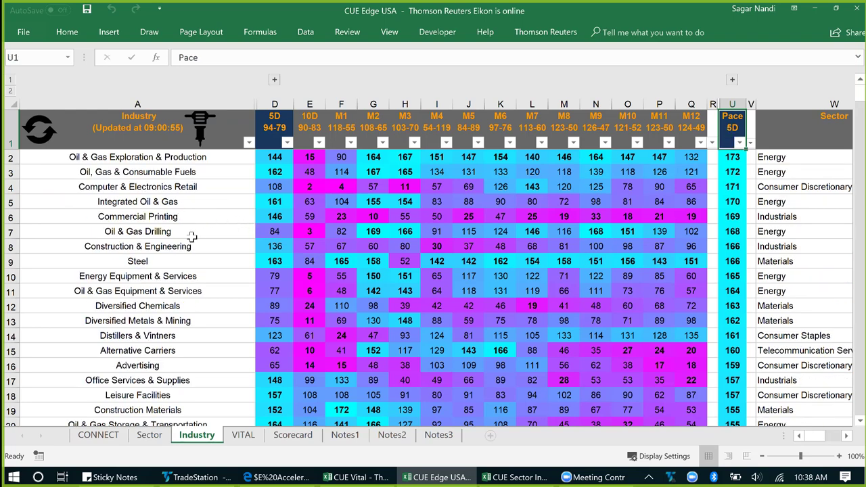
{"action": "left_click", "coordinate": [156, 261]}
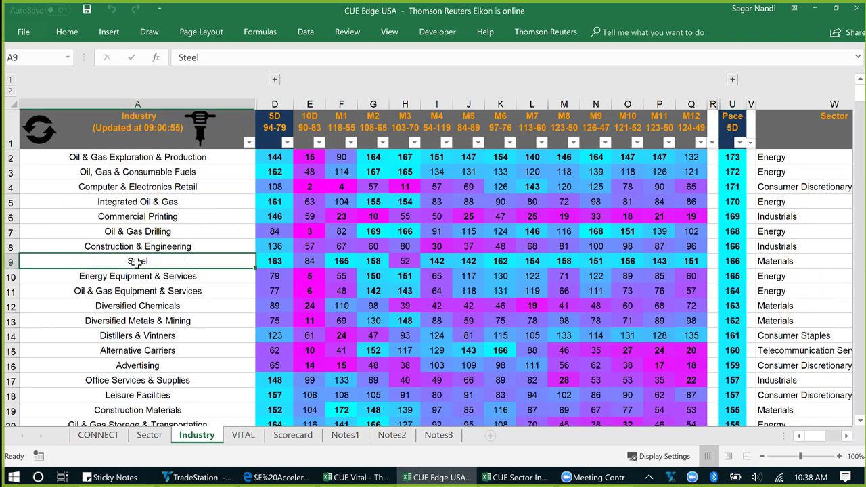
{"action": "left_click", "coordinate": [9, 261]}
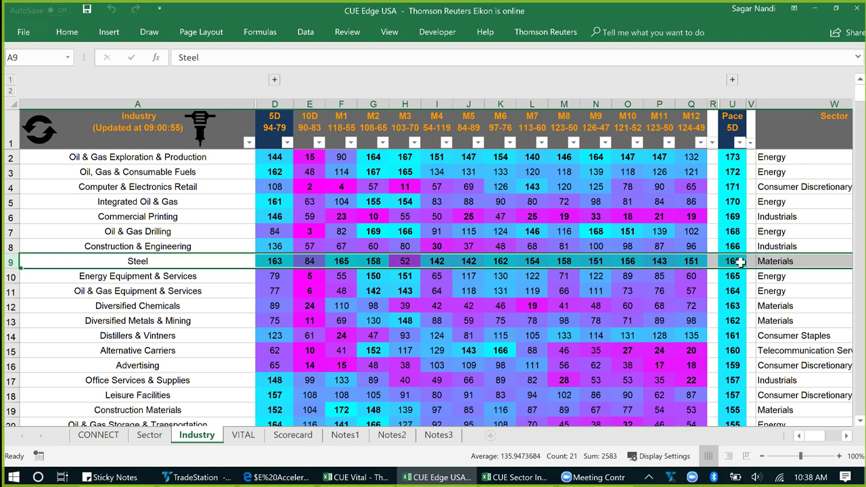
{"action": "left_click", "coordinate": [10, 186], "text": "ctrl"}
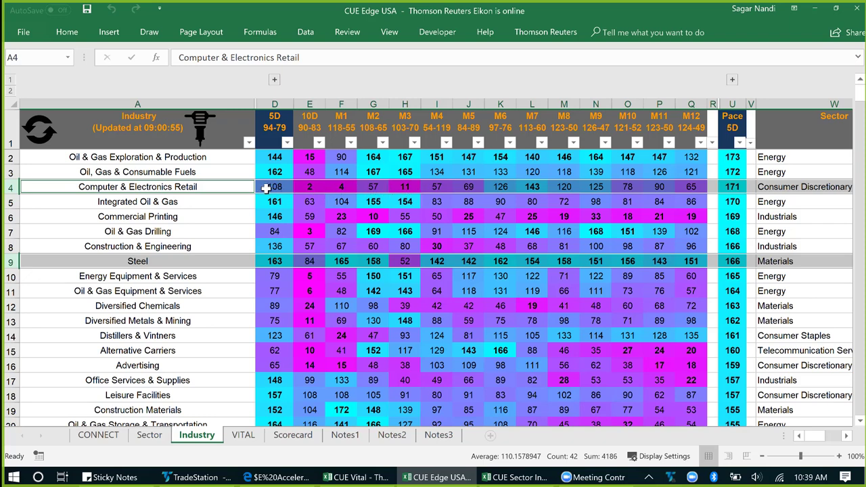
- Drill down to the stock scorecard for Computer & Electronics Retail, review GME's fundamentals against its peers and clear the row selection
{"action": "left_click", "coordinate": [224, 187]}
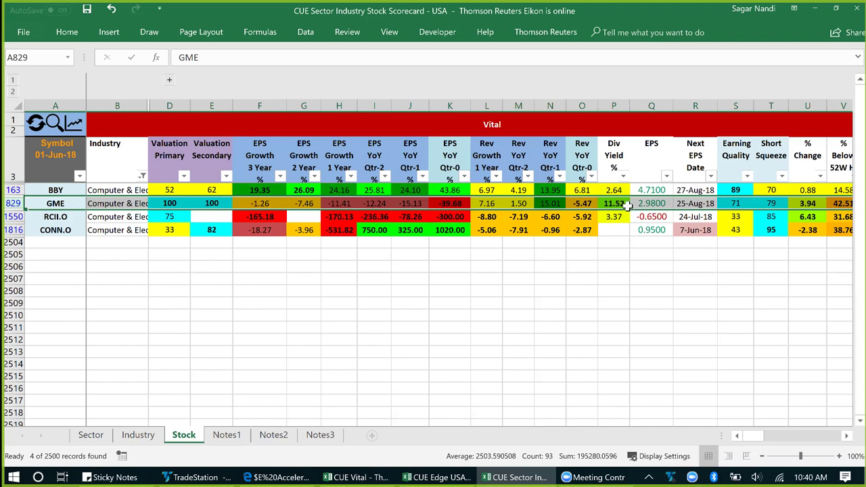
{"action": "left_click", "coordinate": [142, 244]}
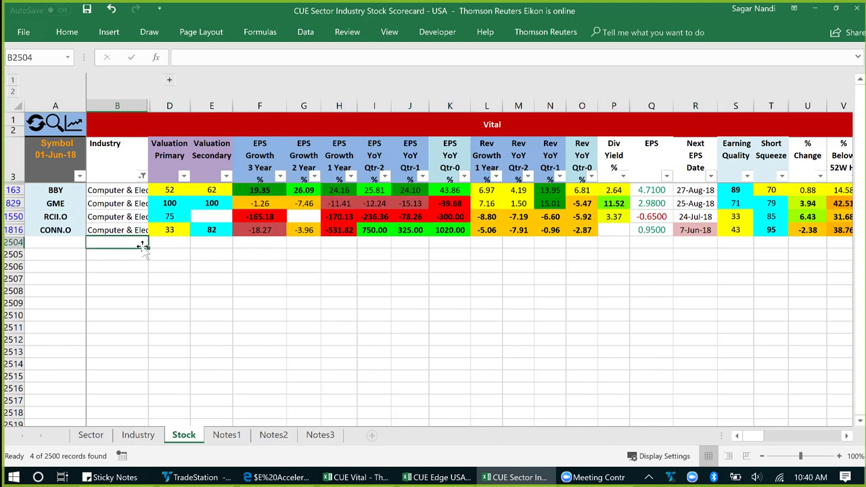
- Filter the Stock sheet's Industry column to Steel and sort the stocks by Valuation Primary, highest first
{"action": "left_click", "coordinate": [142, 176]}
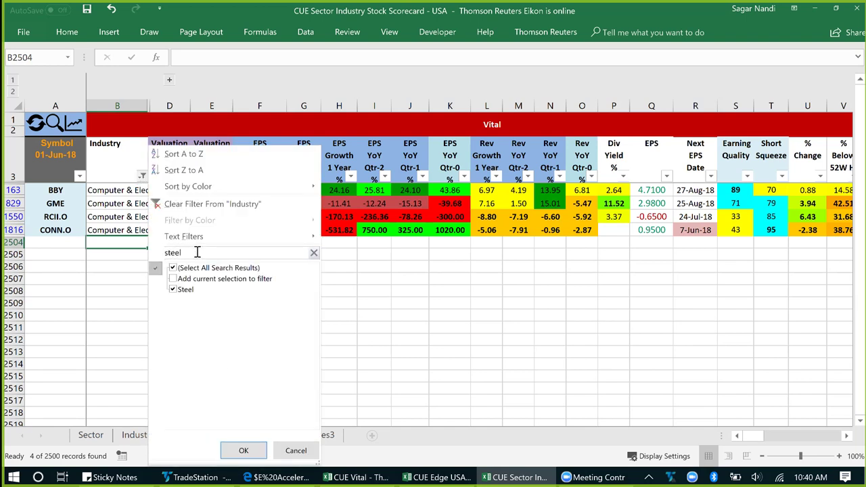
{"action": "key", "text": "Return"}
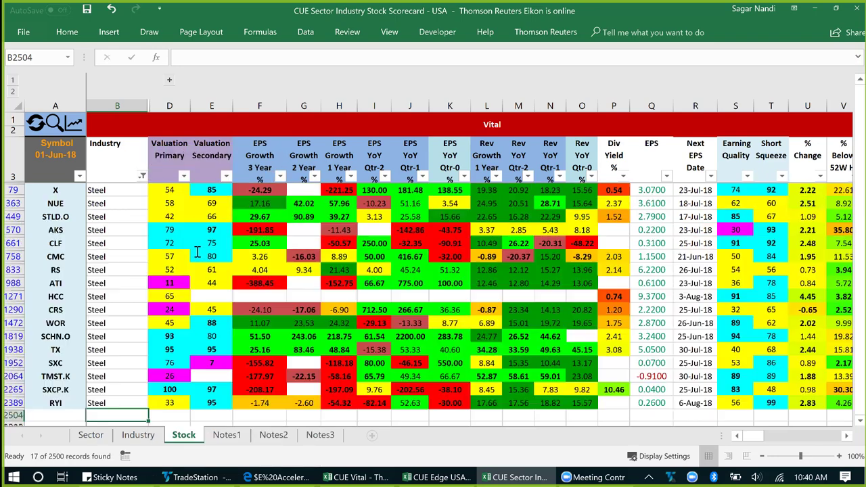
{"action": "left_click", "coordinate": [201, 249]}
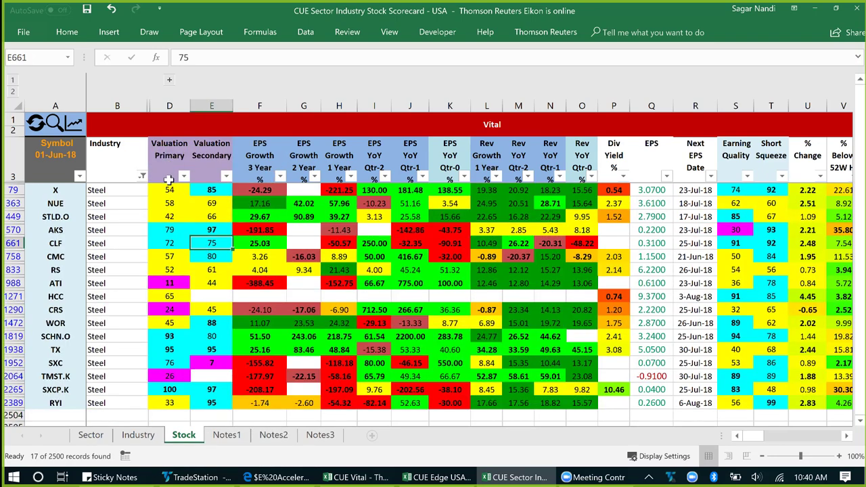
{"action": "left_click", "coordinate": [166, 162]}
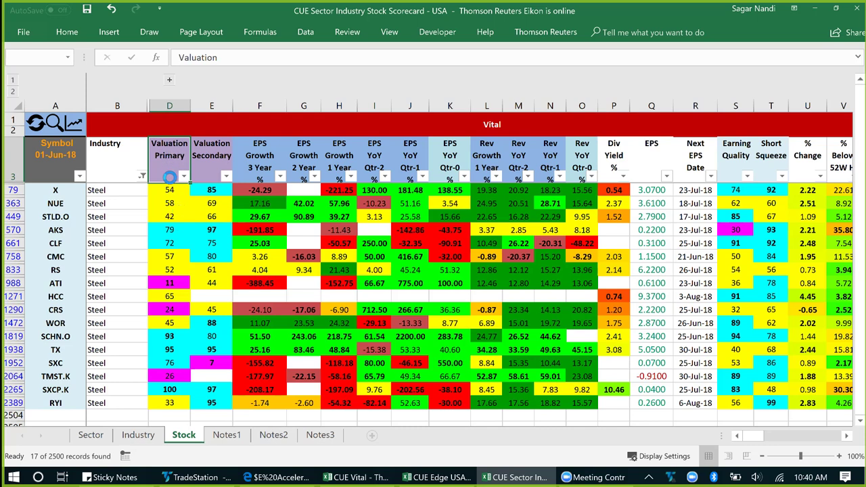
- Highlight the SXCP.K row, review its valuation, dividend yield and earnings quality against its Steel peers, and clear the row selection
{"action": "left_click", "coordinate": [58, 190]}
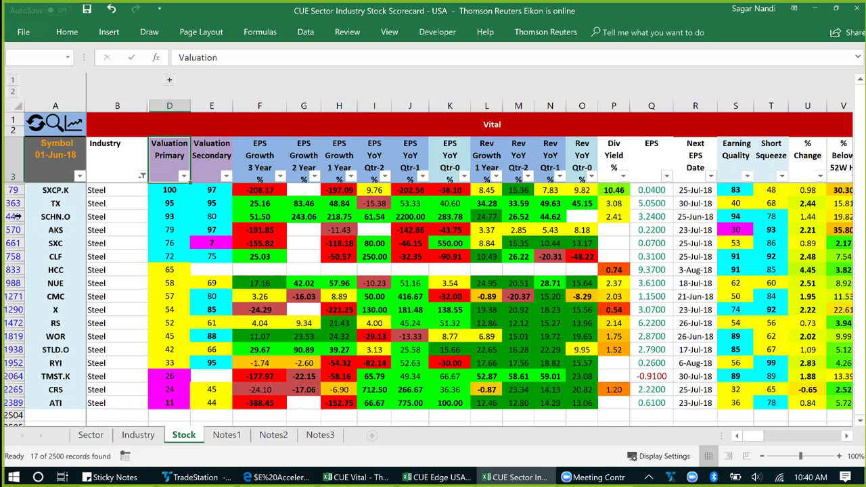
{"action": "key", "text": "shift+space"}
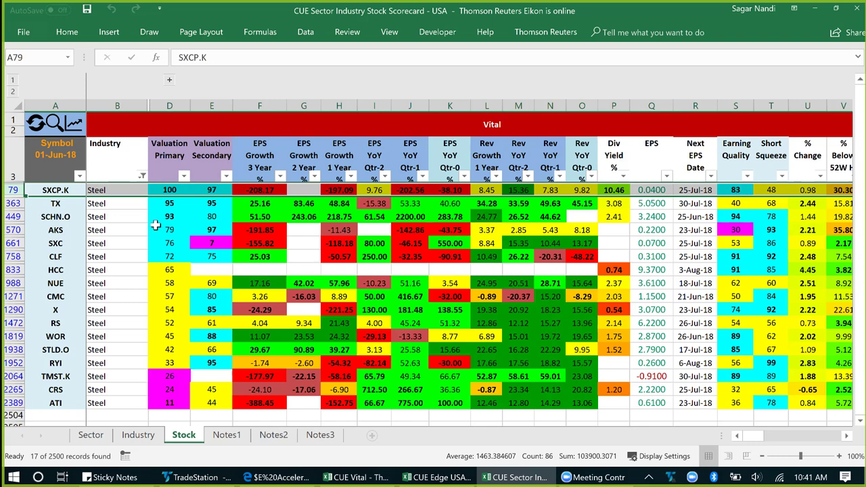
{"action": "left_click", "coordinate": [119, 193]}
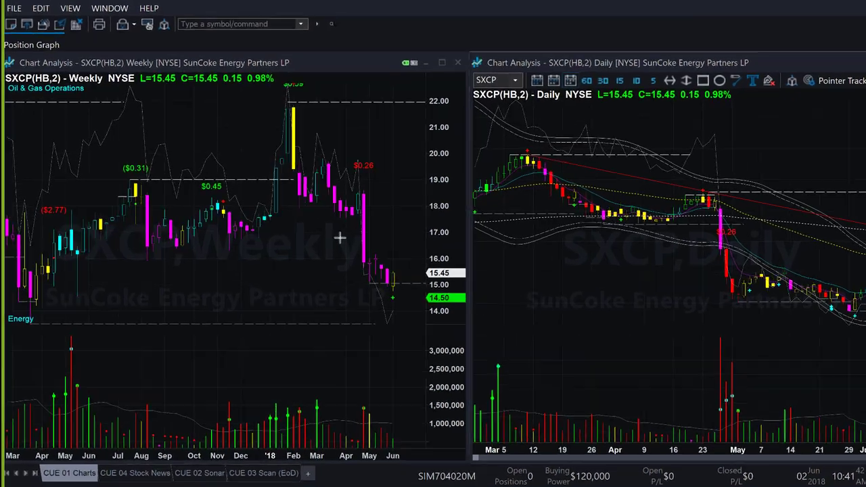
- On SXCP's weekly TradeStation chart, draw arrows along the decline and the 15.00 level, and point three arrows at the latest candle
{"action": "left_click_drag", "start_coordinate": [339, 237], "coordinate": [373, 311]}
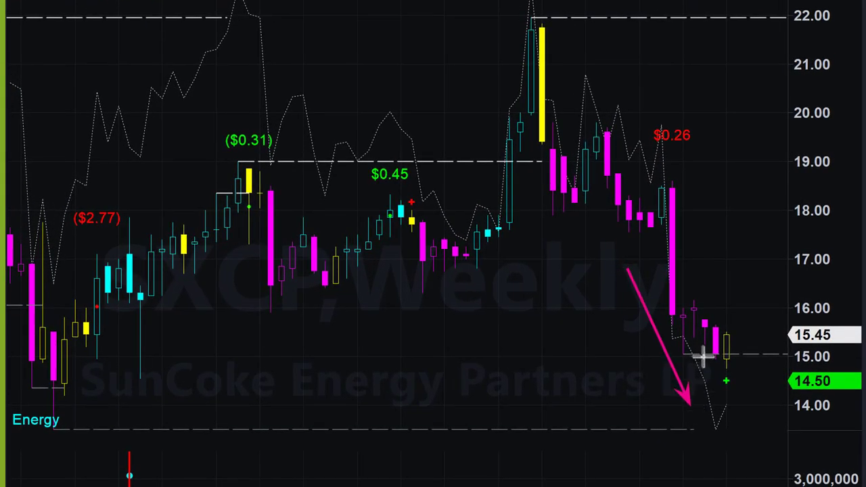
{"action": "left_click_drag", "start_coordinate": [703, 355], "coordinate": [841, 355]}
{"action": "left_click_drag", "start_coordinate": [779, 452], "coordinate": [744, 400]}
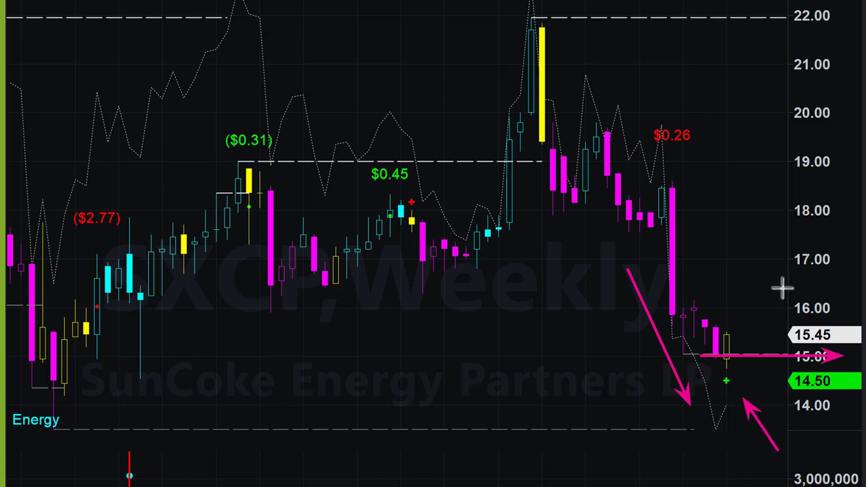
{"action": "left_click_drag", "start_coordinate": [781, 290], "coordinate": [746, 348]}
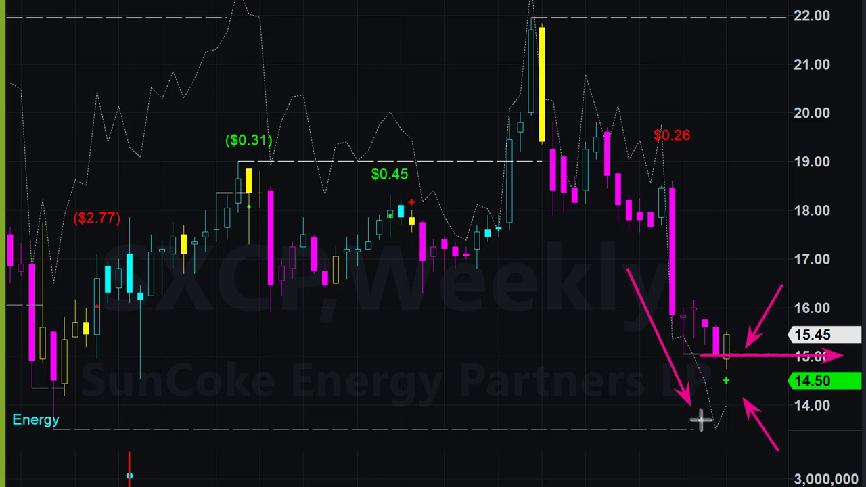
{"action": "left_click_drag", "start_coordinate": [705, 485], "coordinate": [719, 398]}
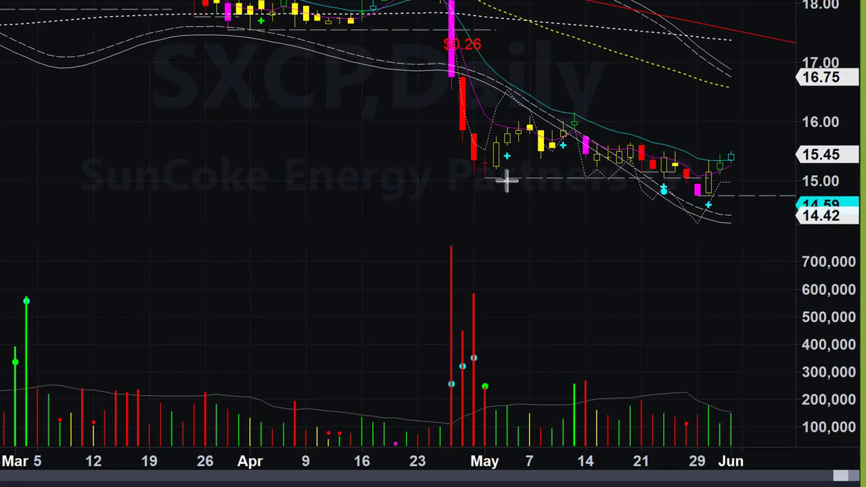
- On SXCP's daily chart, draw a horizontal arrow along 15.00, mark the late-May lows and rebound with arrows, and leave annotation mode
{"action": "left_click_drag", "start_coordinate": [506, 180], "coordinate": [805, 180]}
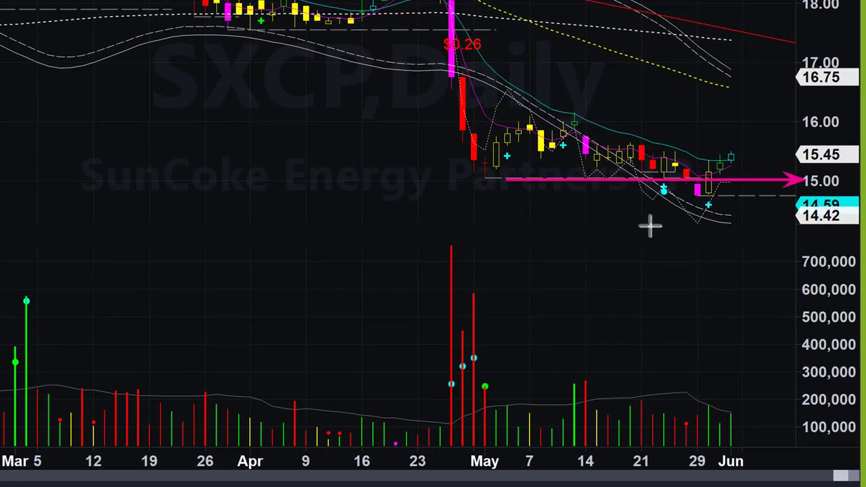
{"action": "left_click_drag", "start_coordinate": [592, 268], "coordinate": [617, 249]}
{"action": "mouse_move", "coordinate": [657, 212]}
{"action": "left_mouse_down"}
{"action": "mouse_move", "coordinate": [717, 245]}
{"action": "mouse_move", "coordinate": [771, 157]}
{"action": "left_mouse_up"}
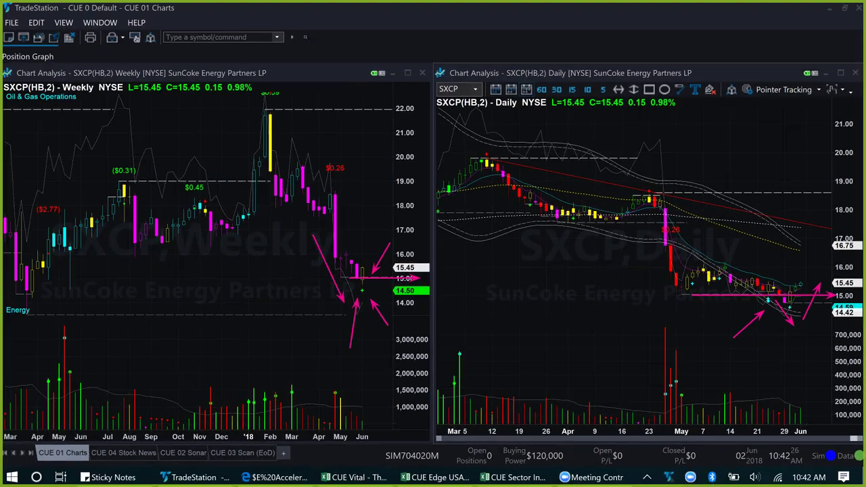
{"action": "key", "text": "Escape"}
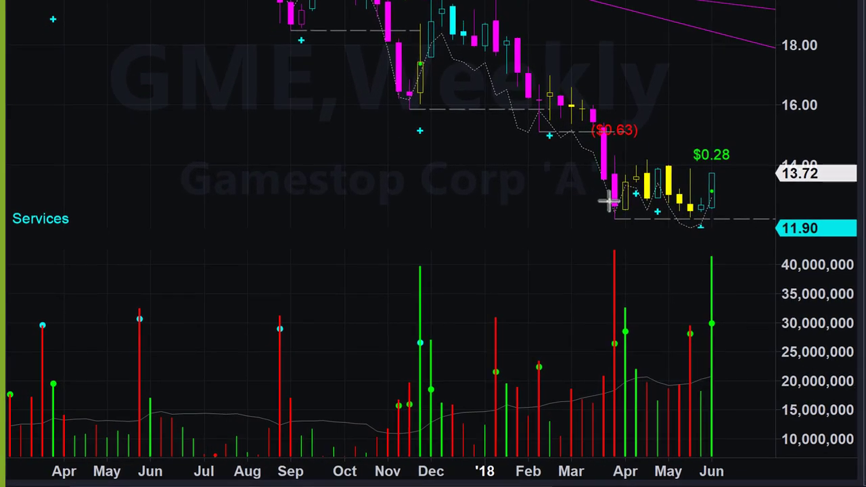
- On GME's weekly chart, draw a horizontal arrow at about 13.00 and point arrows at the June volume spike and latest candle
{"action": "left_click", "coordinate": [306, 299]}
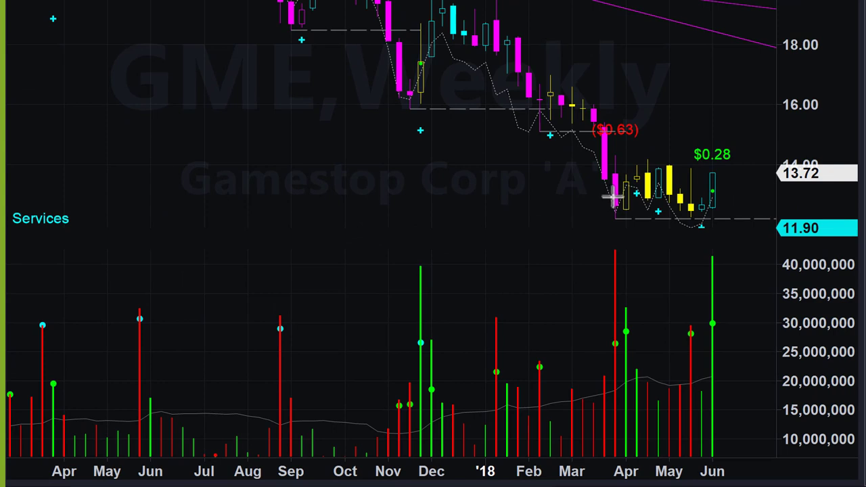
{"action": "left_click", "coordinate": [779, 196]}
{"action": "left_click_drag", "start_coordinate": [676, 242], "coordinate": [705, 280]}
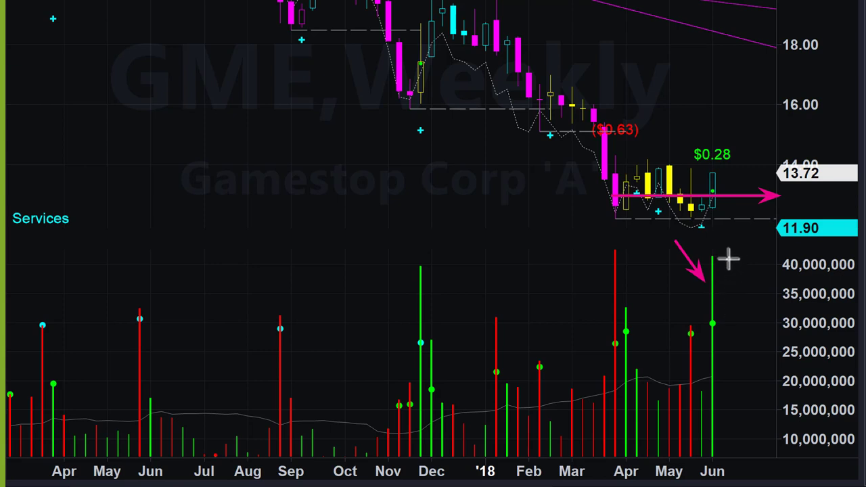
{"action": "left_click_drag", "start_coordinate": [762, 278], "coordinate": [723, 235]}
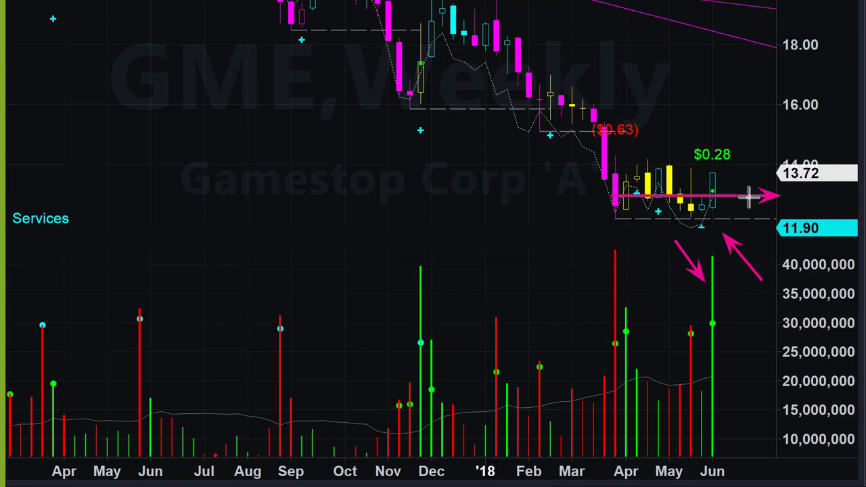
{"action": "left_click_drag", "start_coordinate": [776, 142], "coordinate": [756, 166]}
{"action": "left_click_drag", "start_coordinate": [720, 191], "coordinate": [721, 187]}
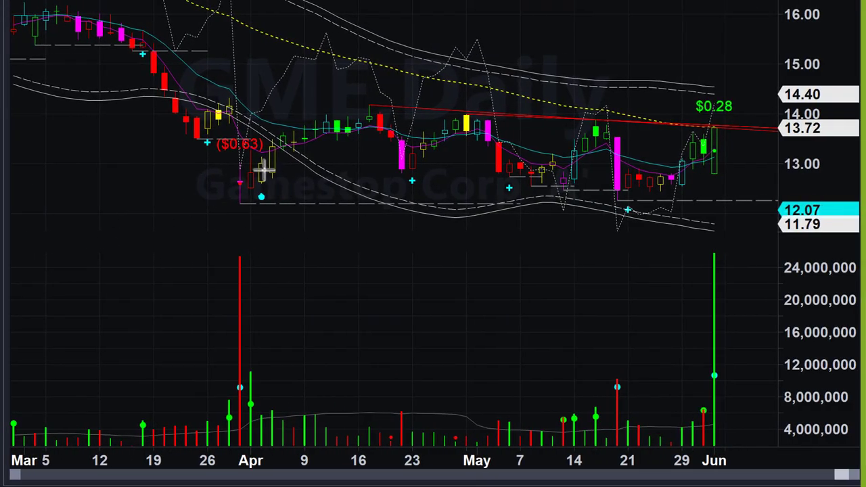
- On GME's daily chart, point arrows at the early-April low and June volume spike, and draw a horizontal arrow slightly above 13.00
{"action": "left_click_drag", "start_coordinate": [135, 286], "coordinate": [208, 258]}
{"action": "left_click_drag", "start_coordinate": [261, 215], "coordinate": [261, 209]}
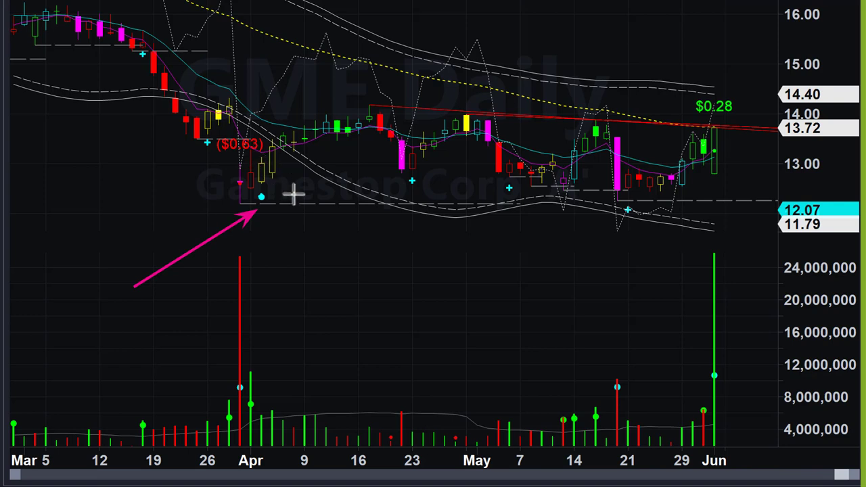
{"action": "mouse_move", "coordinate": [258, 152]}
{"action": "left_mouse_down"}
{"action": "mouse_move", "coordinate": [638, 172]}
{"action": "mouse_move", "coordinate": [790, 152]}
{"action": "left_mouse_up"}
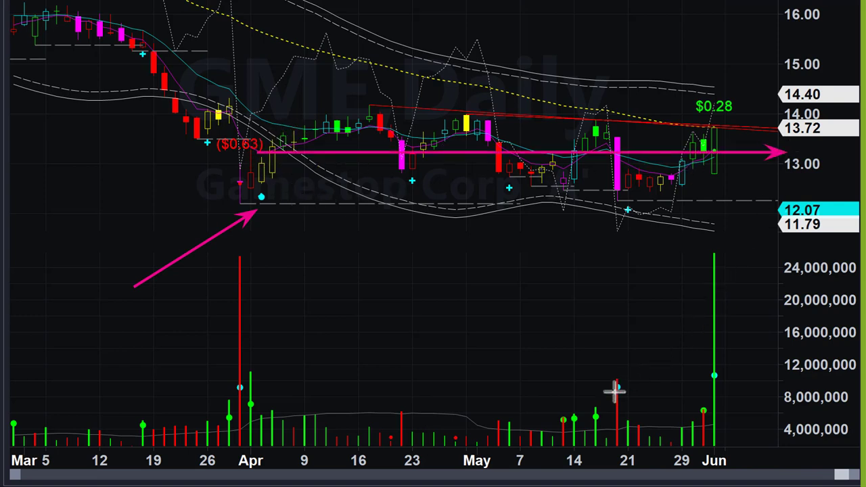
{"action": "left_click_drag", "start_coordinate": [601, 316], "coordinate": [638, 333]}
{"action": "left_click_drag", "start_coordinate": [692, 346], "coordinate": [705, 345]}
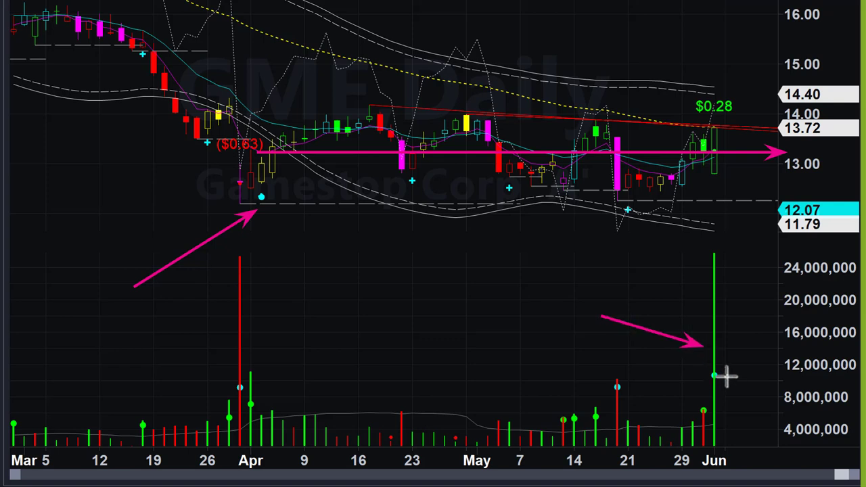
- Point three arrows at the base of GME's latest daily candle and draw an arrow along the descending red trendline
{"action": "left_click_drag", "start_coordinate": [759, 244], "coordinate": [723, 177]}
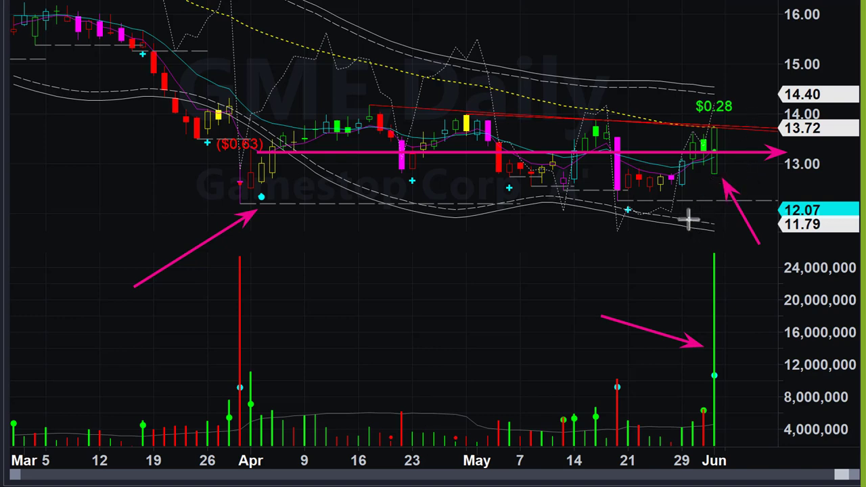
{"action": "left_click_drag", "start_coordinate": [652, 262], "coordinate": [664, 248]}
{"action": "left_click_drag", "start_coordinate": [710, 180], "coordinate": [710, 182]}
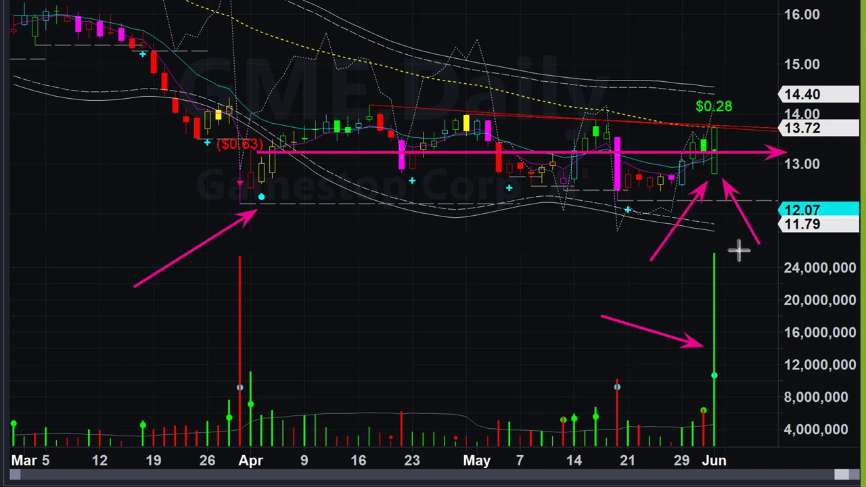
{"action": "left_click_drag", "start_coordinate": [670, 123], "coordinate": [854, 131]}
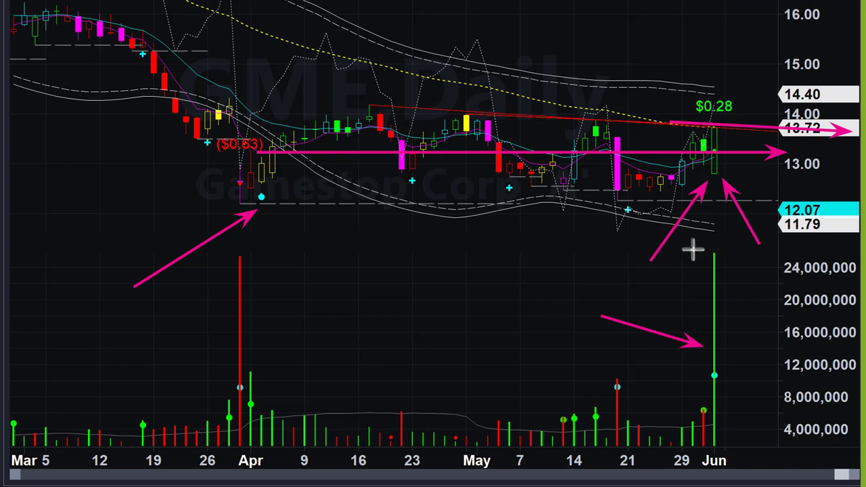
{"action": "left_click_drag", "start_coordinate": [693, 249], "coordinate": [717, 184]}
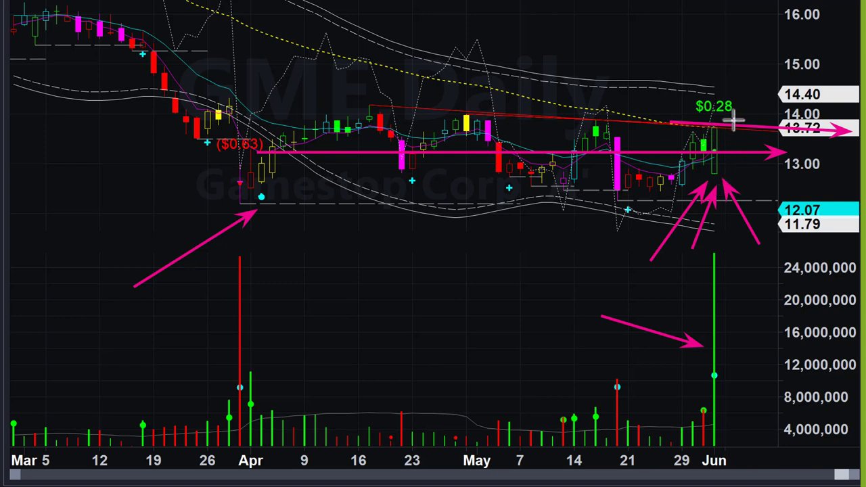
- Draw arrows along the falling yellow average and for an upward breakout above GME's red trendline, and leave annotation mode
{"action": "mouse_move", "coordinate": [729, 122]}
{"action": "left_mouse_down"}
{"action": "mouse_move", "coordinate": [754, 127]}
{"action": "mouse_move", "coordinate": [762, 119]}
{"action": "left_mouse_up"}
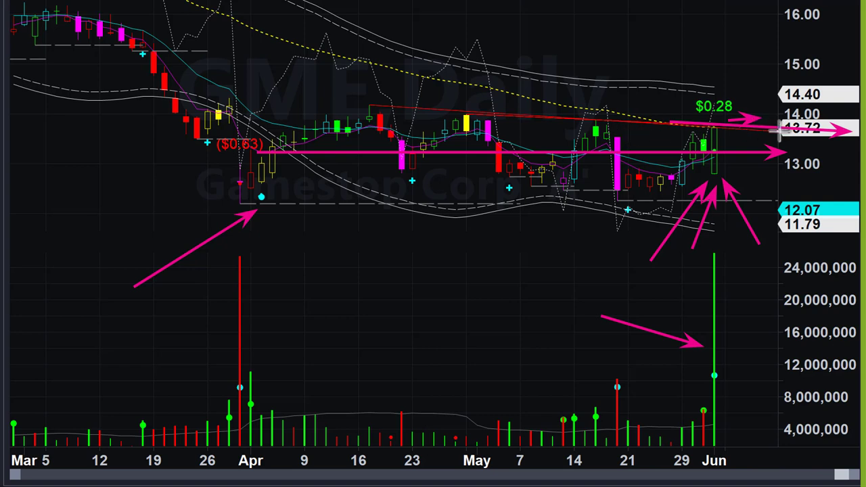
{"action": "left_click_drag", "start_coordinate": [556, 96], "coordinate": [663, 121]}
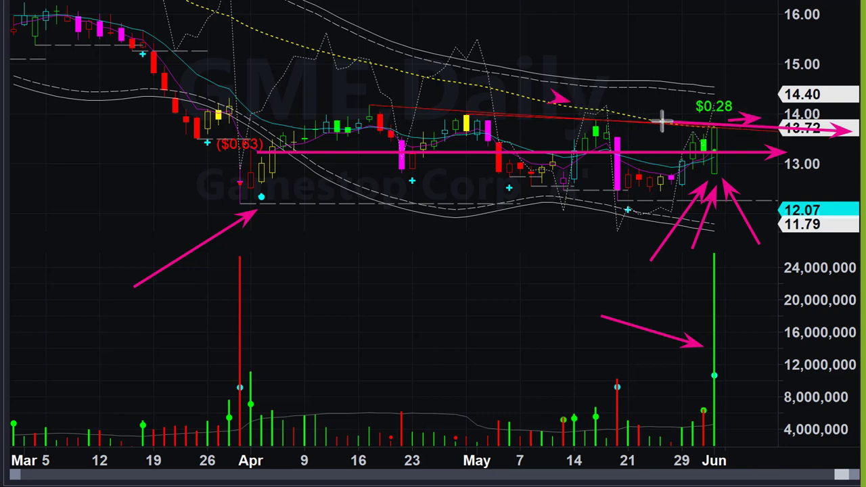
{"action": "left_click_drag", "start_coordinate": [748, 119], "coordinate": [754, 81]}
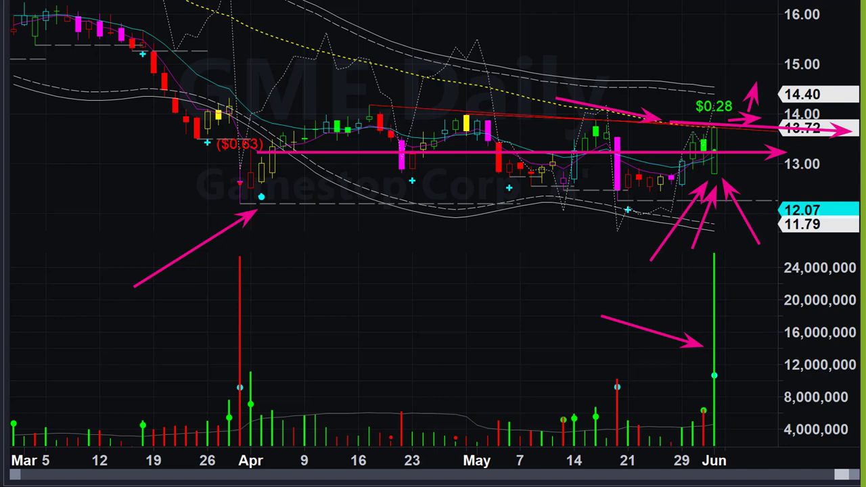
{"action": "key", "text": "Escape"}
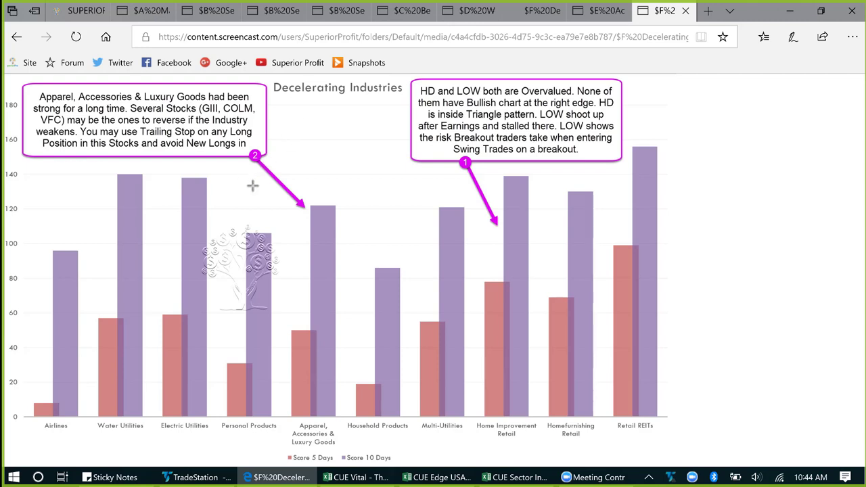
- Point an arrow at the Apparel, Accessories & Luxury Goods bar, and highlight the Home Improvement Retail row in CUE Edge USA
{"action": "left_click_drag", "start_coordinate": [310, 150], "coordinate": [327, 200]}
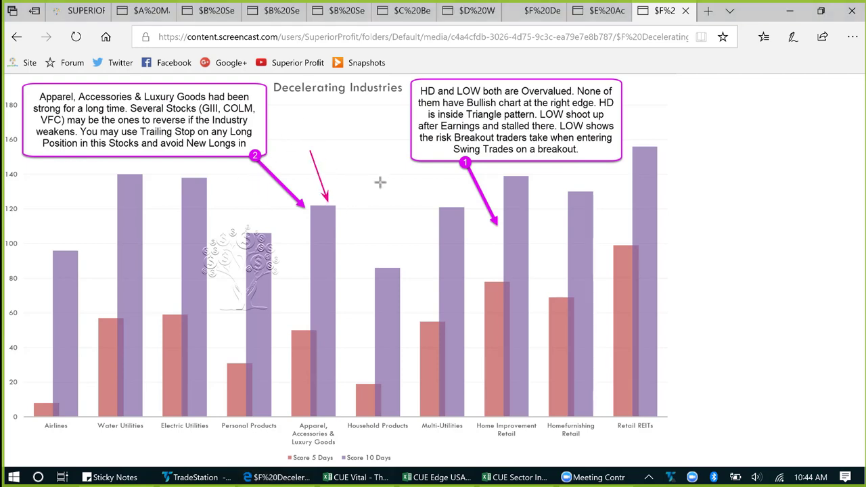
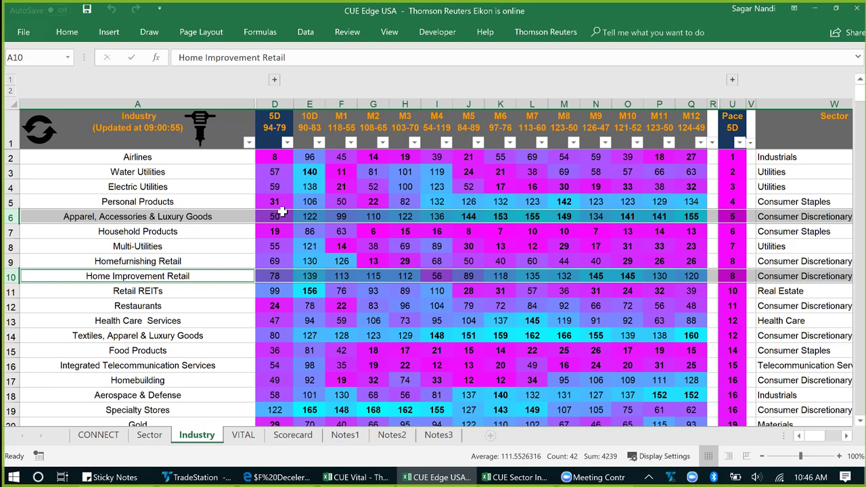
{"action": "left_click", "coordinate": [197, 216]}
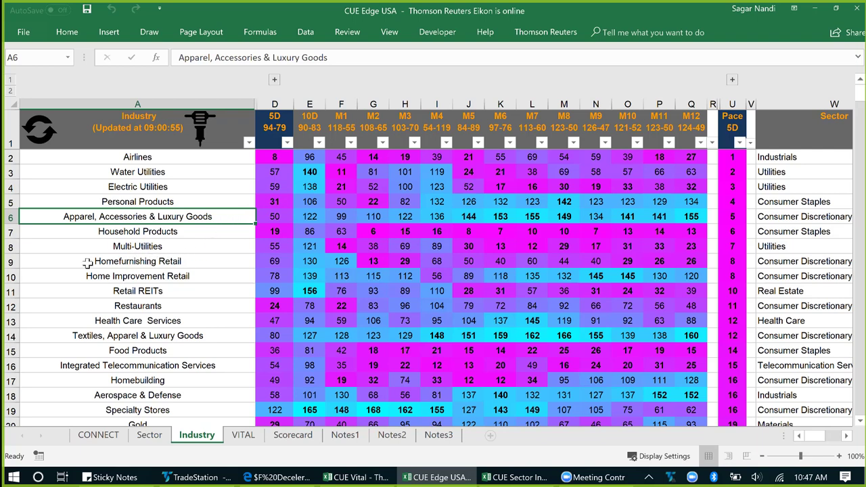
{"action": "left_click_drag", "start_coordinate": [10, 262], "coordinate": [51, 277]}
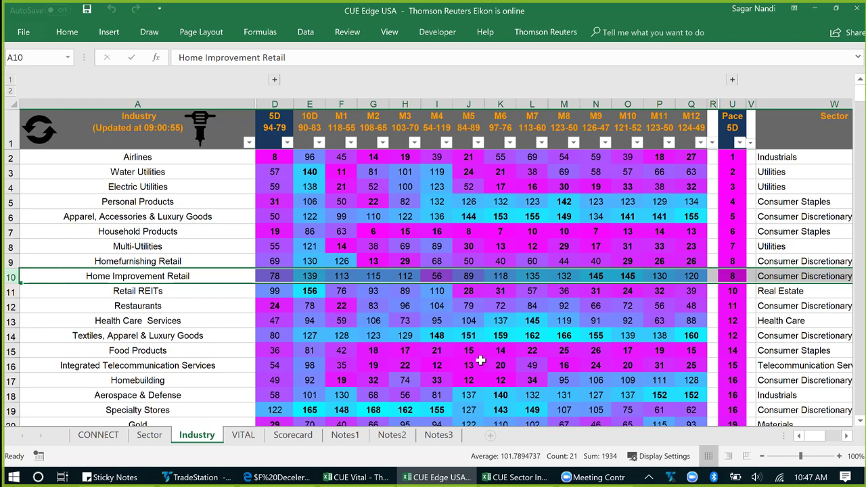
- Switch to the CUE Sector Industry Stock Scorecard and drill into Consumer Discretionary in the Sector sheet
{"action": "left_click", "coordinate": [514, 478]}
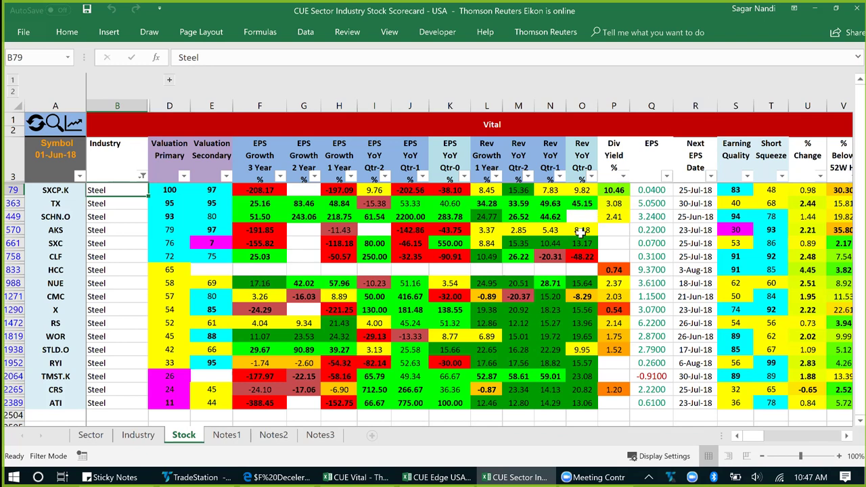
{"action": "left_click", "coordinate": [92, 436]}
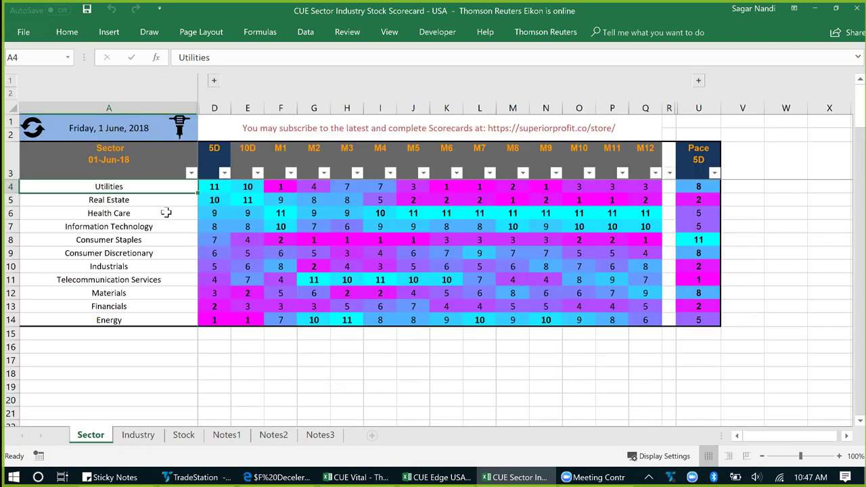
{"action": "left_click", "coordinate": [129, 253]}
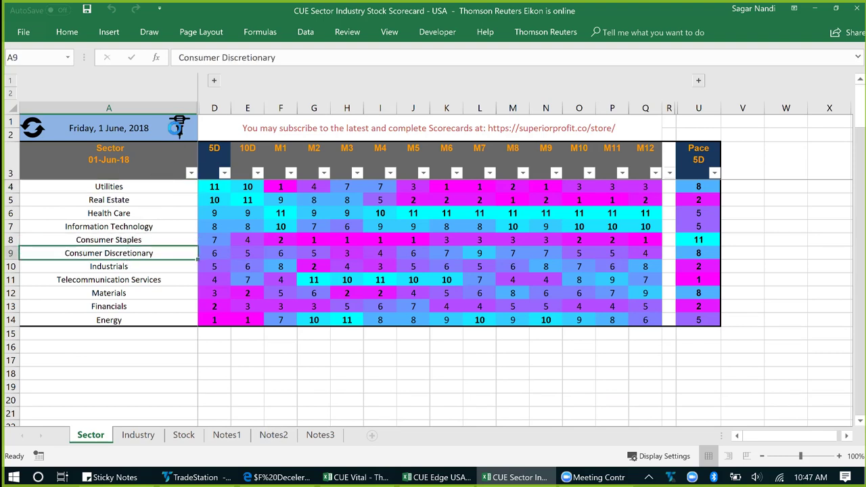
- In the Industry sheet, highlight the Apparel, Accessories & Luxury Goods row and drill into its stocks
{"action": "left_click", "coordinate": [138, 435]}
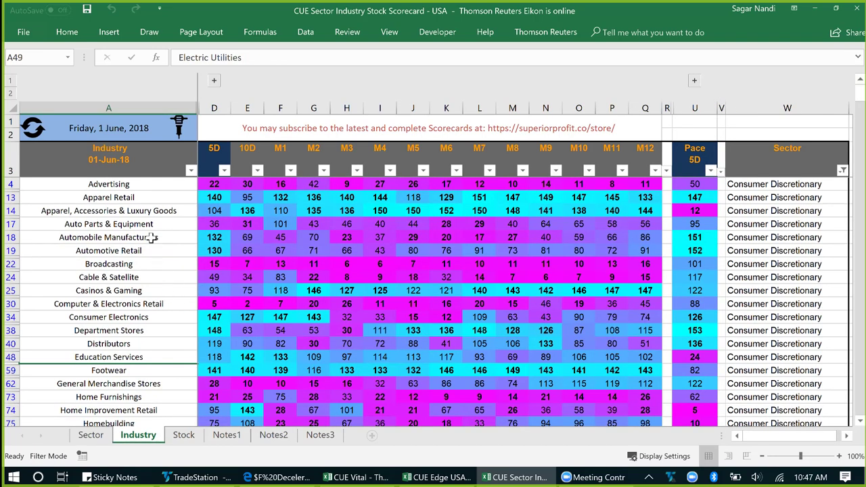
{"action": "left_click", "coordinate": [140, 211]}
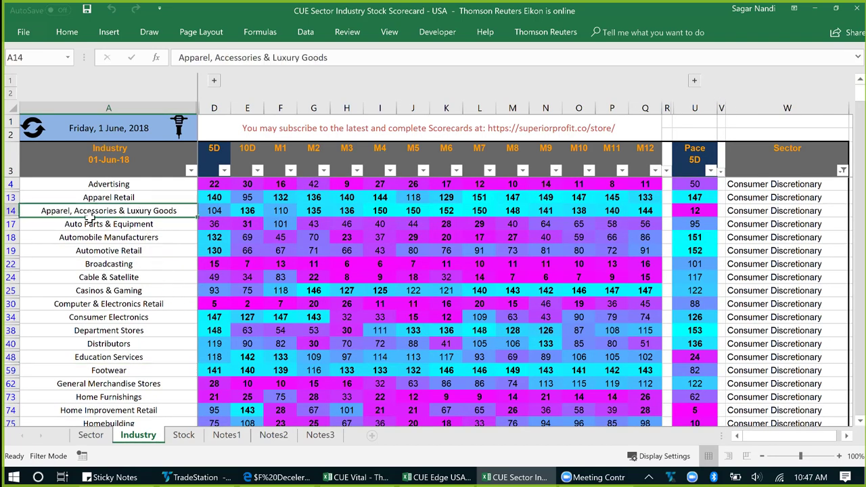
{"action": "left_click", "coordinate": [12, 211]}
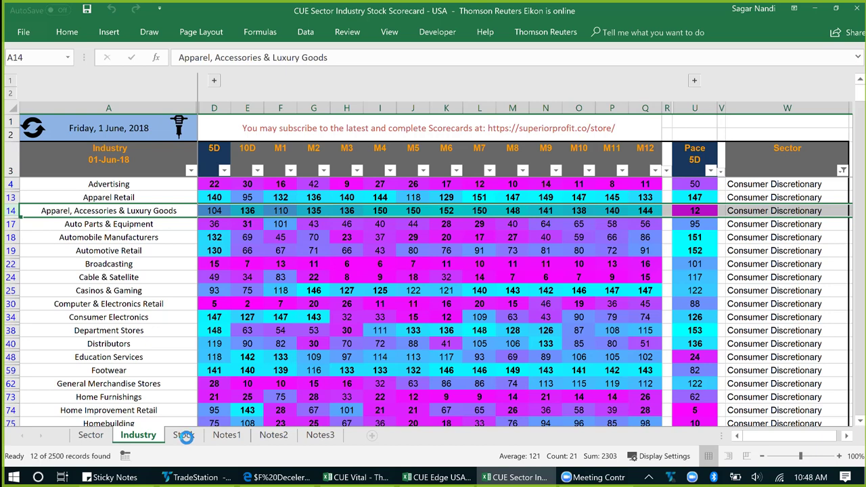
- In the Stock sheet, highlight the VFC, COLM.O and GIII.O rows together, and select UAA's two-year EPS growth value
{"action": "left_click", "coordinate": [184, 435]}
{"action": "left_click", "coordinate": [14, 190]}
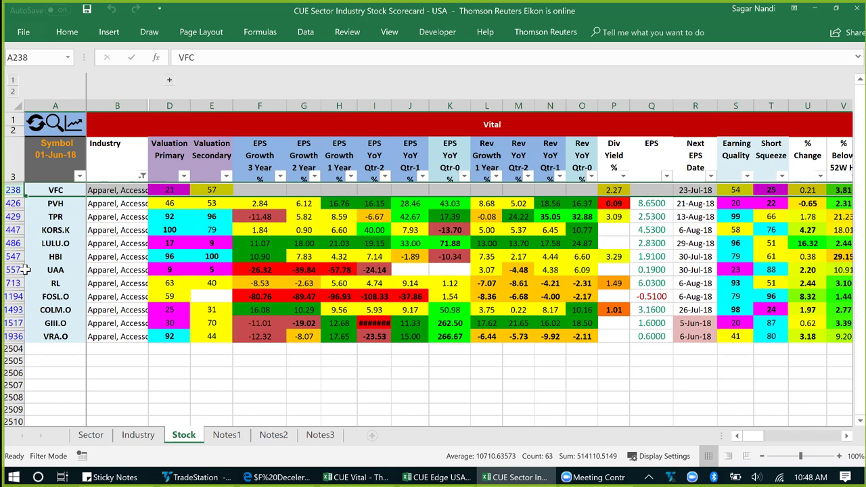
{"action": "left_click", "coordinate": [13, 310]}
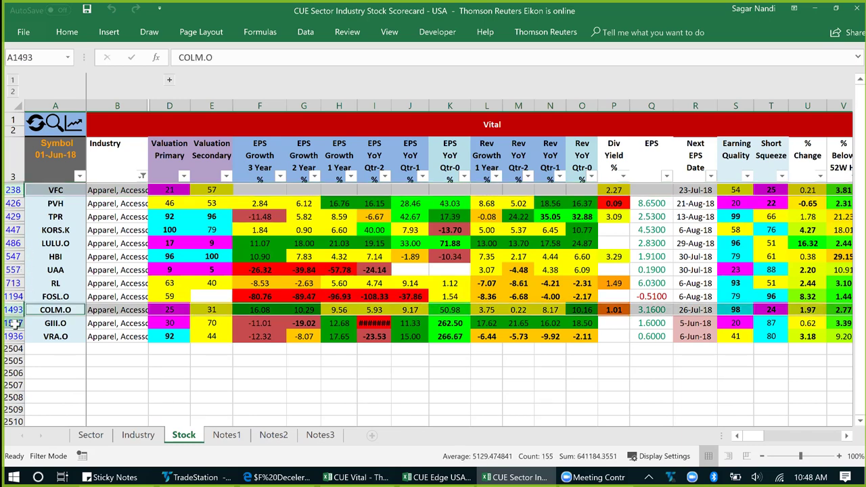
{"action": "left_click", "coordinate": [14, 323], "text": "ctrl"}
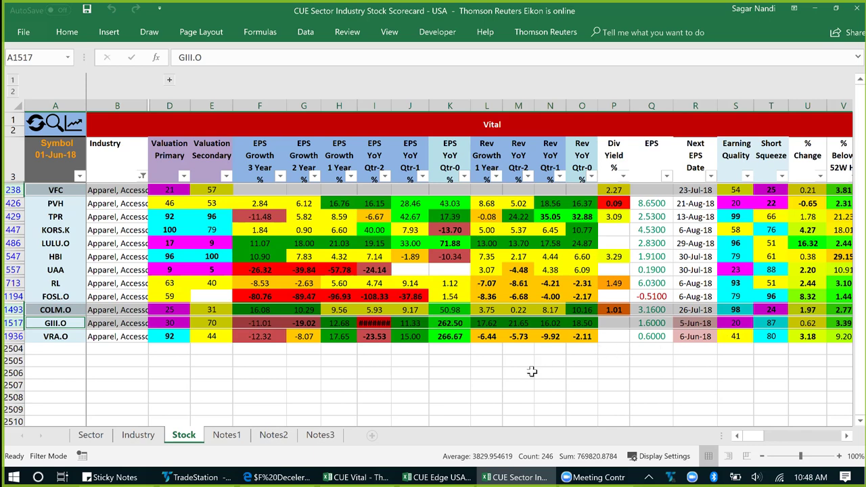
{"action": "left_click", "coordinate": [299, 271]}
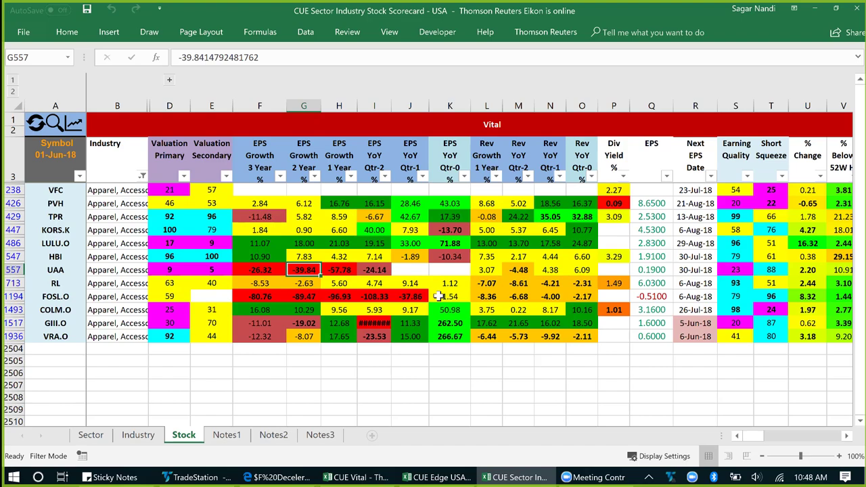
- Switch to TradeStation and, on GIII's weekly chart, draw a horizontal arrow near 22.00 and point arrows at the November rally and latest weekly candle
{"action": "key", "text": "alt+Tab"}
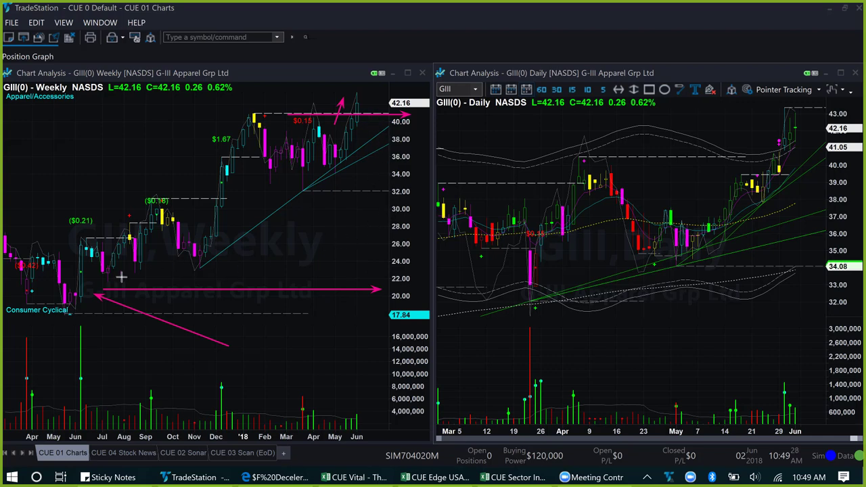
{"action": "mouse_move", "coordinate": [98, 281]}
{"action": "left_mouse_down"}
{"action": "mouse_move", "coordinate": [353, 293]}
{"action": "mouse_move", "coordinate": [351, 281]}
{"action": "left_mouse_up"}
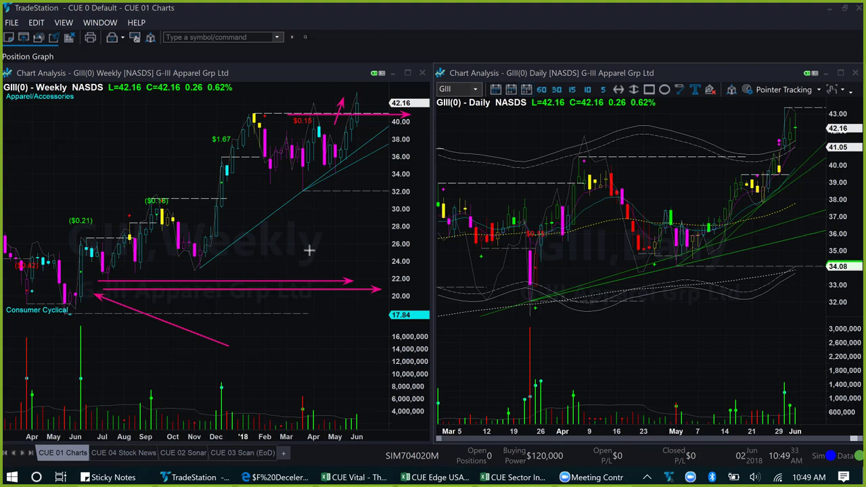
{"action": "mouse_move", "coordinate": [308, 249]}
{"action": "left_mouse_down"}
{"action": "mouse_move", "coordinate": [230, 238]}
{"action": "mouse_move", "coordinate": [214, 248]}
{"action": "left_mouse_up"}
{"action": "left_click_drag", "start_coordinate": [318, 90], "coordinate": [351, 98]}
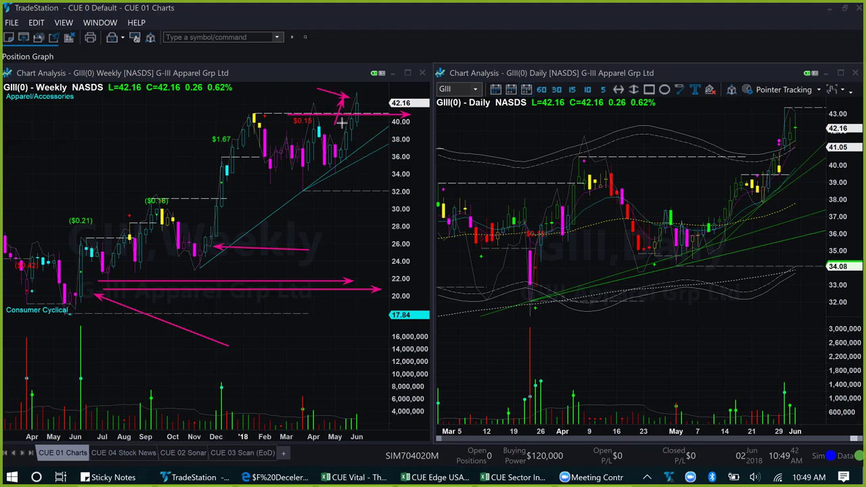
{"action": "left_click_drag", "start_coordinate": [342, 122], "coordinate": [357, 79]}
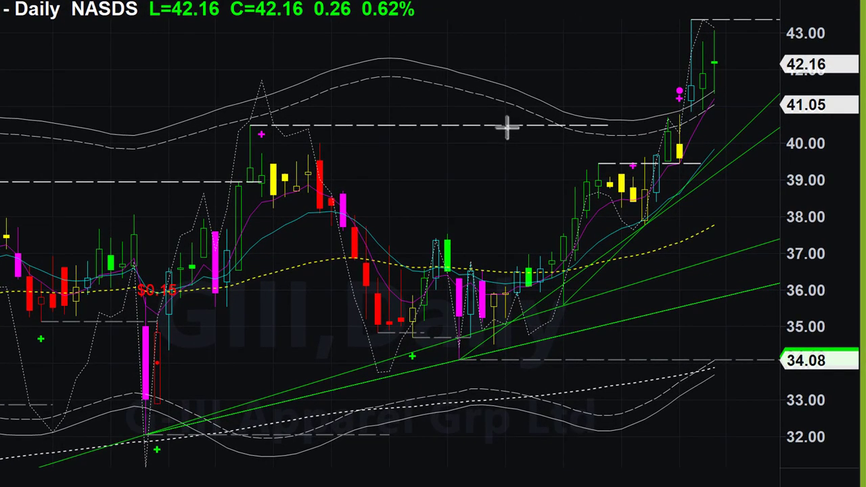
- On GIII's daily chart, draw a horizontal arrow at about 40.50, arrows toward the latest candles, and one rising along the green trendline
{"action": "mouse_move", "coordinate": [508, 126]}
{"action": "left_mouse_down"}
{"action": "mouse_move", "coordinate": [717, 137]}
{"action": "mouse_move", "coordinate": [723, 127]}
{"action": "left_mouse_up"}
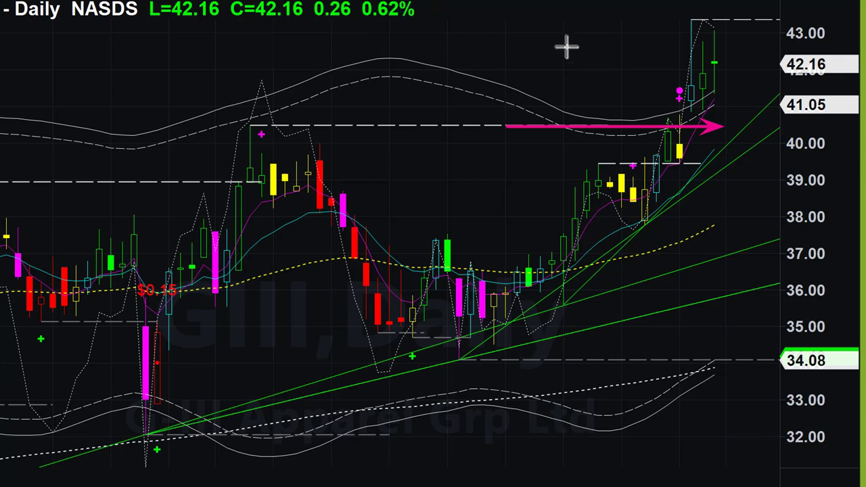
{"action": "mouse_move", "coordinate": [563, 42]}
{"action": "left_mouse_down"}
{"action": "mouse_move", "coordinate": [640, 54]}
{"action": "mouse_move", "coordinate": [662, 80]}
{"action": "left_mouse_up"}
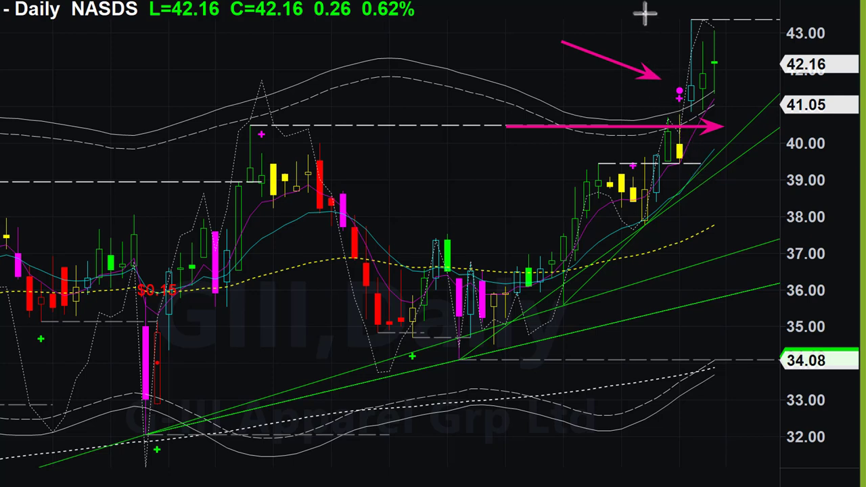
{"action": "left_click_drag", "start_coordinate": [645, 14], "coordinate": [681, 45]}
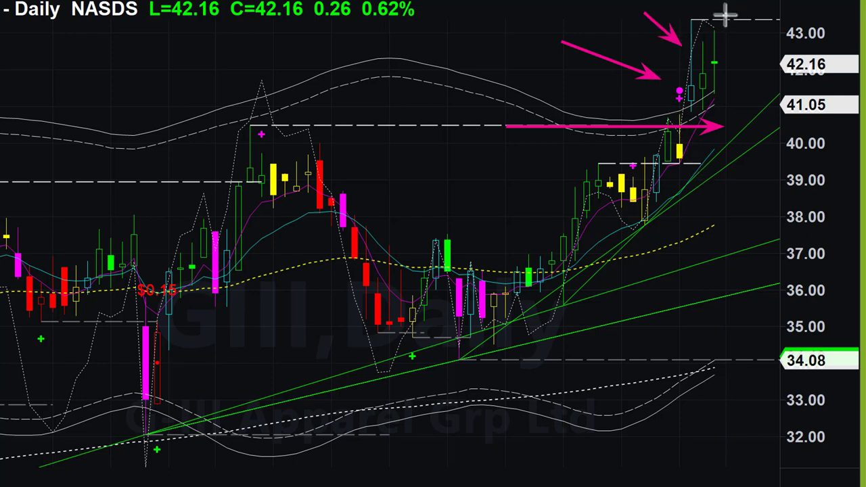
{"action": "left_click_drag", "start_coordinate": [732, 2], "coordinate": [711, 28]}
{"action": "left_click_drag", "start_coordinate": [768, 22], "coordinate": [737, 46]}
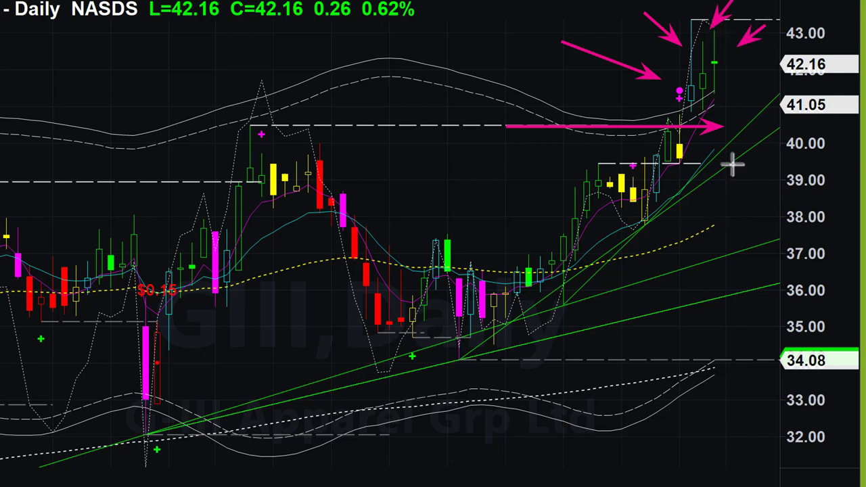
{"action": "left_click_drag", "start_coordinate": [652, 232], "coordinate": [801, 95]}
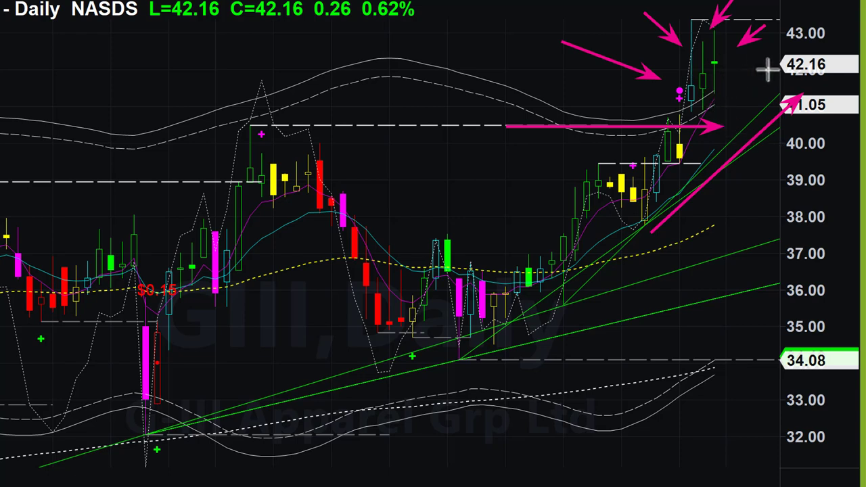
{"action": "left_click_drag", "start_coordinate": [784, 76], "coordinate": [707, 76]}
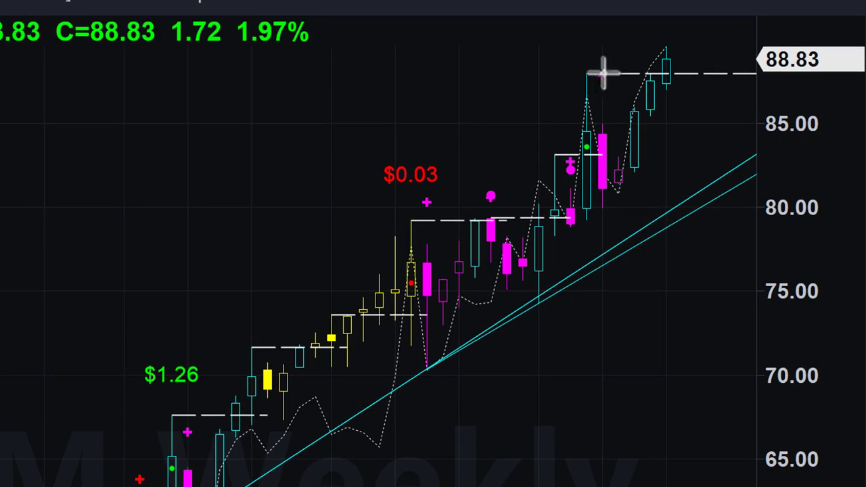
- On COLM's weekly chart, draw an arrow along the dashed high near 88 and point arrows at the latest candle, late-May low and November rally
{"action": "mouse_move", "coordinate": [602, 72]}
{"action": "left_mouse_down"}
{"action": "mouse_move", "coordinate": [730, 43]}
{"action": "mouse_move", "coordinate": [815, 74]}
{"action": "left_mouse_up"}
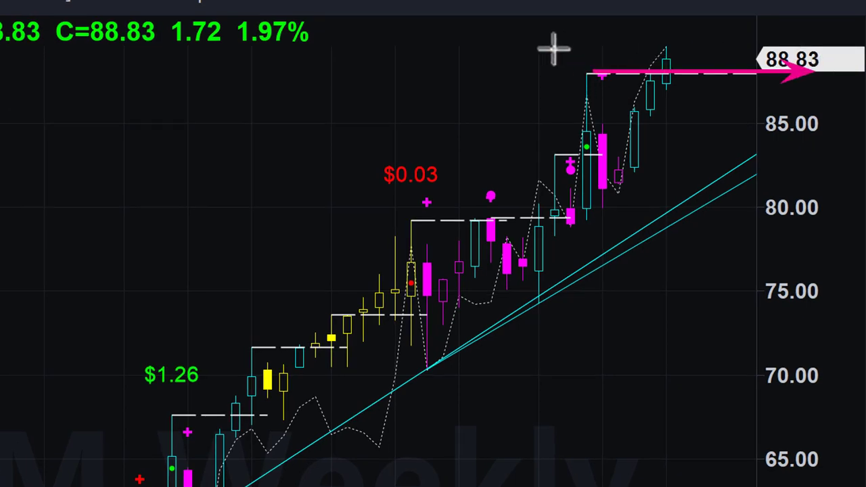
{"action": "left_click_drag", "start_coordinate": [553, 48], "coordinate": [632, 54]}
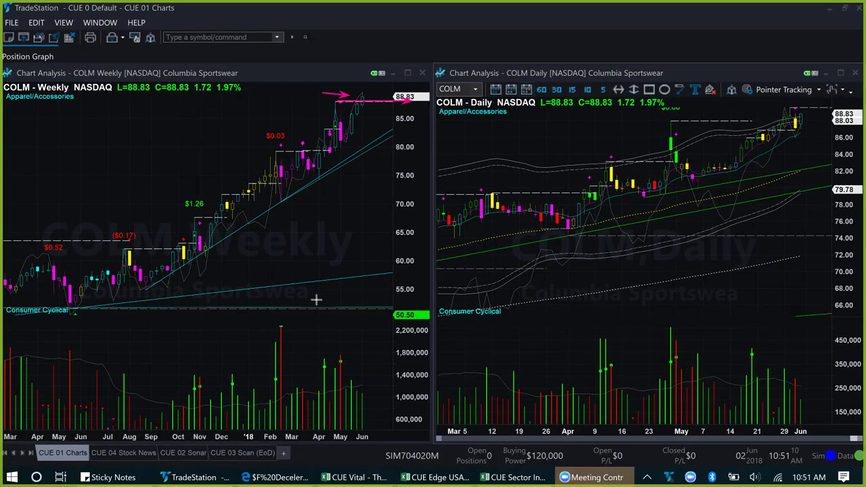
{"action": "left_click_drag", "start_coordinate": [316, 299], "coordinate": [89, 300]}
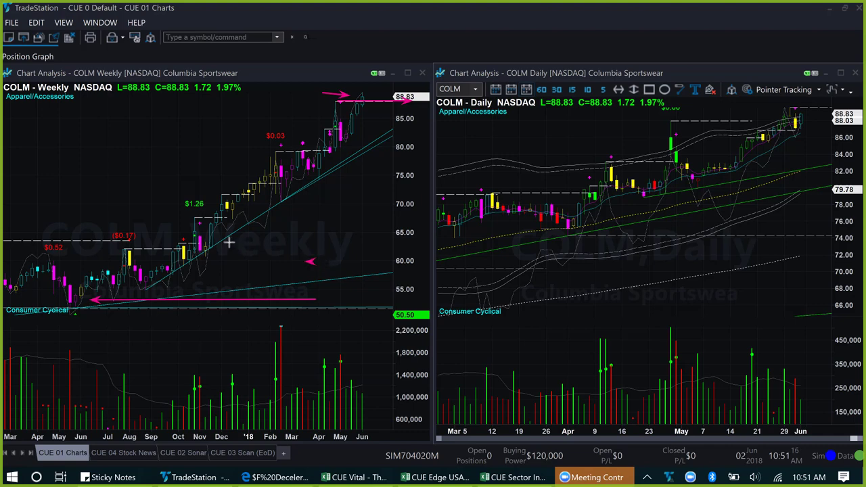
{"action": "left_click_drag", "start_coordinate": [312, 260], "coordinate": [214, 231]}
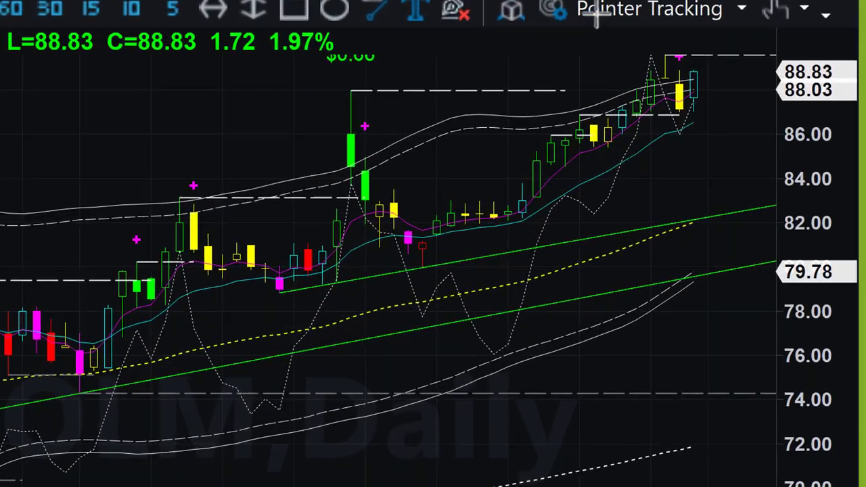
- On COLM's daily chart, point an arrow at the recent high, draw a horizontal arrow near 88, and add two rising arrows below the latest candles
{"action": "left_click_drag", "start_coordinate": [581, 2], "coordinate": [643, 24]}
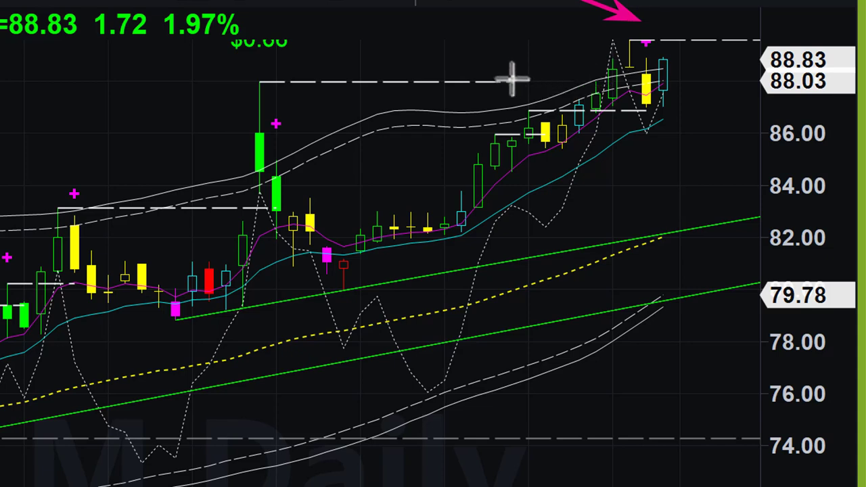
{"action": "mouse_move", "coordinate": [512, 80]}
{"action": "left_mouse_down"}
{"action": "mouse_move", "coordinate": [737, 109]}
{"action": "mouse_move", "coordinate": [733, 132]}
{"action": "mouse_move", "coordinate": [782, 112]}
{"action": "left_mouse_up"}
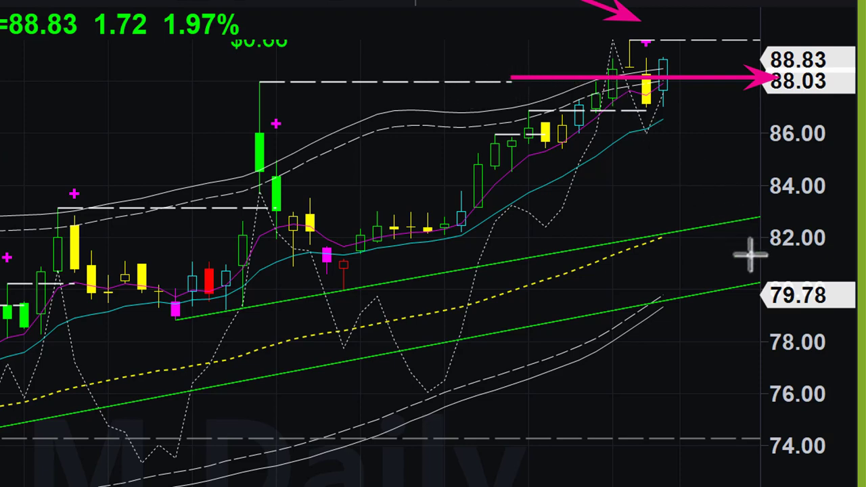
{"action": "left_click_drag", "start_coordinate": [606, 192], "coordinate": [720, 90]}
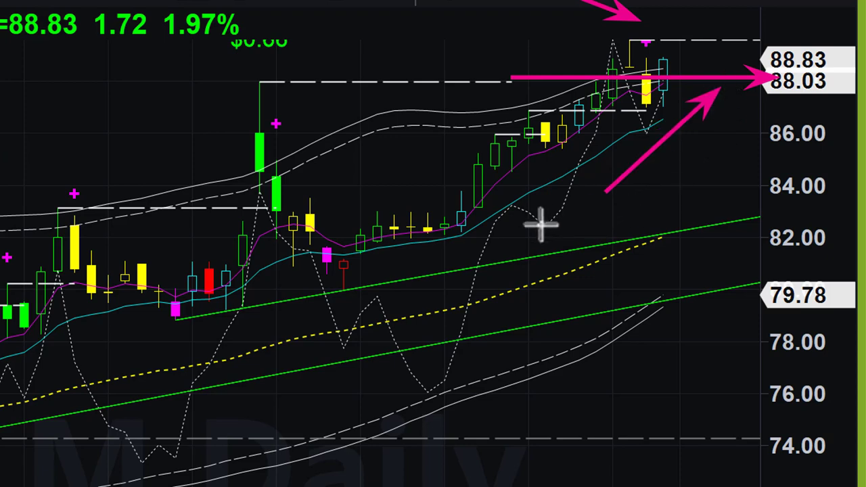
{"action": "mouse_move", "coordinate": [535, 224]}
{"action": "left_mouse_down"}
{"action": "mouse_move", "coordinate": [624, 169]}
{"action": "mouse_move", "coordinate": [680, 101]}
{"action": "left_mouse_up"}
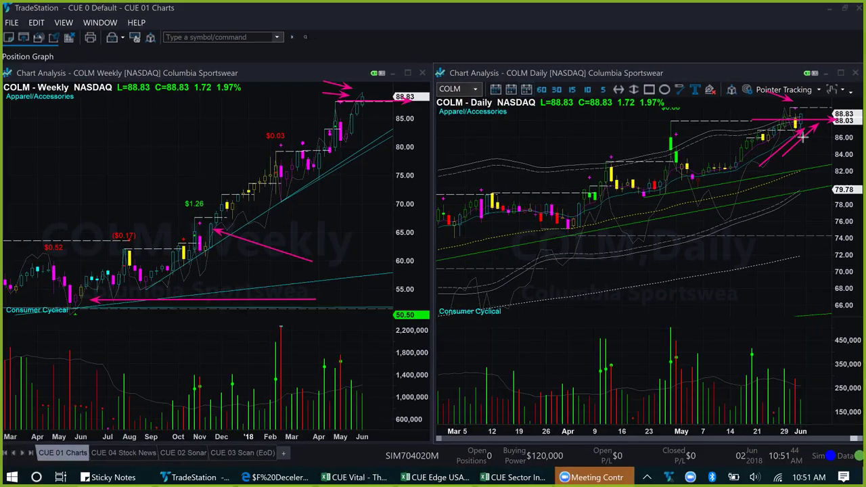
- Draw downward arrows from the latest candles and upward arrows toward the recent highs on COLM's weekly and daily charts
{"action": "left_click_drag", "start_coordinate": [810, 115], "coordinate": [833, 140]}
{"action": "left_click_drag", "start_coordinate": [413, 101], "coordinate": [381, 116]}
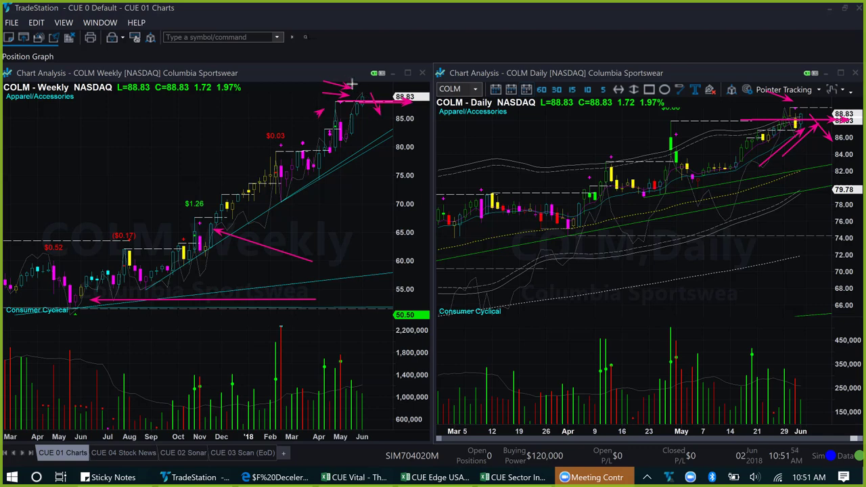
{"action": "left_click_drag", "start_coordinate": [317, 115], "coordinate": [347, 87]}
{"action": "left_click_drag", "start_coordinate": [745, 119], "coordinate": [775, 92]}
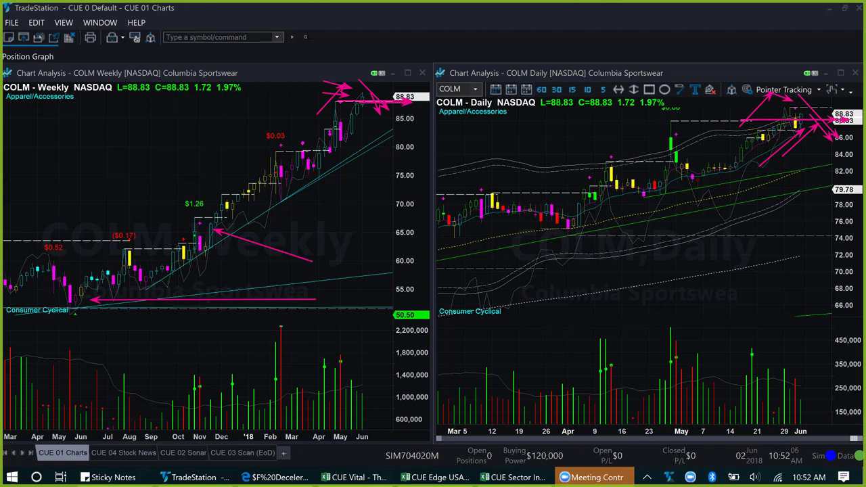
- Erase the arrows and load VFC in the weekly and daily charts
{"action": "type", "text": "e"}
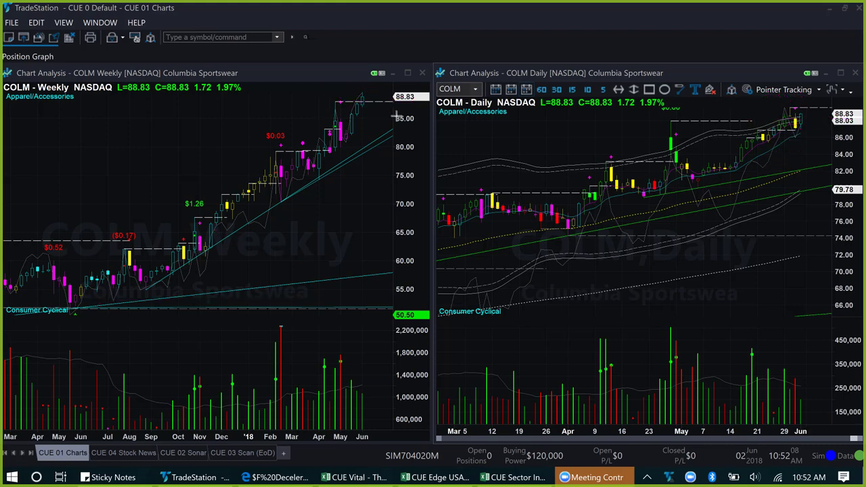
{"action": "type", "text": "VFC"}
{"action": "key", "text": "Return"}
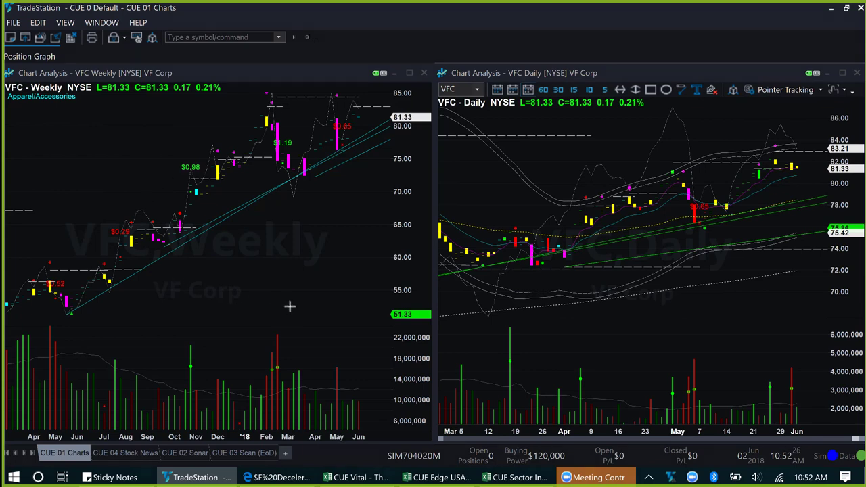
- On VFC's weekly chart, point arrows at the July advance near 54 and 58 and at the peak around February
{"action": "left_click_drag", "start_coordinate": [310, 310], "coordinate": [115, 301]}
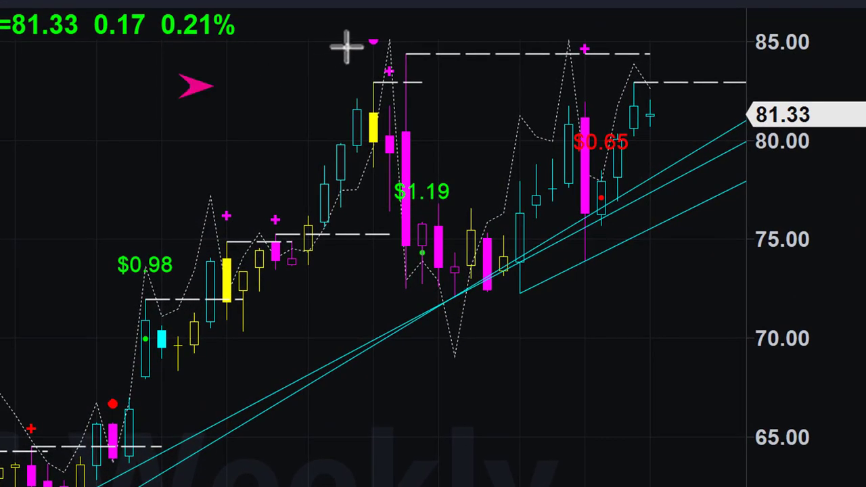
{"action": "left_click_drag", "start_coordinate": [191, 85], "coordinate": [346, 47]}
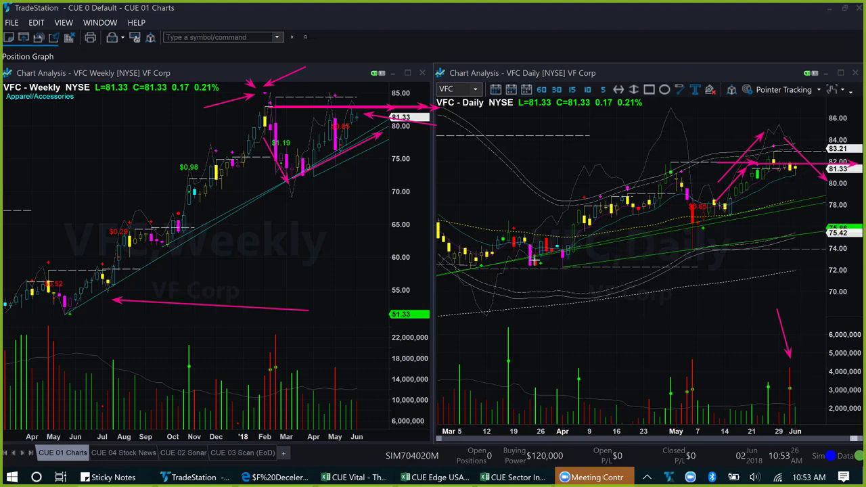
{"action": "left_click_drag", "start_coordinate": [292, 295], "coordinate": [117, 270]}
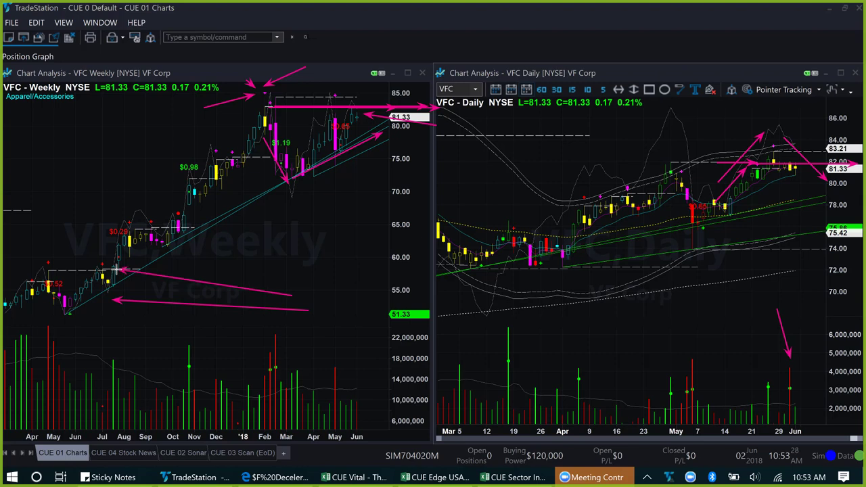
- Point an arrow at VFC's weekly breakout near 65 around November and draw a rising arrow under the daily candles from the early May low
{"action": "left_click_drag", "start_coordinate": [296, 276], "coordinate": [195, 225]}
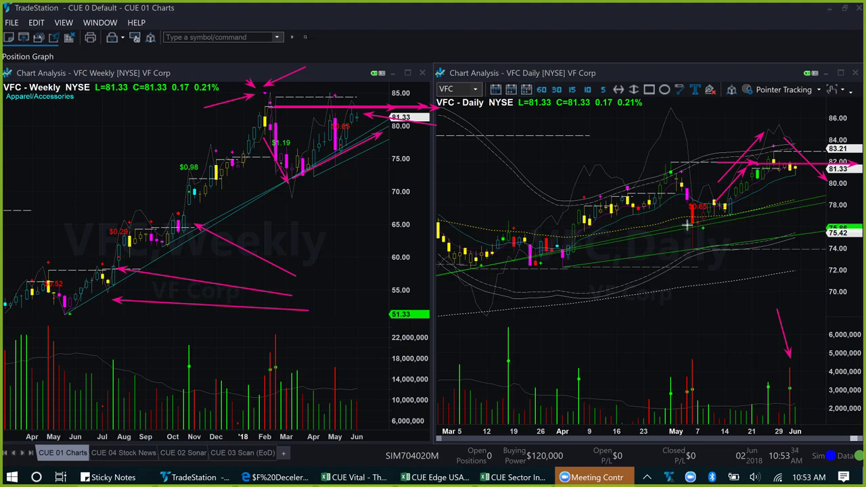
{"action": "left_click_drag", "start_coordinate": [683, 225], "coordinate": [835, 190]}
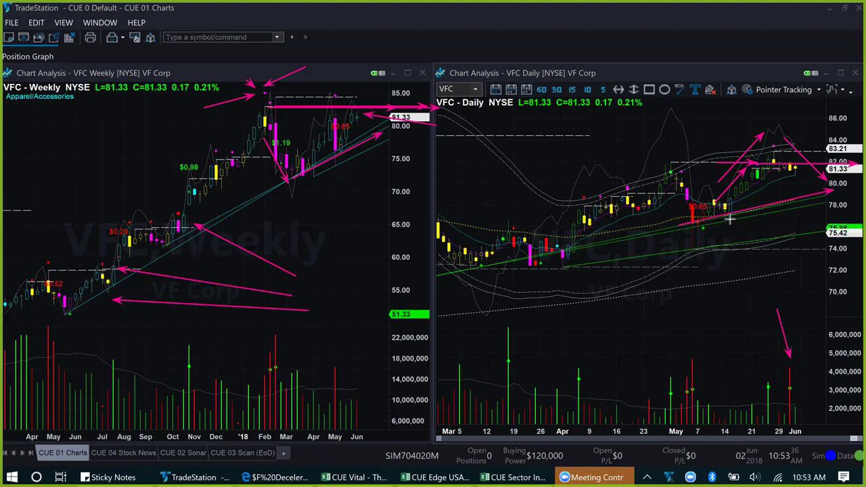
{"action": "left_click", "coordinate": [837, 200]}
- Erase the arrows, load HD in both charts, and trace its weekly rises and declines with arrows
{"action": "key", "text": "Escape"}
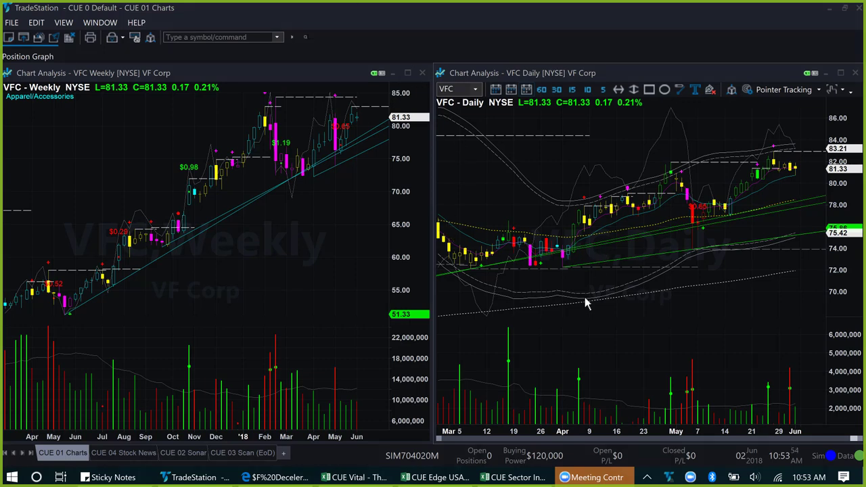
{"action": "type", "text": "HD"}
{"action": "key", "text": "Return"}
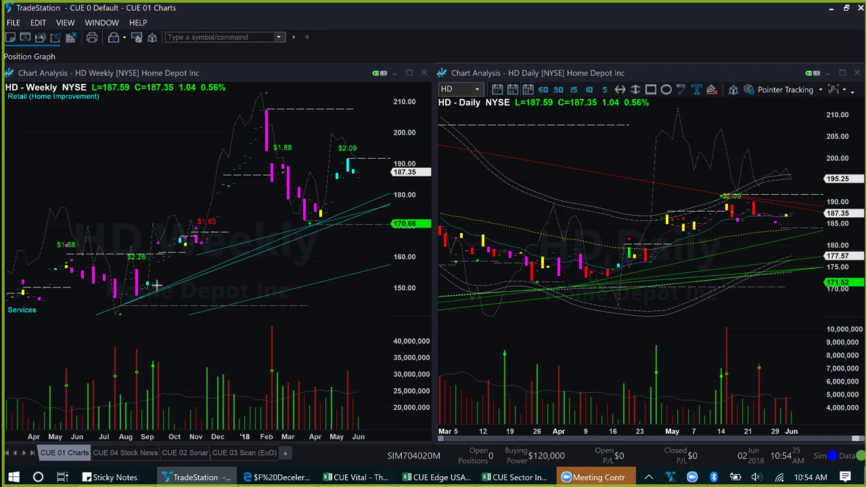
{"action": "mouse_move", "coordinate": [145, 297]}
{"action": "left_mouse_down"}
{"action": "mouse_move", "coordinate": [200, 264]}
{"action": "mouse_move", "coordinate": [248, 142]}
{"action": "mouse_move", "coordinate": [297, 223]}
{"action": "mouse_move", "coordinate": [347, 142]}
{"action": "mouse_move", "coordinate": [370, 178]}
{"action": "left_mouse_up"}
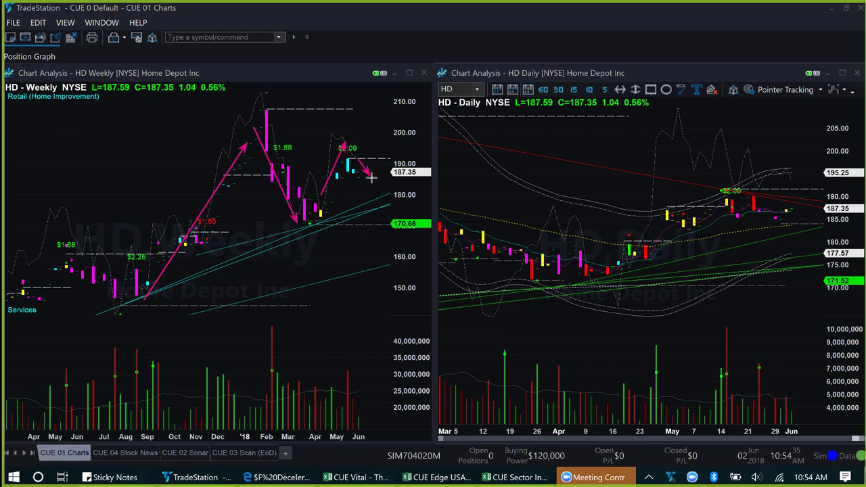
{"action": "left_click_drag", "start_coordinate": [333, 261], "coordinate": [361, 181]}
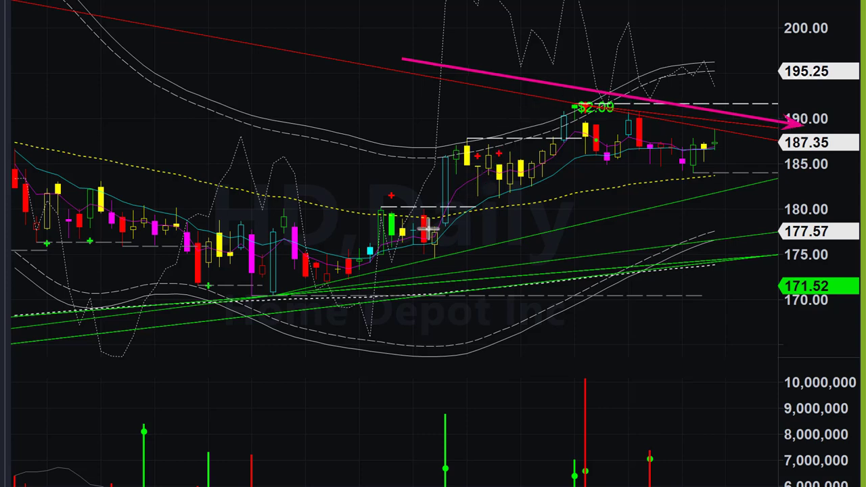
- On HD's daily chart, draw rising arrows from near 170 below the candles and a falling arrow along the upper trendline toward 190
{"action": "left_click_drag", "start_coordinate": [408, 292], "coordinate": [808, 192]}
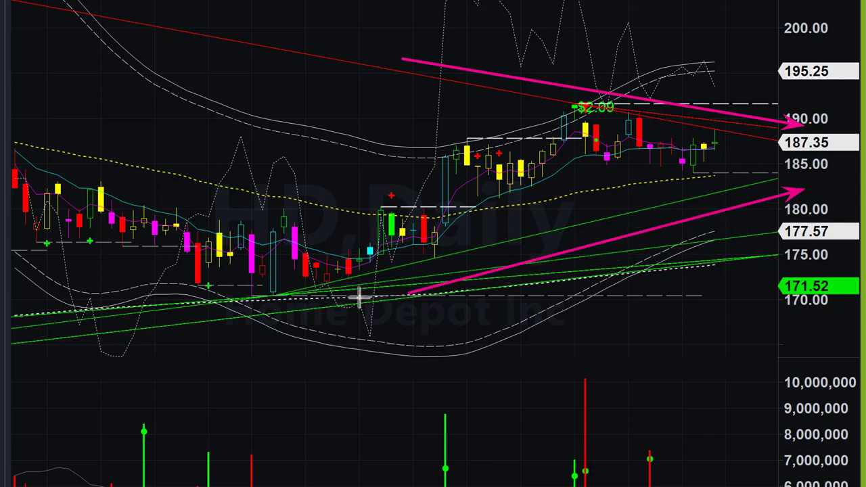
{"action": "left_click_drag", "start_coordinate": [500, 216], "coordinate": [582, 152]}
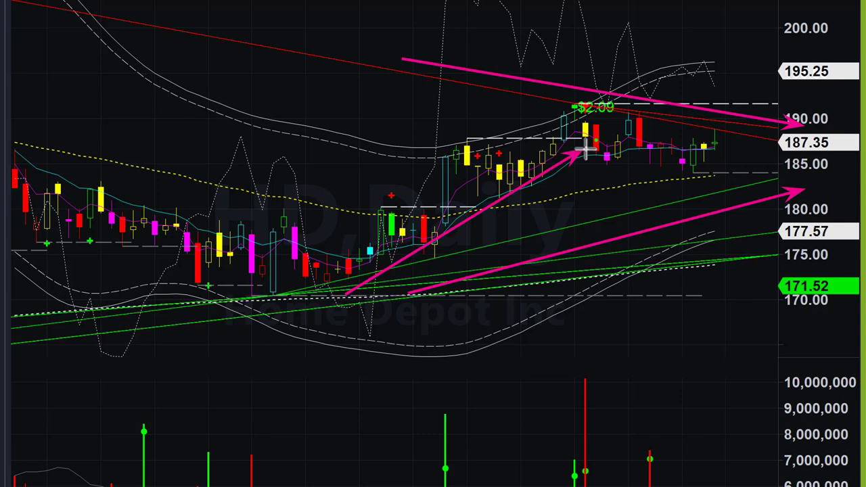
{"action": "left_click", "coordinate": [355, 49]}
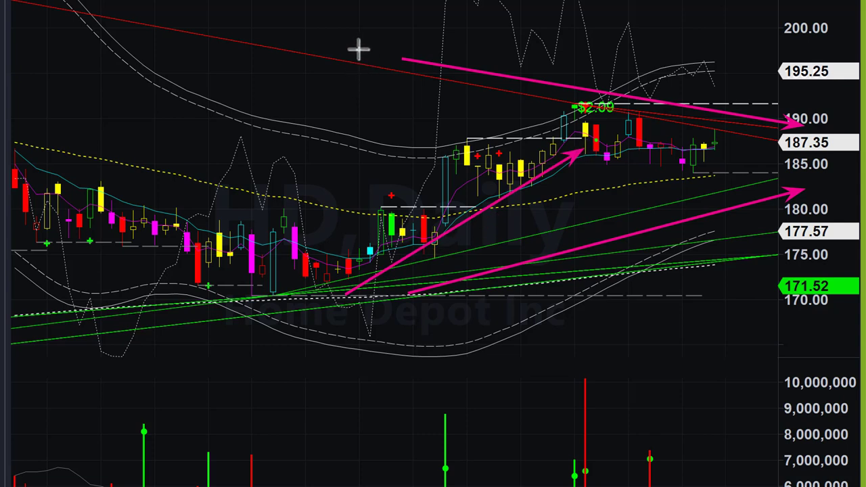
{"action": "left_click_drag", "start_coordinate": [534, 85], "coordinate": [779, 119]}
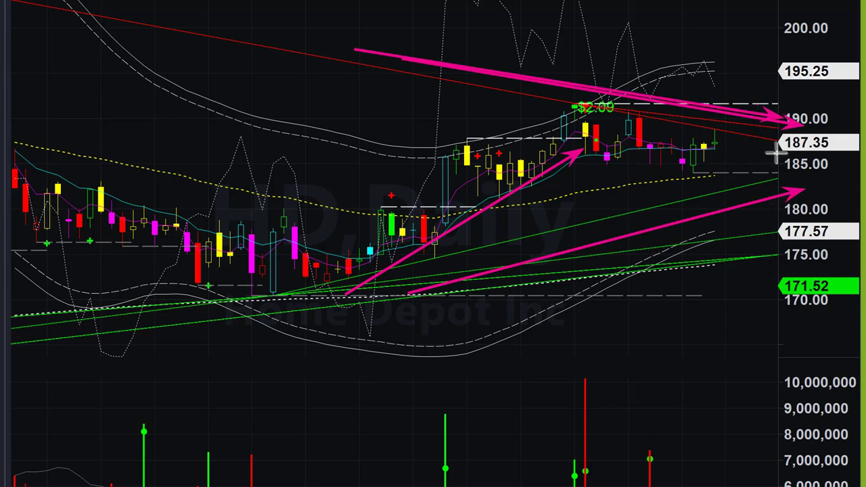
{"action": "left_click_drag", "start_coordinate": [776, 158], "coordinate": [617, 156]}
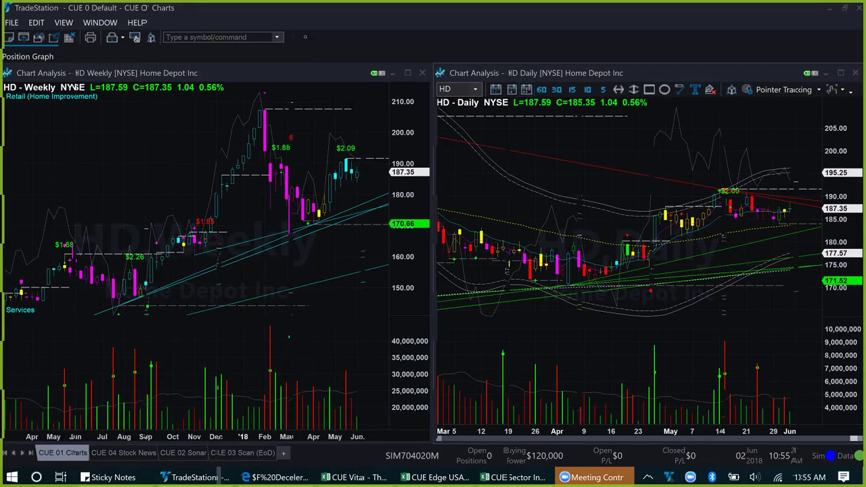
- Load LOW in both charts and draw arrows along its weekly decline into March and its rise toward 96 around June
{"action": "type", "text": "LOW"}
{"action": "key", "text": "Return"}
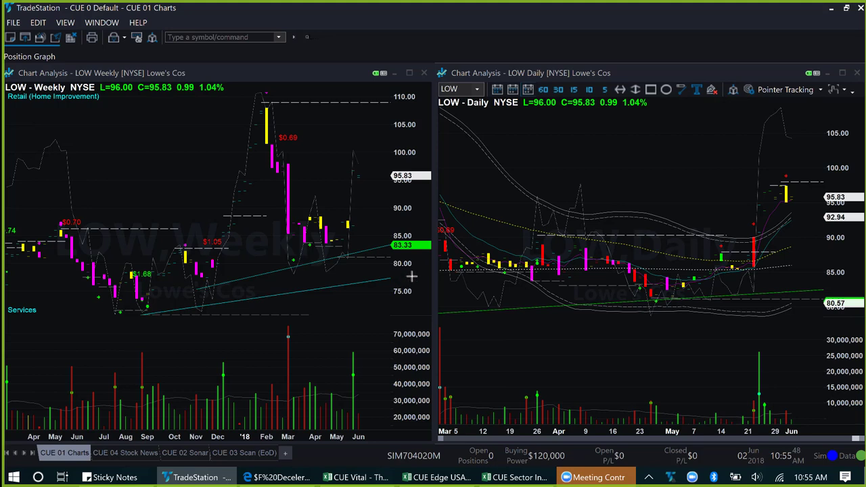
{"action": "left_click_drag", "start_coordinate": [257, 164], "coordinate": [291, 248]}
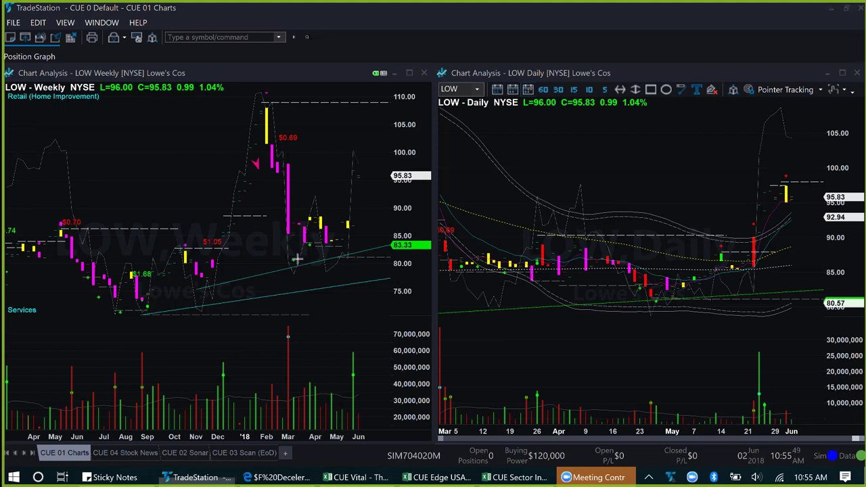
{"action": "left_click_drag", "start_coordinate": [353, 271], "coordinate": [385, 175]}
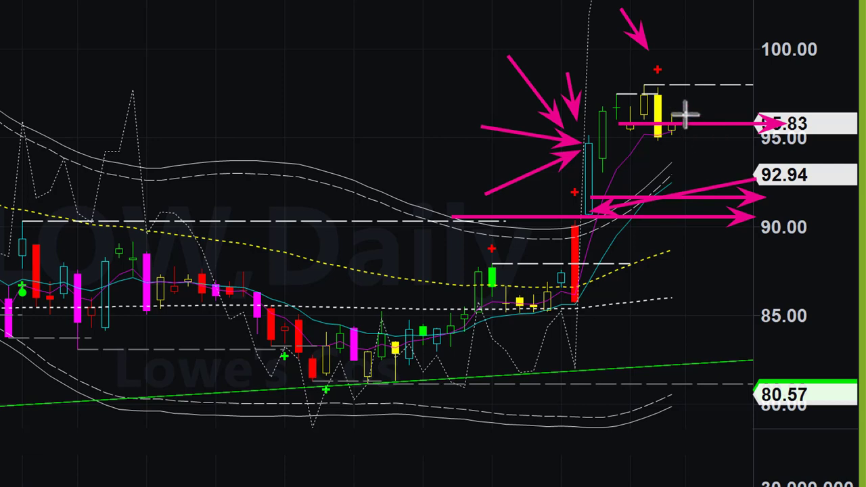
- On LOW's daily chart, draw a falling and a rising arrow after the latest candle, a horizontal arrow near 98, and a rising arrow toward 100
{"action": "mouse_move", "coordinate": [683, 110]}
{"action": "left_mouse_down"}
{"action": "mouse_move", "coordinate": [719, 150]}
{"action": "mouse_move", "coordinate": [763, 108]}
{"action": "left_mouse_up"}
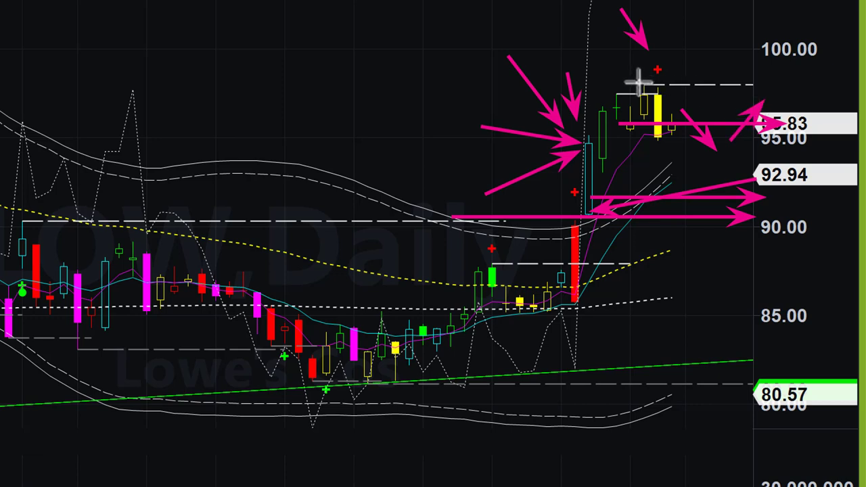
{"action": "left_click_drag", "start_coordinate": [653, 77], "coordinate": [677, 83]}
{"action": "left_click_drag", "start_coordinate": [836, 96], "coordinate": [837, 89]}
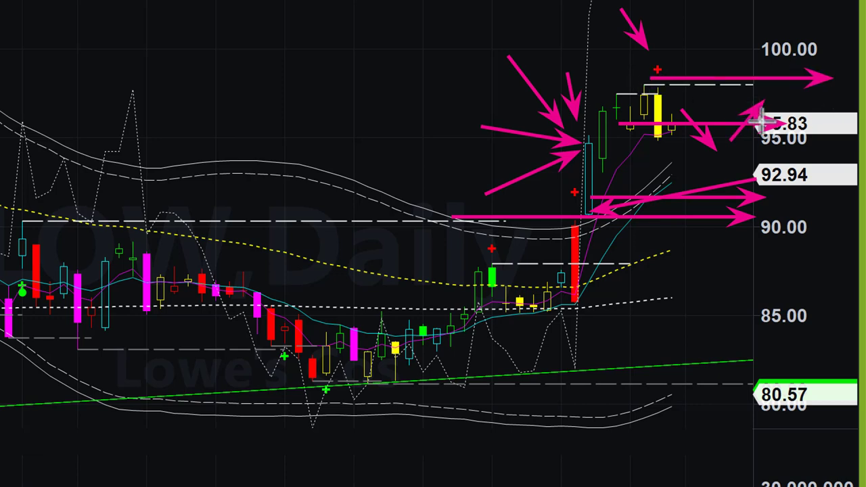
{"action": "left_click_drag", "start_coordinate": [723, 108], "coordinate": [765, 48]}
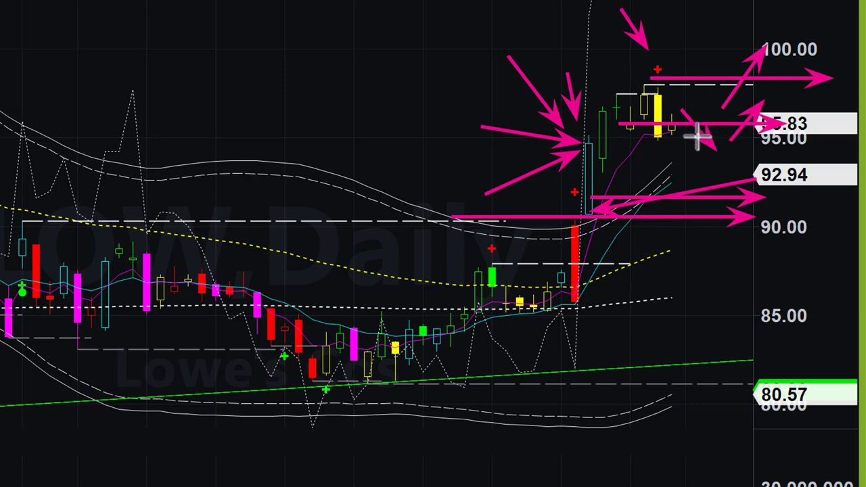
{"action": "left_click", "coordinate": [811, 137]}
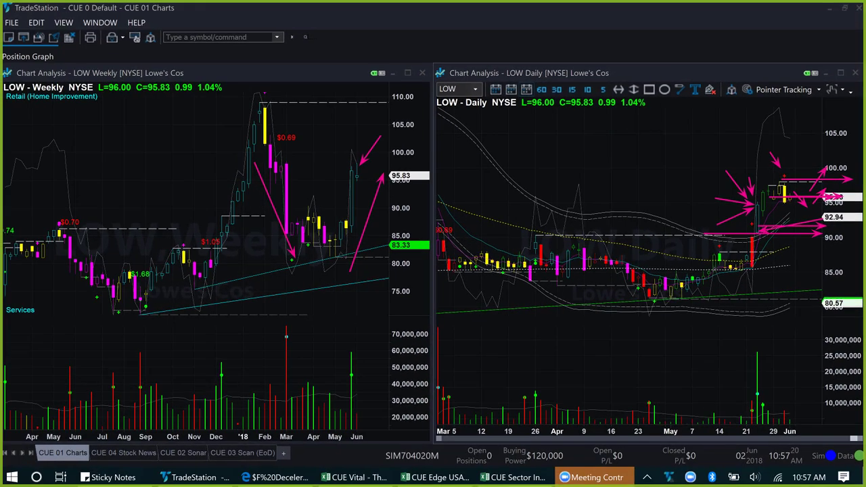
- Erase the arrows, switch to the Excel stock scorecard, and highlight the HD and LOW rows among the Home Improvement Retail stocks to compare them
{"action": "key", "text": "Escape"}
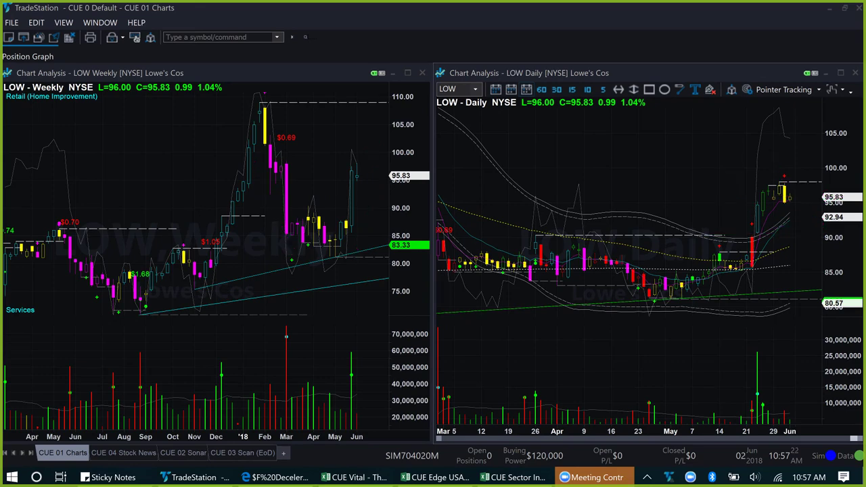
{"action": "left_click", "coordinate": [497, 479]}
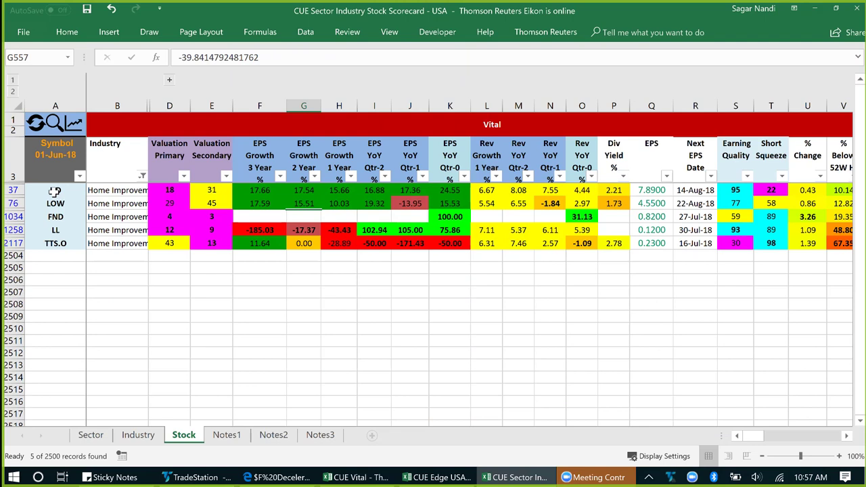
{"action": "left_click", "coordinate": [54, 191]}
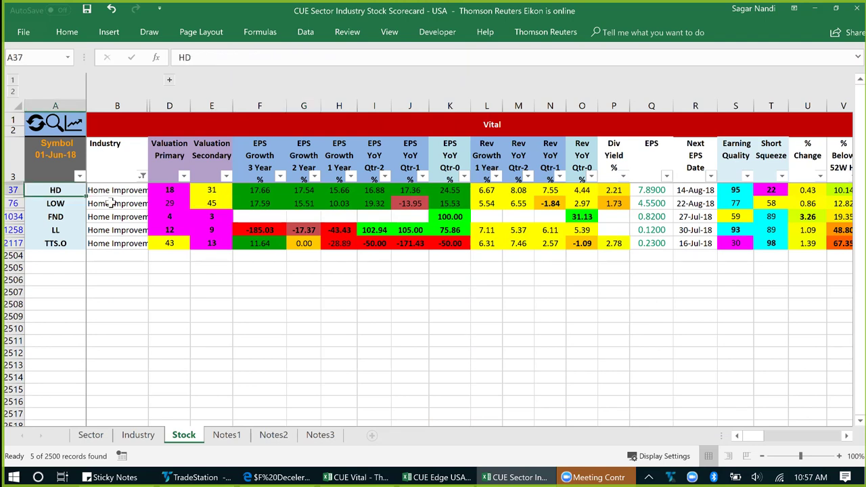
{"action": "left_click_drag", "start_coordinate": [111, 191], "coordinate": [115, 232]}
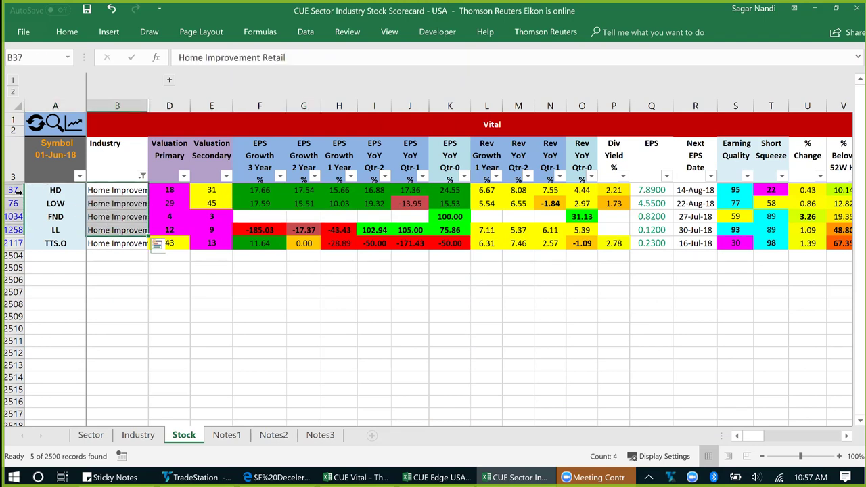
{"action": "left_click_drag", "start_coordinate": [12, 190], "coordinate": [15, 203]}
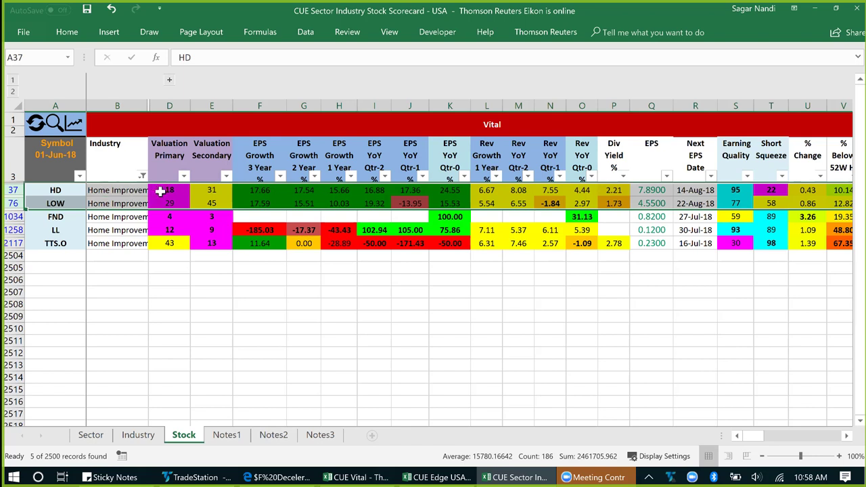
- Switch to the Edge browser and bring up the Superior Profit home page
{"action": "left_click", "coordinate": [289, 479]}
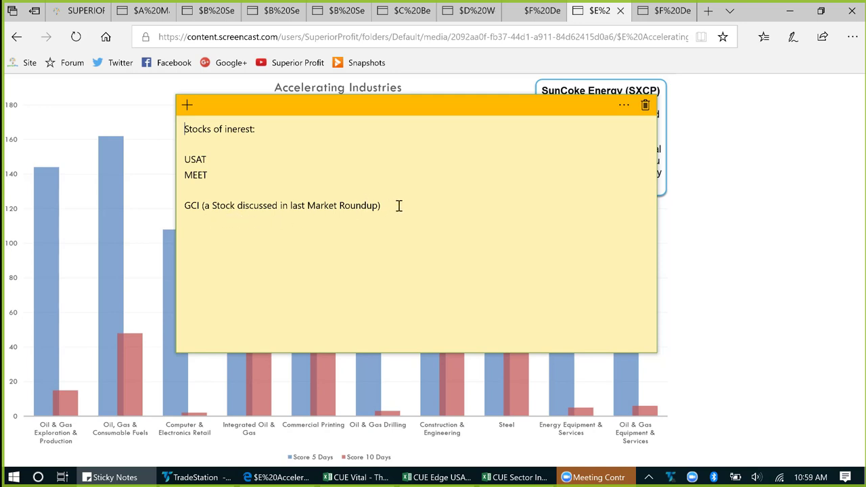
{"action": "left_click", "coordinate": [78, 9]}
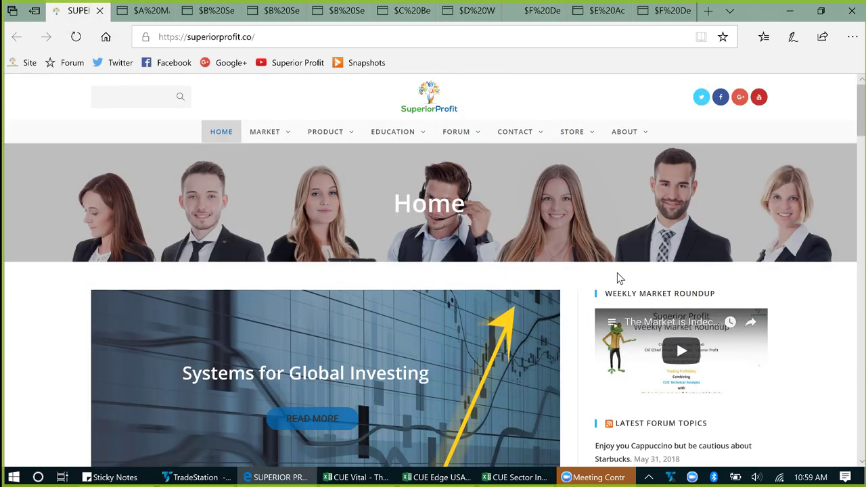